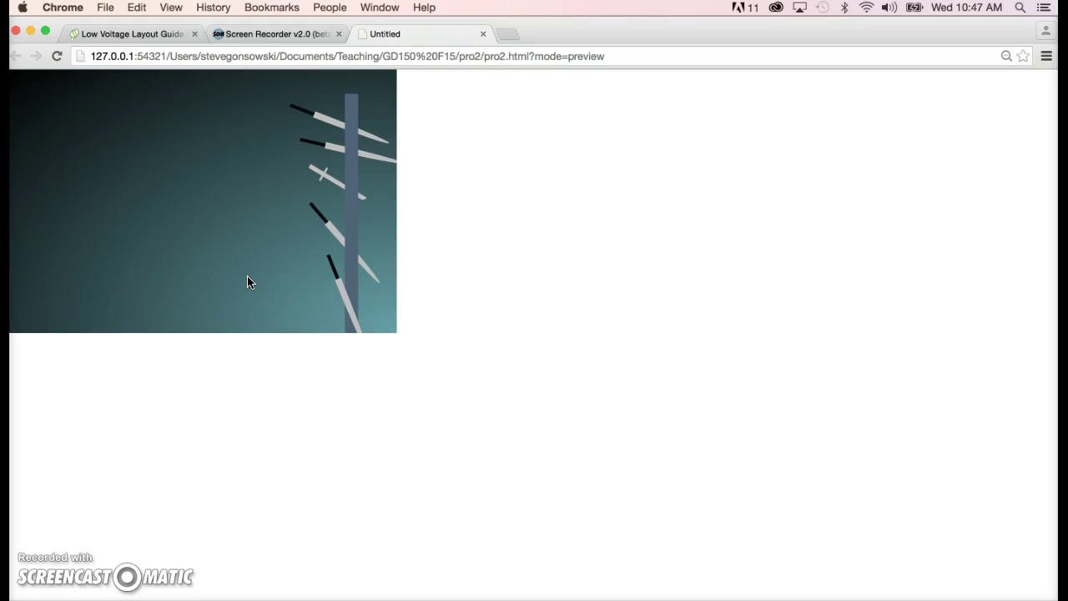
# Reload the animation preview in the browser to replay it and switch to Edge Animate.
pyautogui.click(57, 56)
pyautogui.click(57, 56)
pyautogui.click(787, 600)
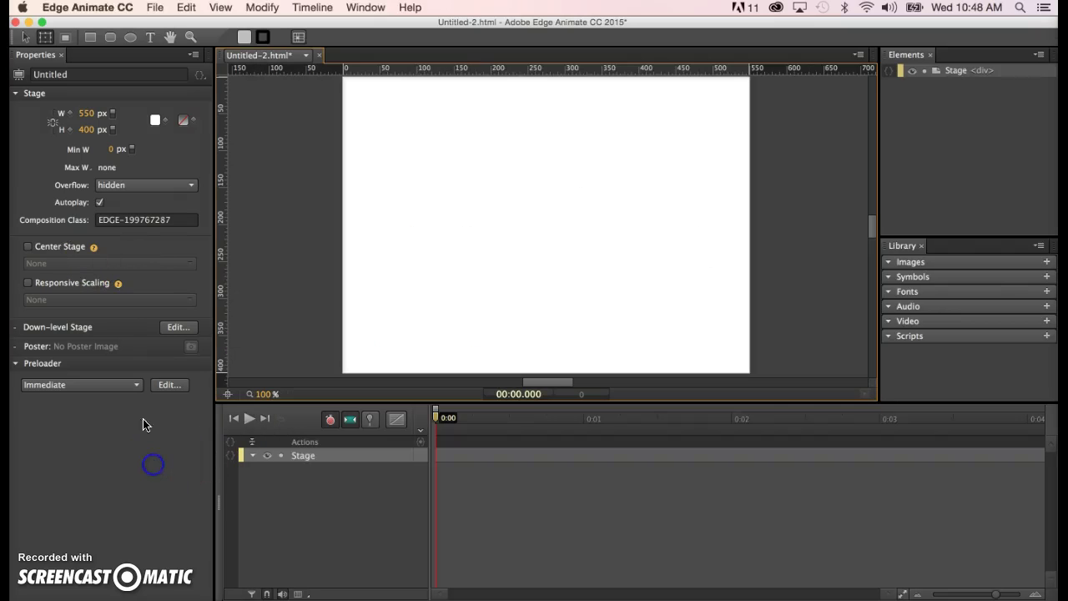
# Set the stage size to 800 px wide and 535 px high.
pyautogui.click(84, 114)
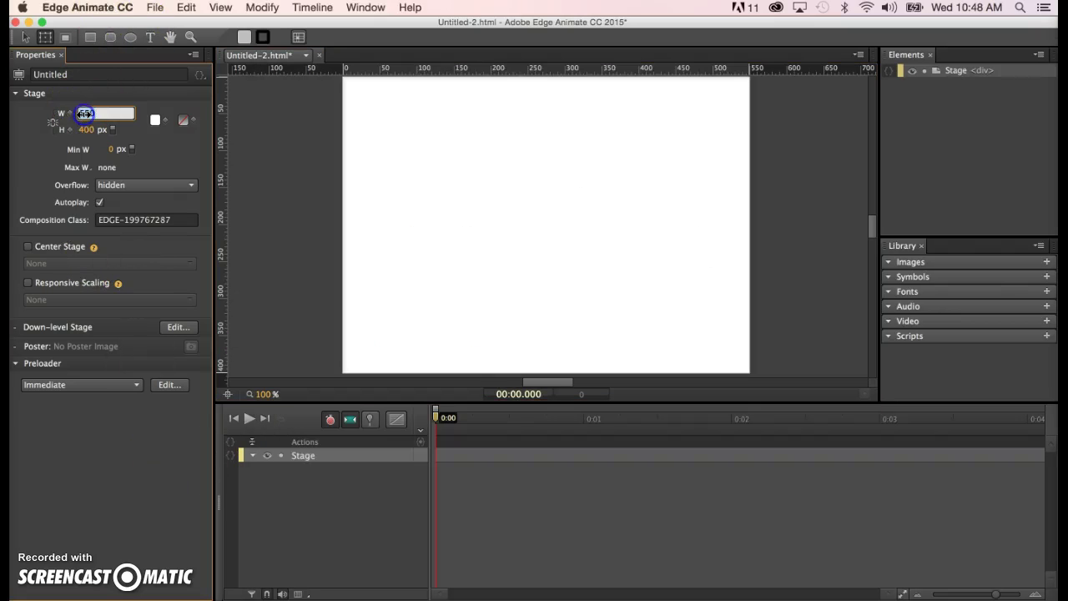
pyautogui.write('800')
pyautogui.press('Return')
pyautogui.click(86, 129)
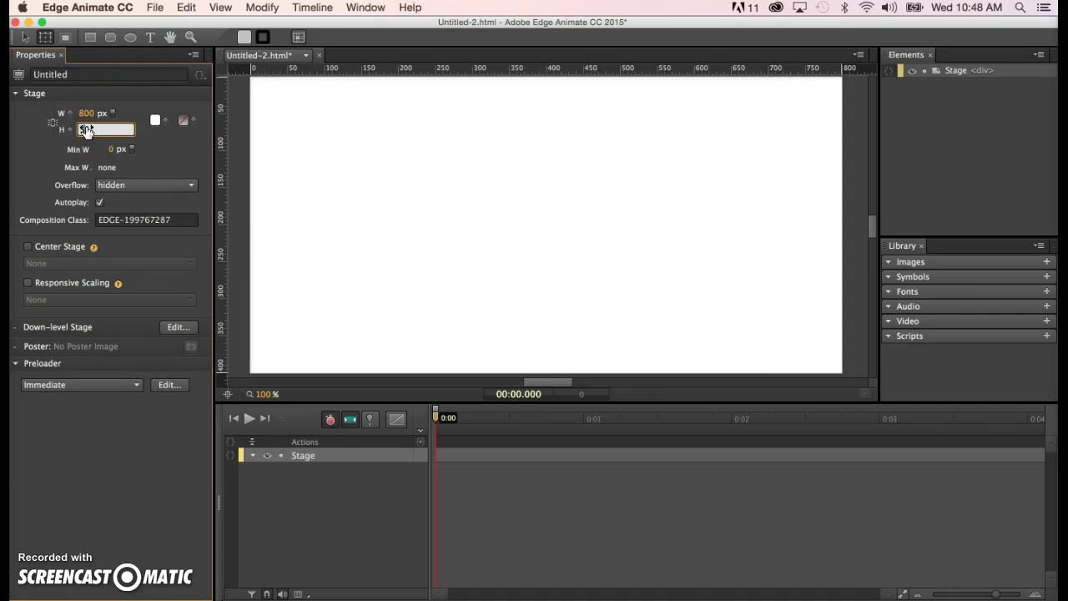
pyautogui.write('535')
pyautogui.press('Return')
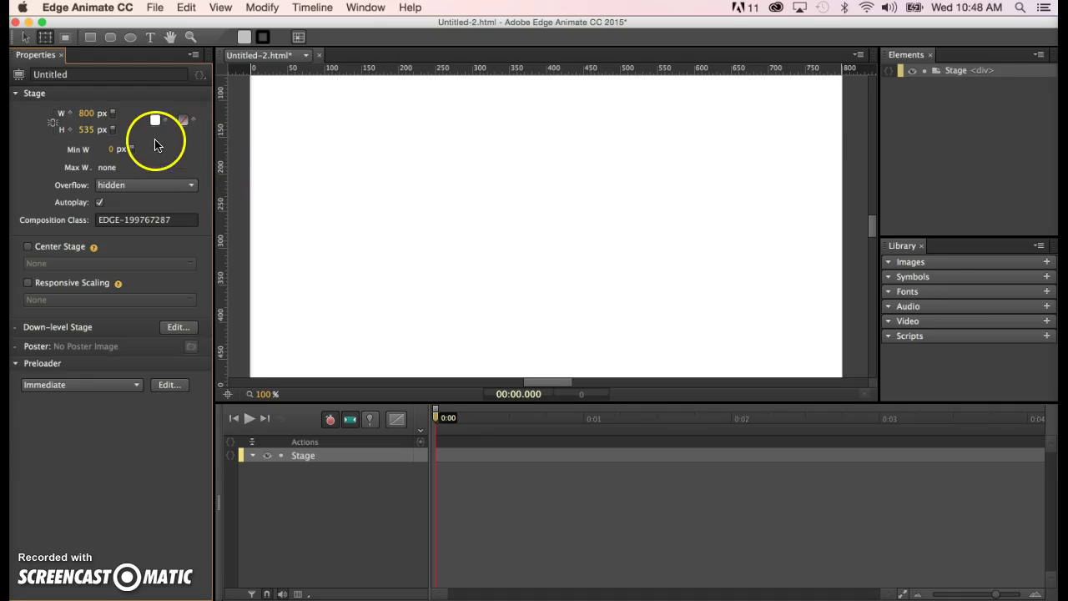
# Draw a rectangle about 428 by 222 px near the middle of the stage and apply a linear gradient to it.
pyautogui.click(91, 39)
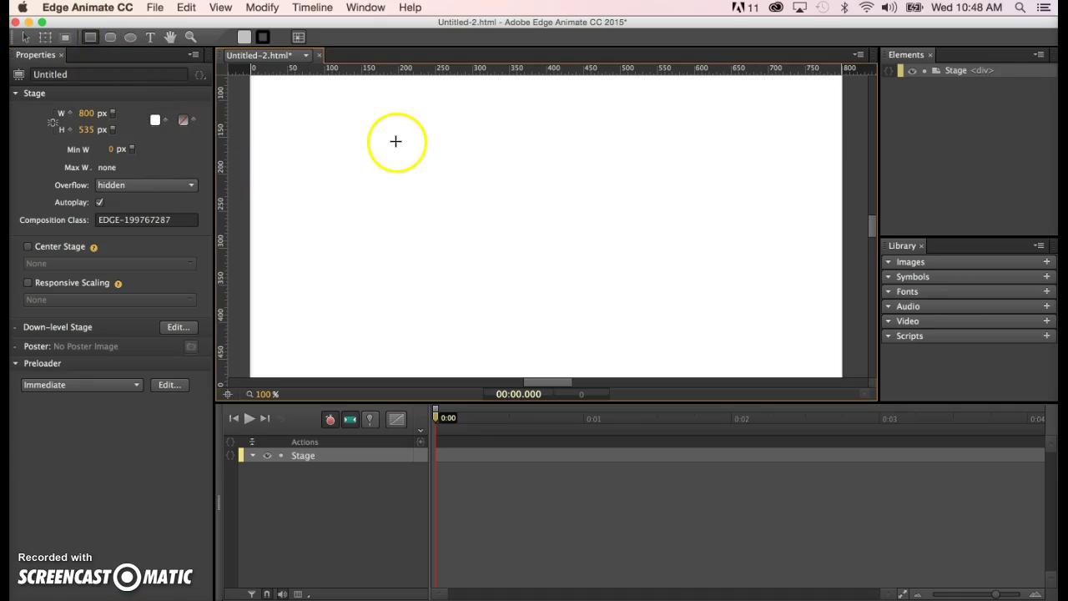
pyautogui.moveTo(395, 141); pyautogui.dragTo(713, 307)
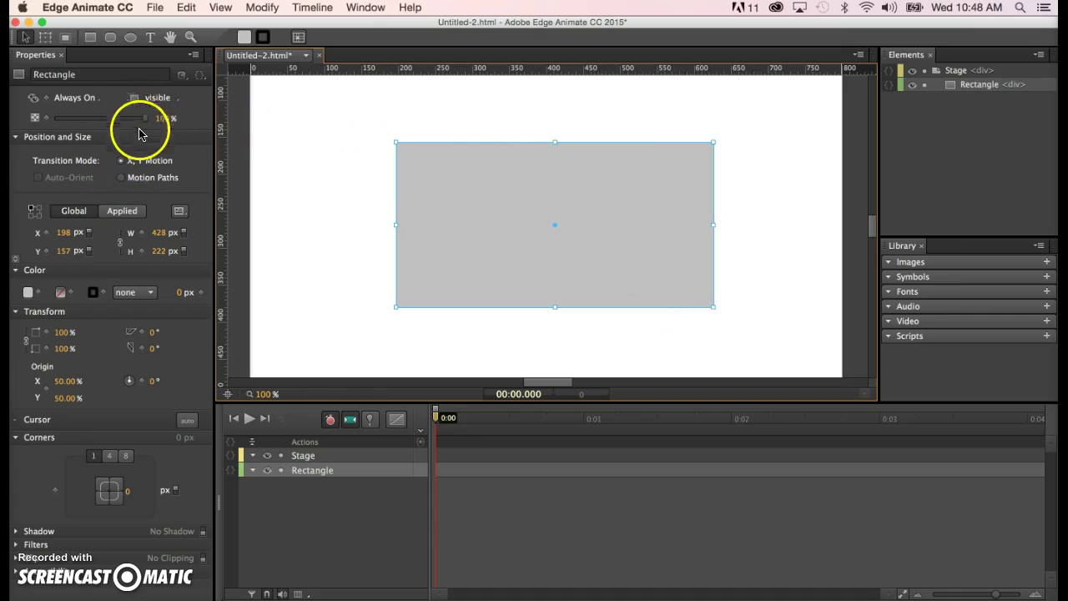
pyautogui.click(59, 294)
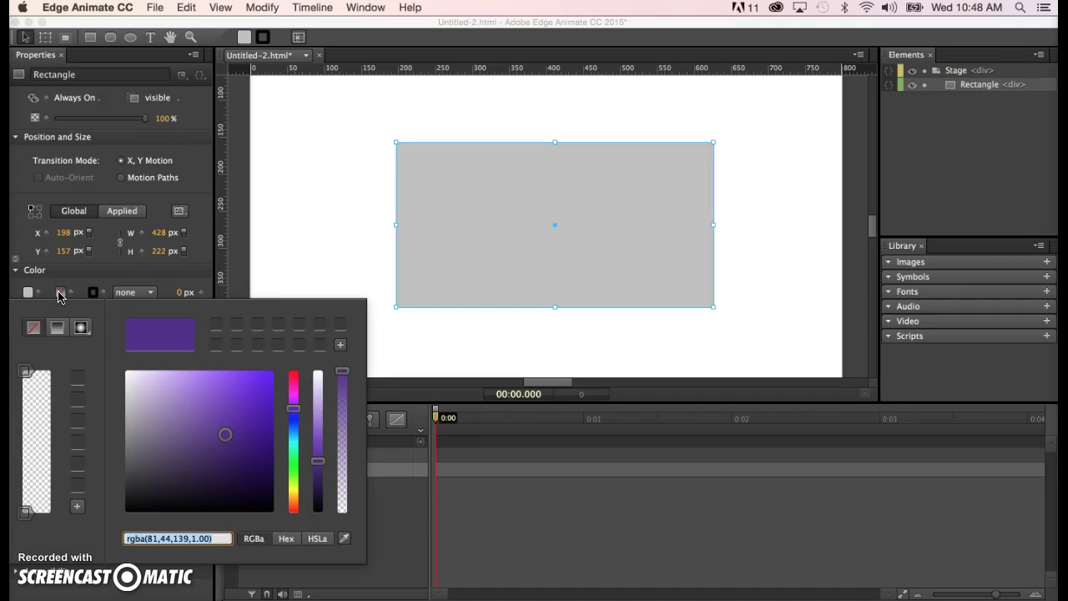
pyautogui.click(57, 327)
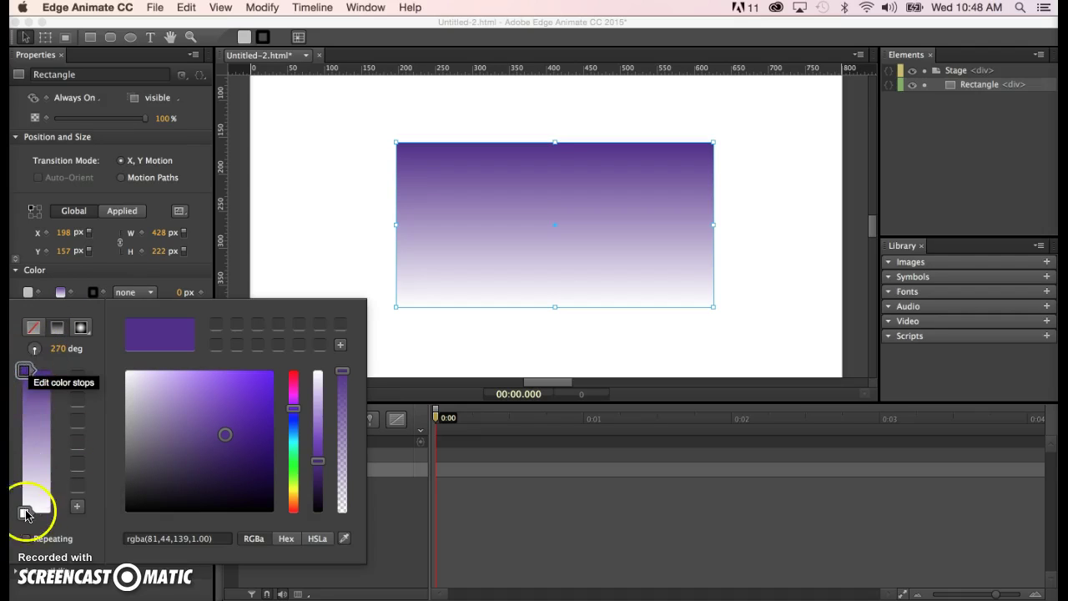
# Recolor the gradient's first stop to dark red rgba(139,44,67,1.00) and its last stop to green rgba(74,182,107,1.00).
pyautogui.click(24, 371)
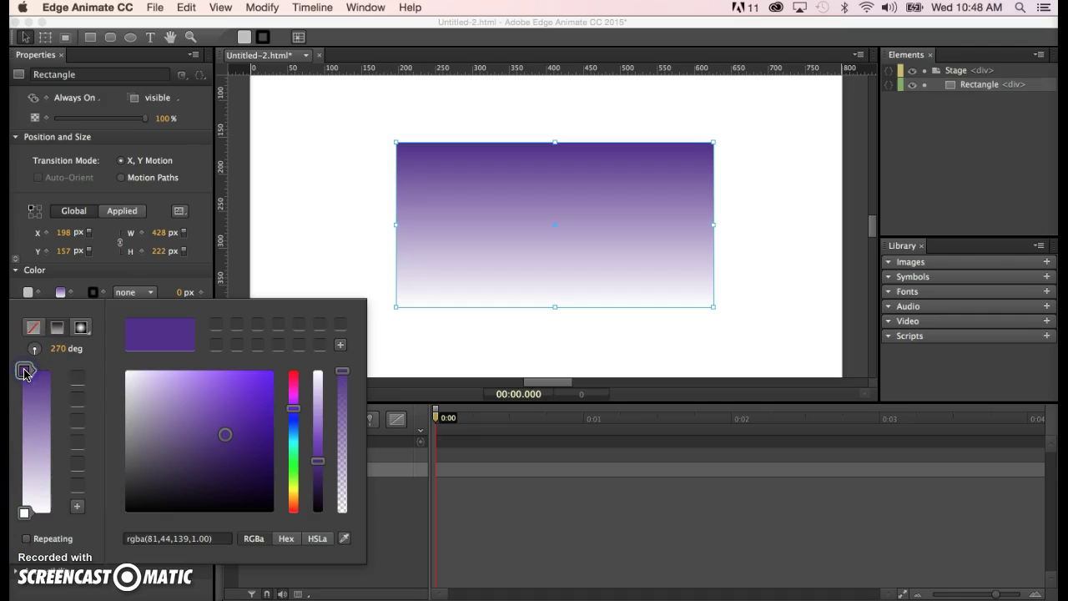
pyautogui.moveTo(293, 408); pyautogui.dragTo(292, 380)
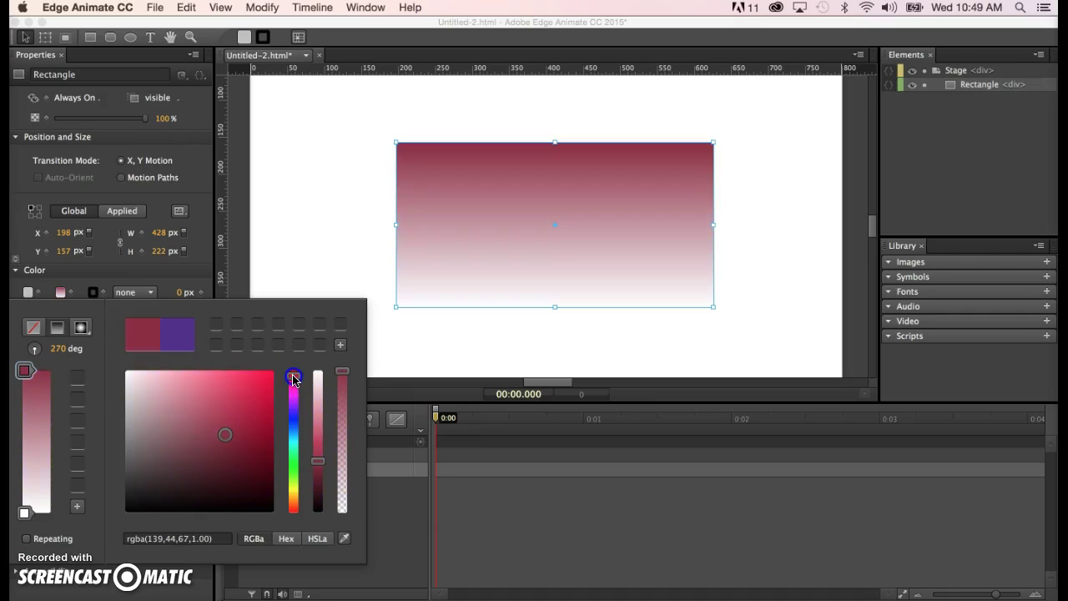
pyautogui.click(24, 513)
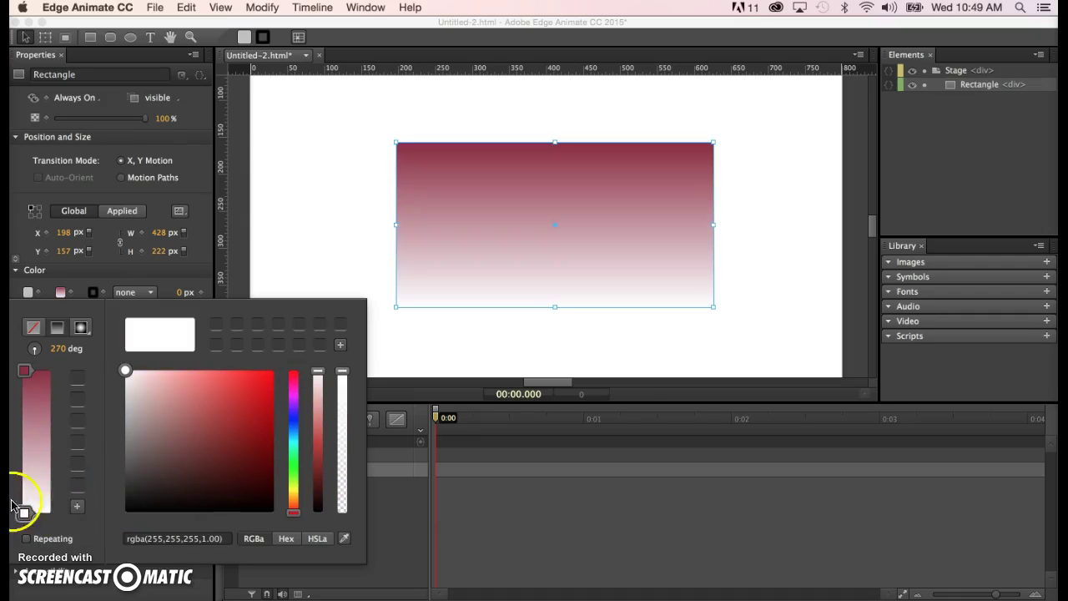
pyautogui.click(295, 462)
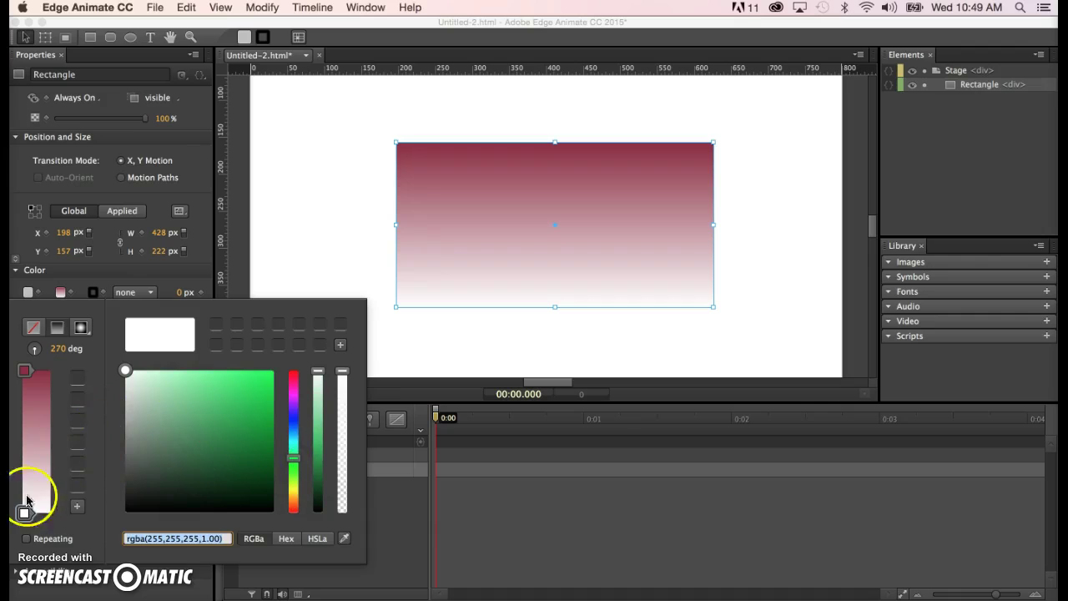
pyautogui.click(214, 411)
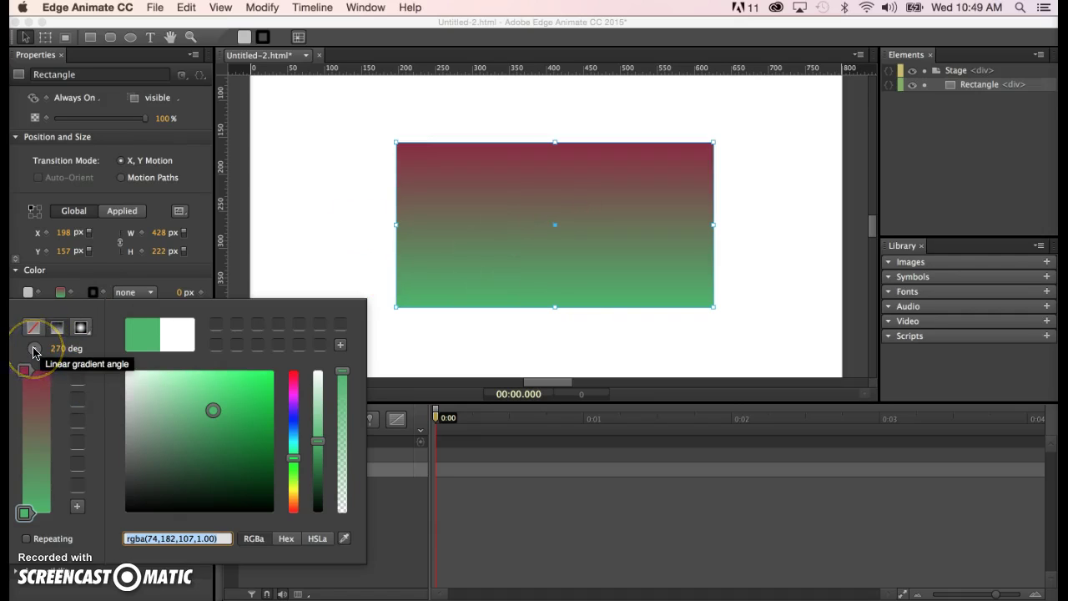
# Rotate the rectangle's linear gradient to an angle of about 307 degrees.
pyautogui.moveTo(34, 351)
pyautogui.mouseDown()
pyautogui.moveTo(63, 355)
pyautogui.moveTo(35, 350)
pyautogui.mouseUp()
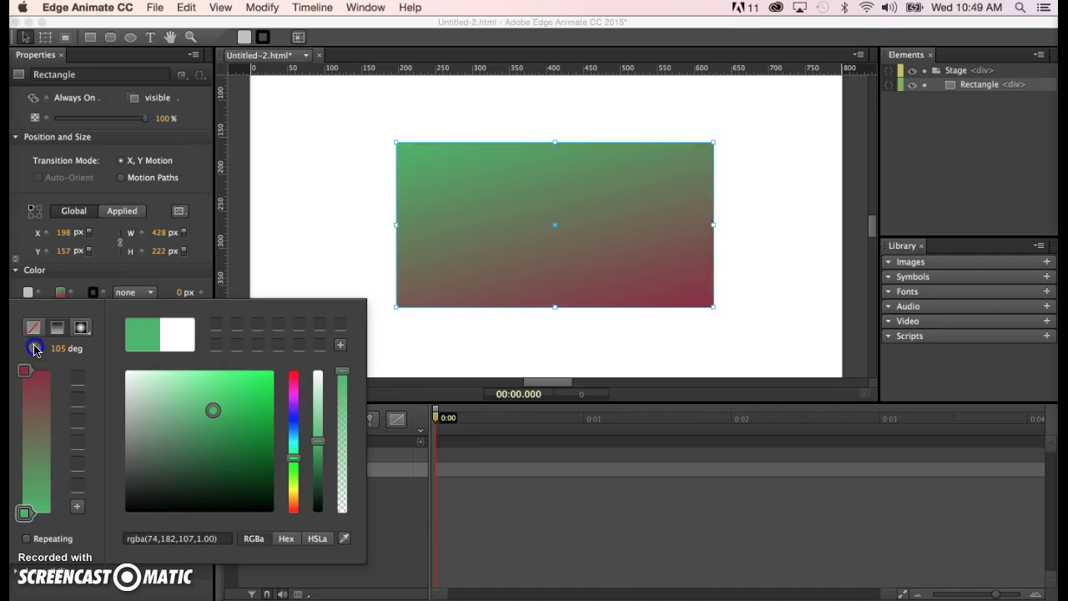
pyautogui.moveTo(33, 350); pyautogui.dragTo(37, 355)
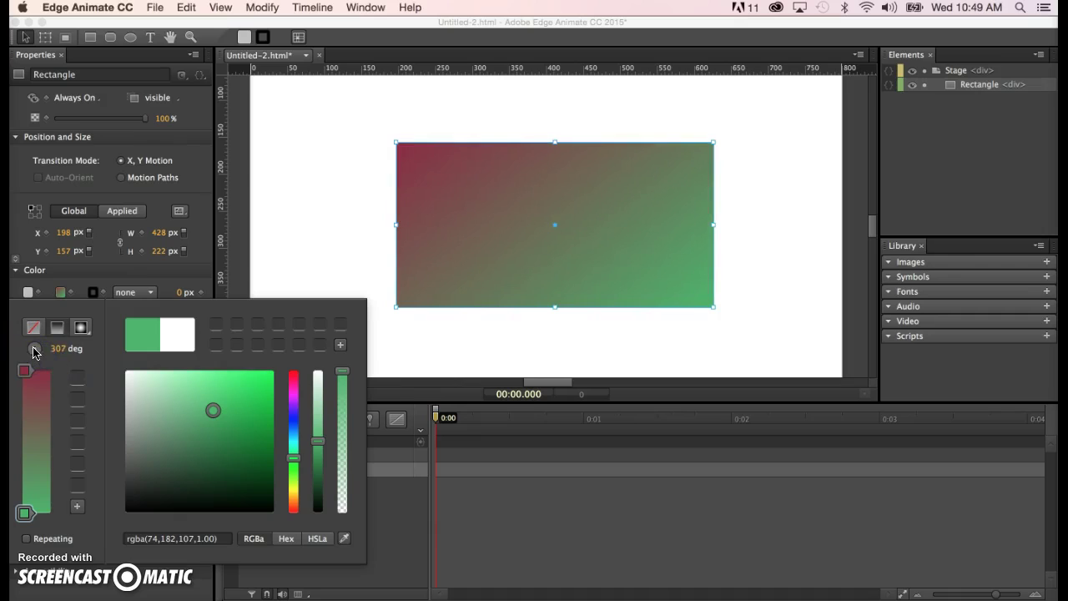
pyautogui.click(36, 352)
# Change the rectangle's gradient to radial and set its horizontal center to 100%.
pyautogui.click(82, 333)
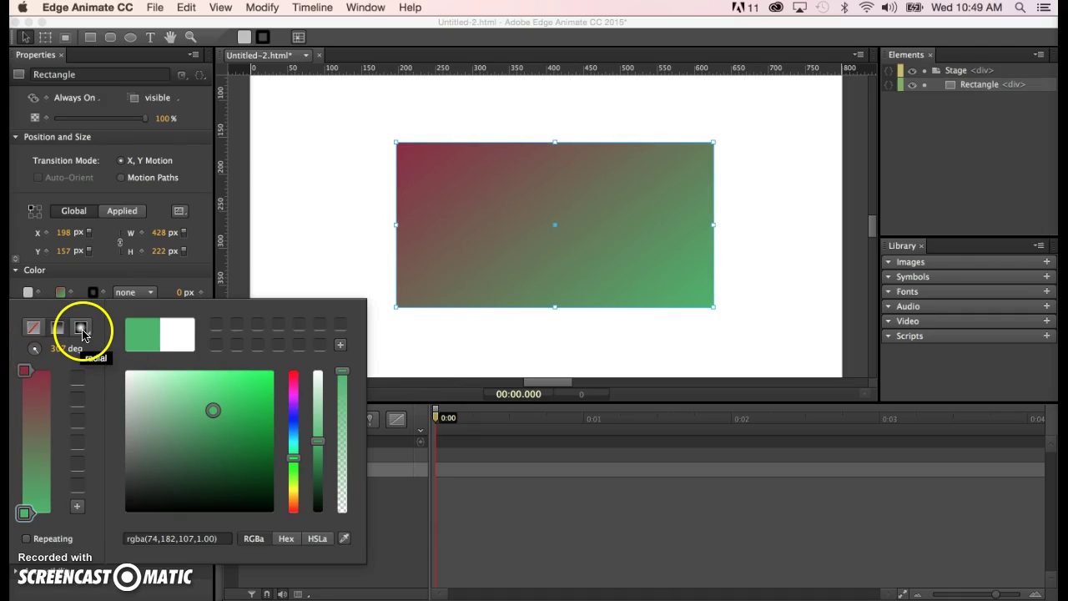
pyautogui.click(30, 379)
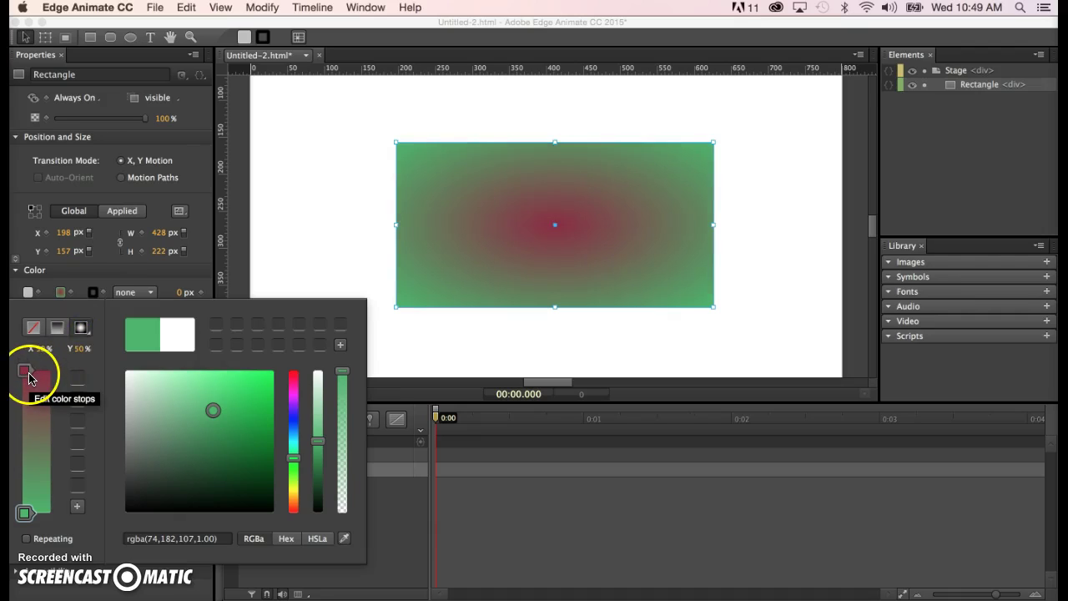
pyautogui.click(26, 512)
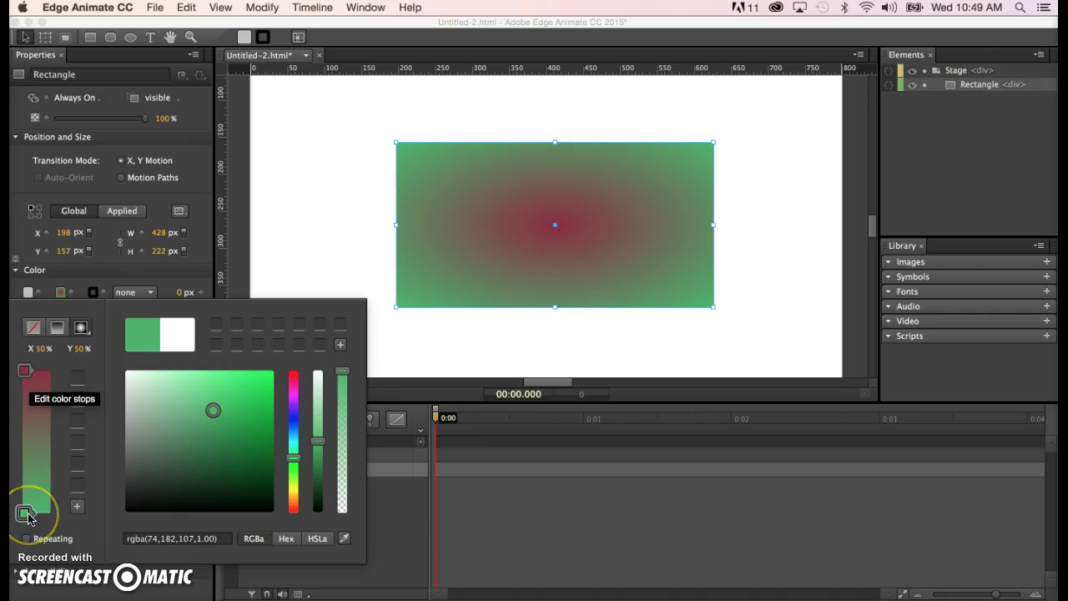
pyautogui.click(40, 350)
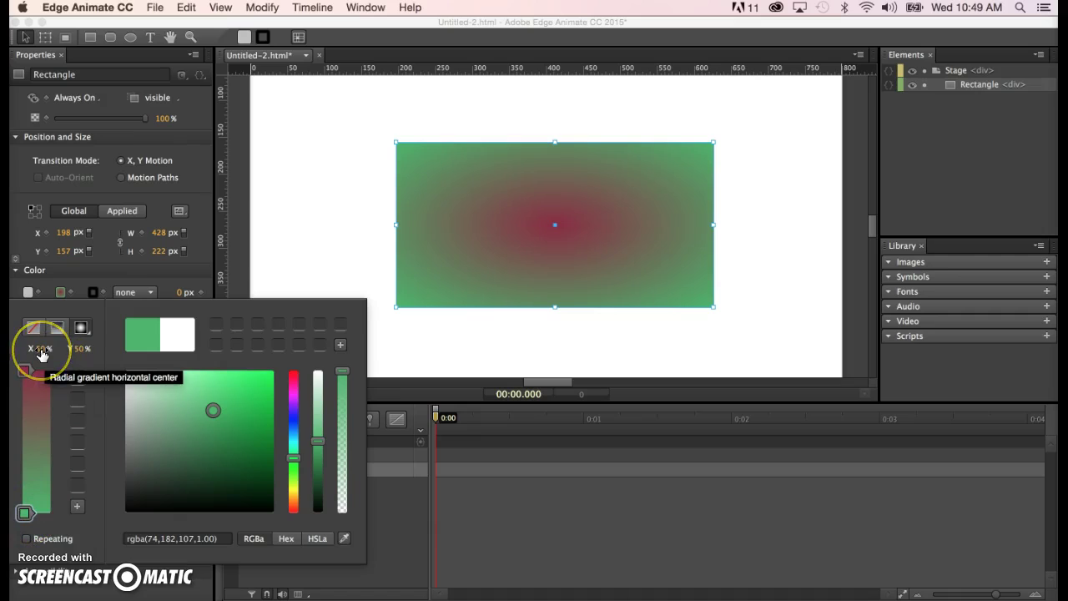
pyautogui.click(42, 352)
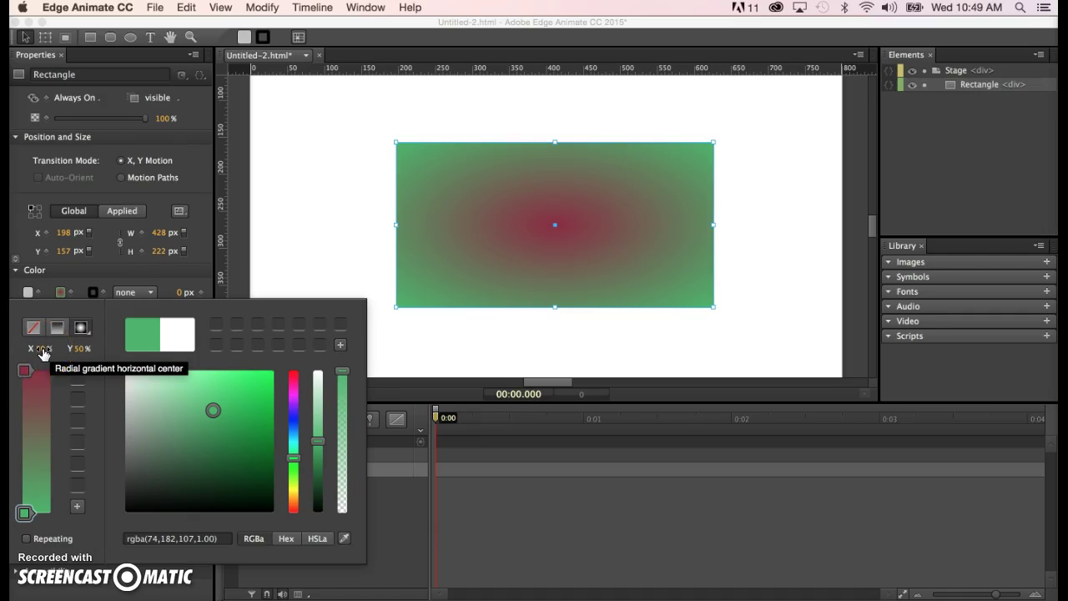
pyautogui.click(41, 353)
pyautogui.moveTo(46, 349); pyautogui.dragTo(63, 351)
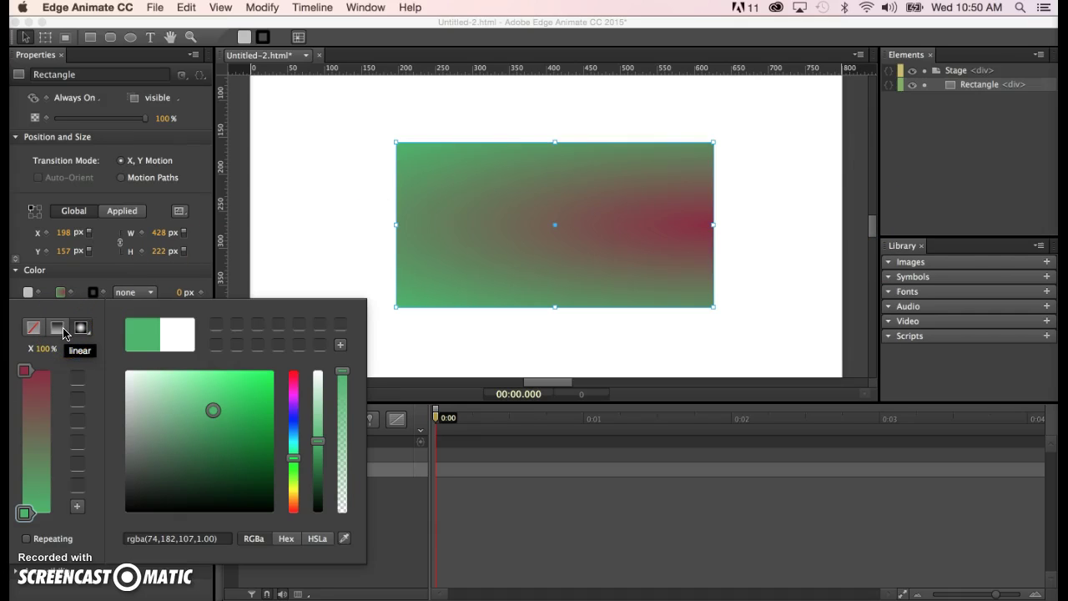
# Save the red-to-green radial gradient as a gradient swatch and close the color picker.
pyautogui.click(77, 506)
pyautogui.click(78, 378)
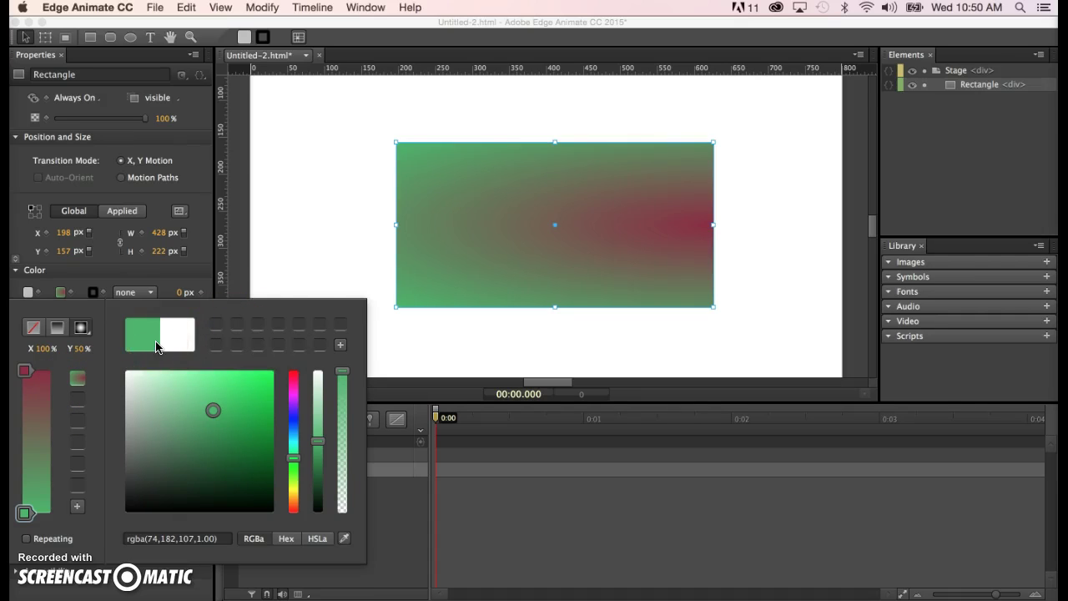
pyautogui.press('Escape')
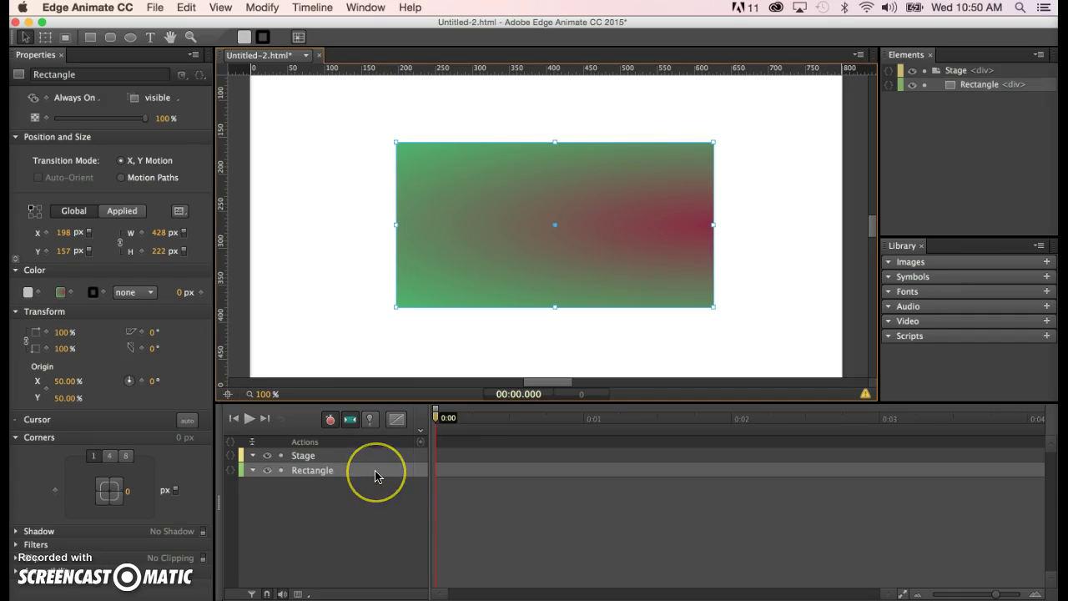
# Toggle Auto-Keyframe Mode off and on, leaving it enabled.
pyautogui.click(329, 419)
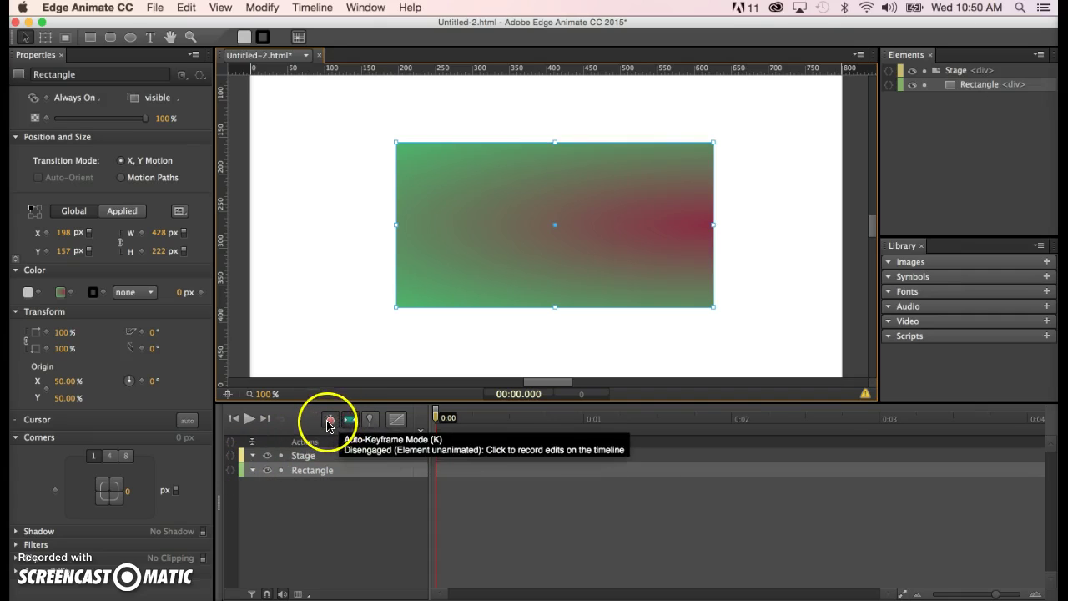
pyautogui.click(329, 422)
pyautogui.click(334, 421)
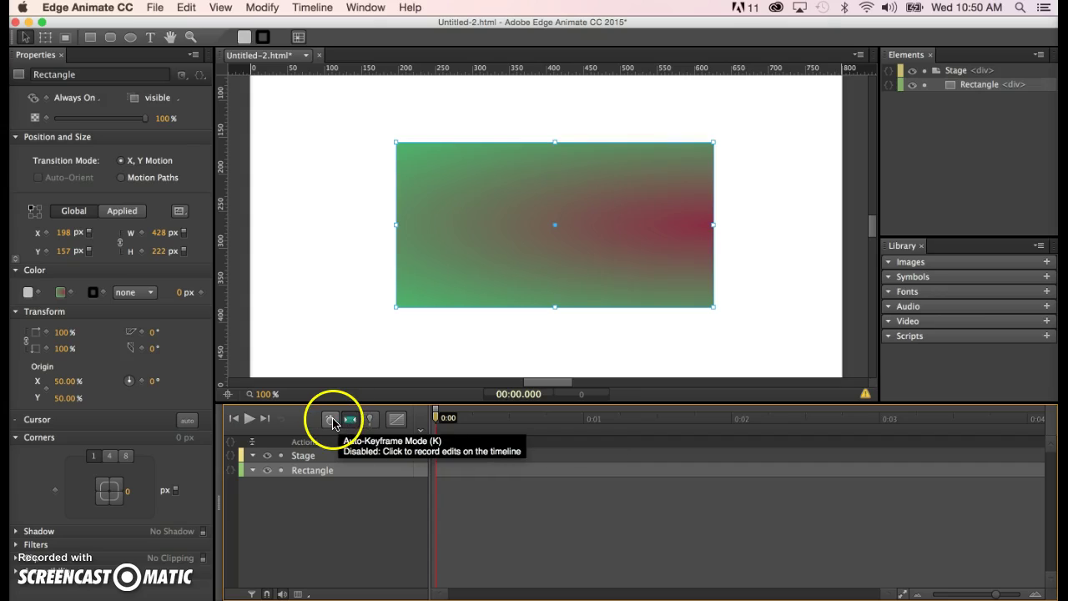
pyautogui.click(330, 421)
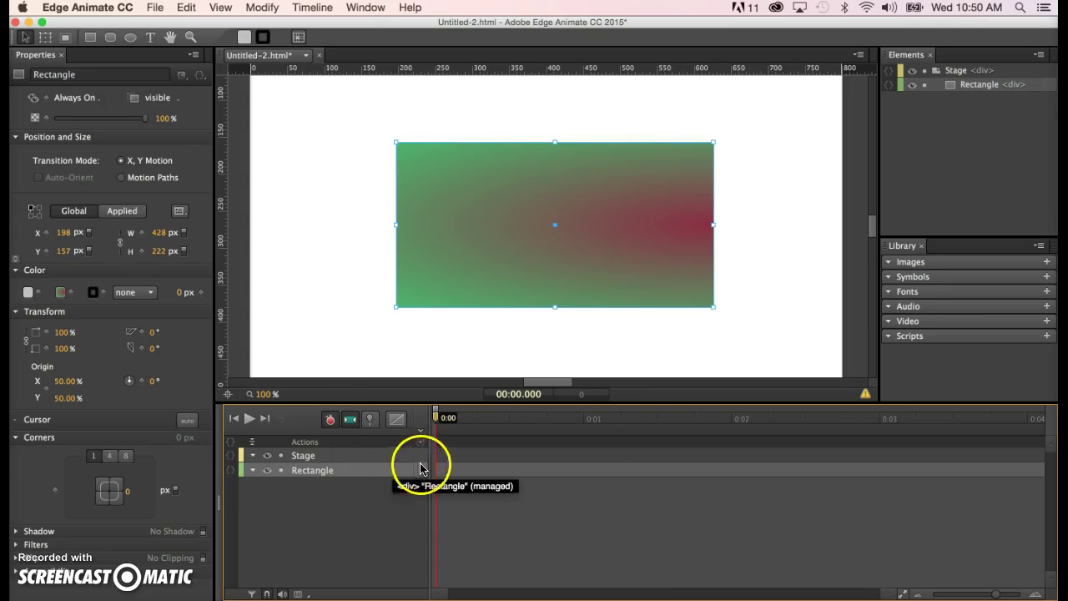
pyautogui.click(330, 420)
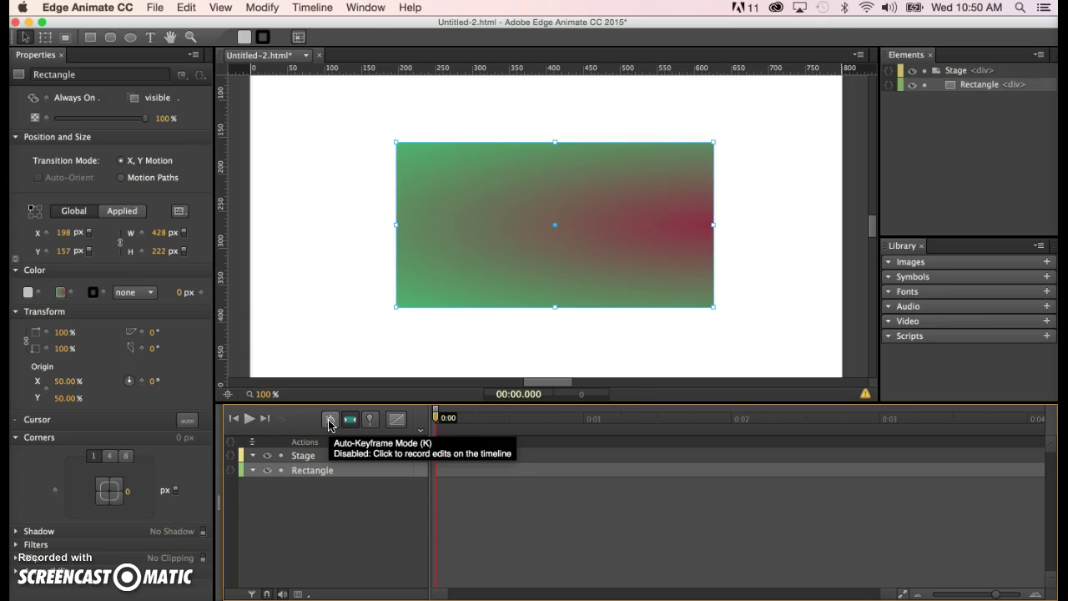
pyautogui.click(330, 420)
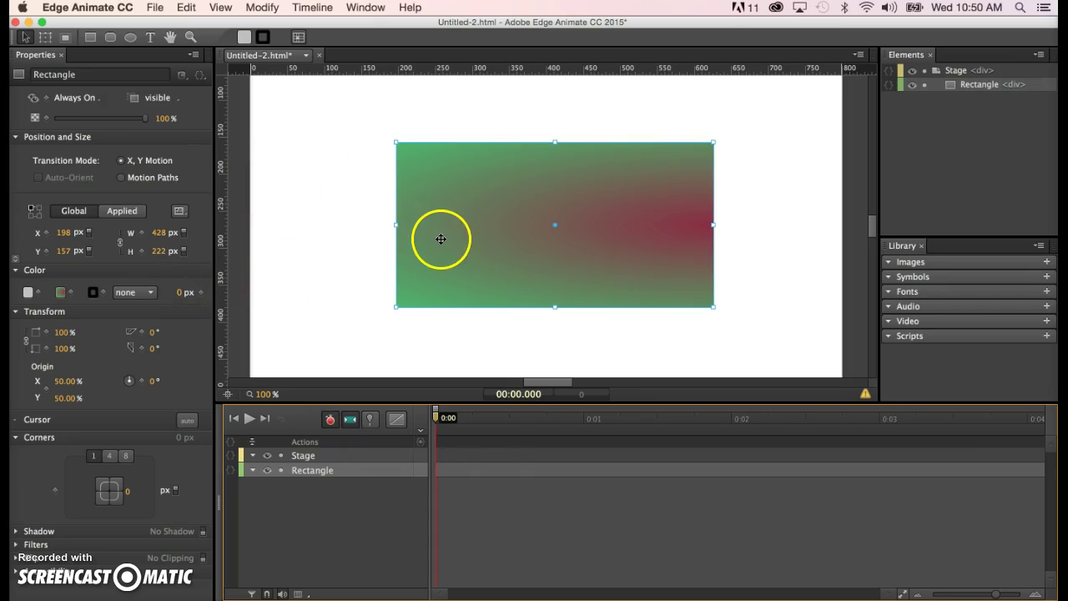
# Add a gradient keyframe for the rectangle at 0:00, and at 0:02 set the radial gradient's horizontal center to about 26%.
pyautogui.click(71, 293)
pyautogui.moveTo(435, 420); pyautogui.dragTo(734, 429)
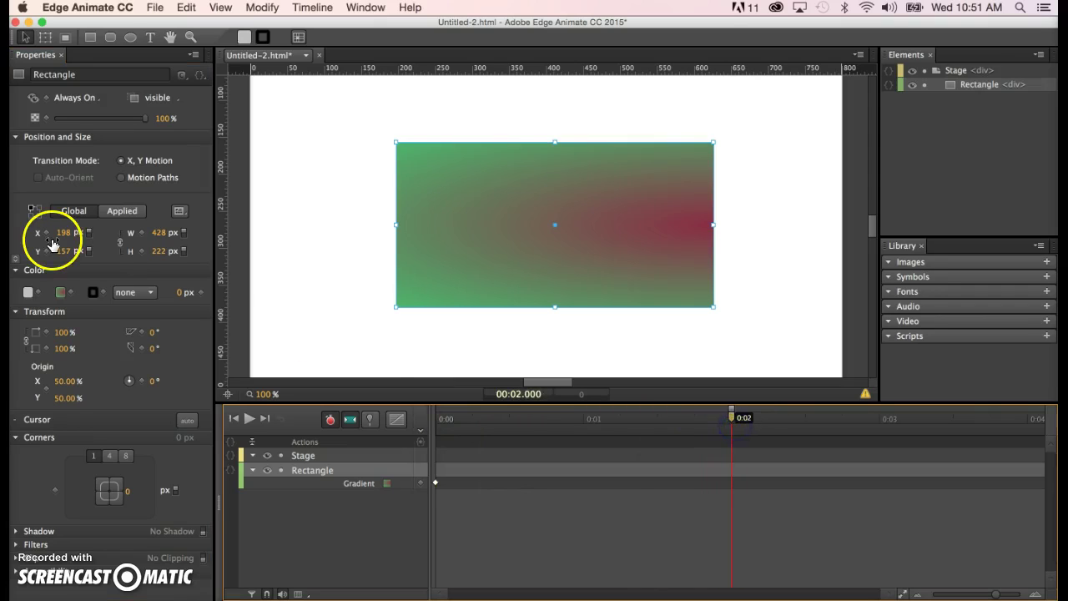
pyautogui.click(59, 294)
pyautogui.click(53, 335)
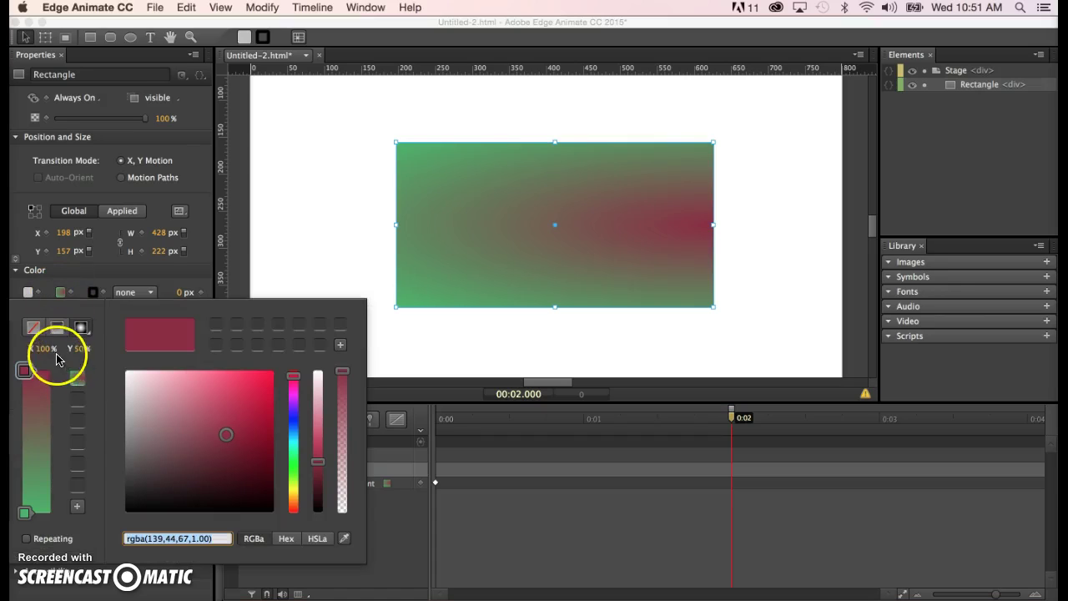
pyautogui.moveTo(48, 350); pyautogui.dragTo(9, 350)
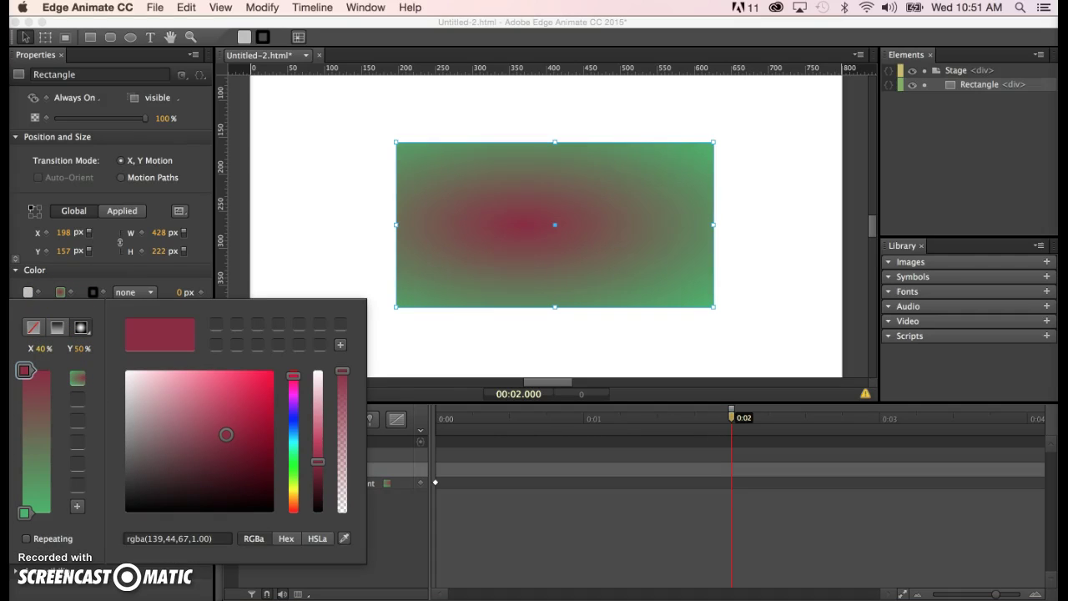
pyautogui.click(46, 350)
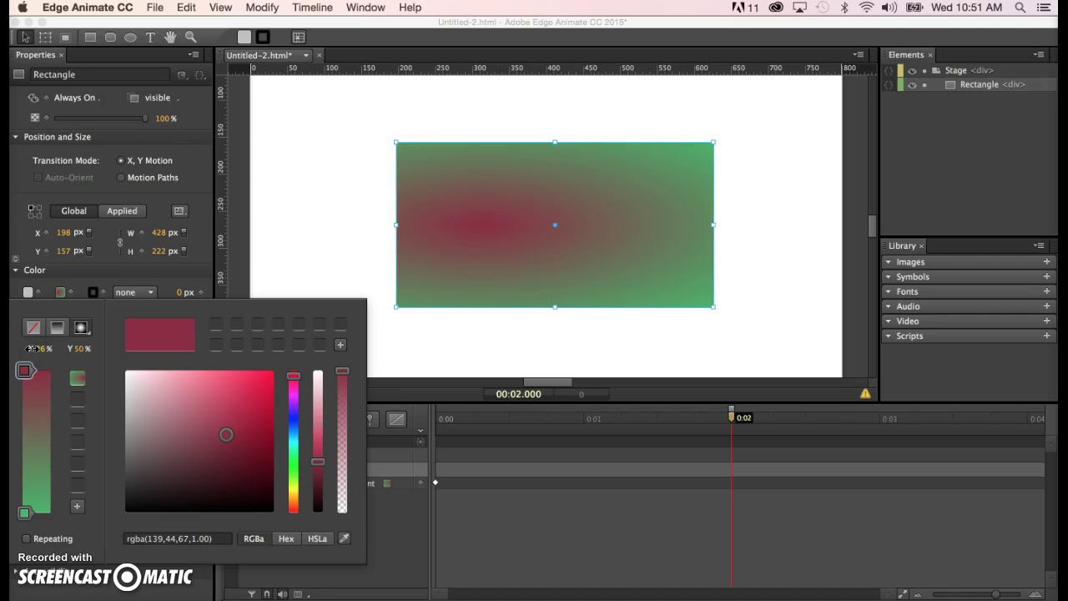
pyautogui.click(10, 487)
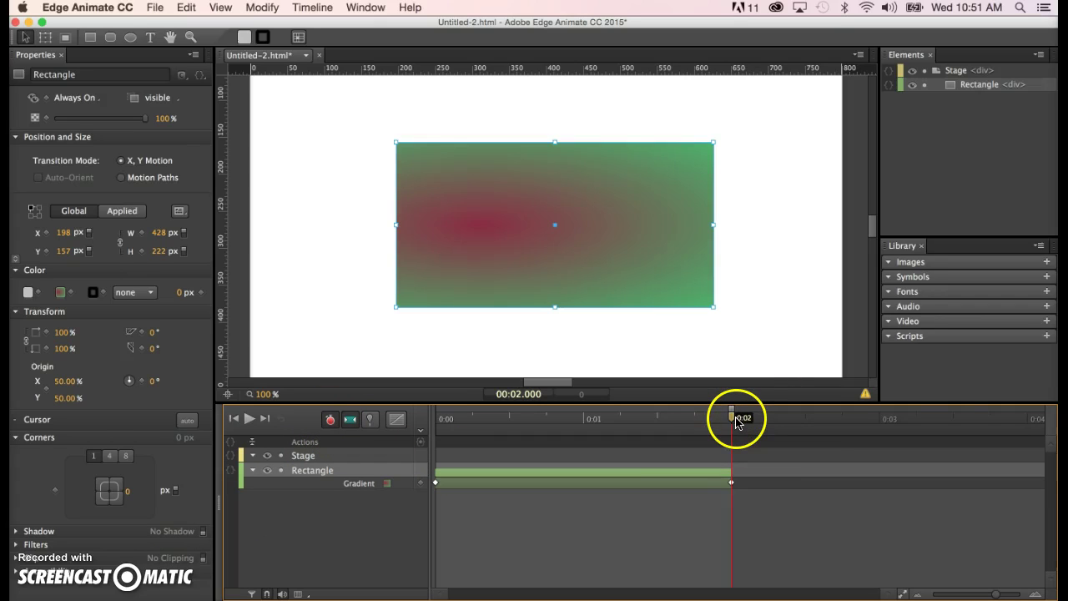
# Preview the rectangle's gradient animation between 0:00 and 0:02 on the timeline.
pyautogui.moveTo(732, 420)
pyautogui.mouseDown()
pyautogui.moveTo(544, 420)
pyautogui.moveTo(440, 450)
pyautogui.moveTo(441, 412)
pyautogui.moveTo(742, 409)
pyautogui.moveTo(733, 415)
pyautogui.mouseUp()
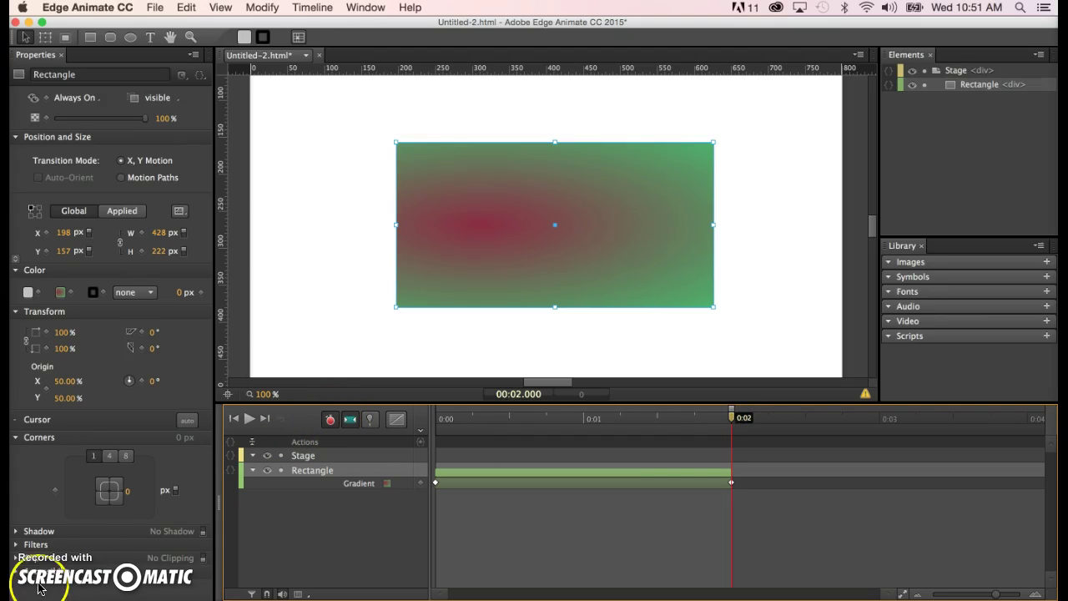
pyautogui.click(341, 241)
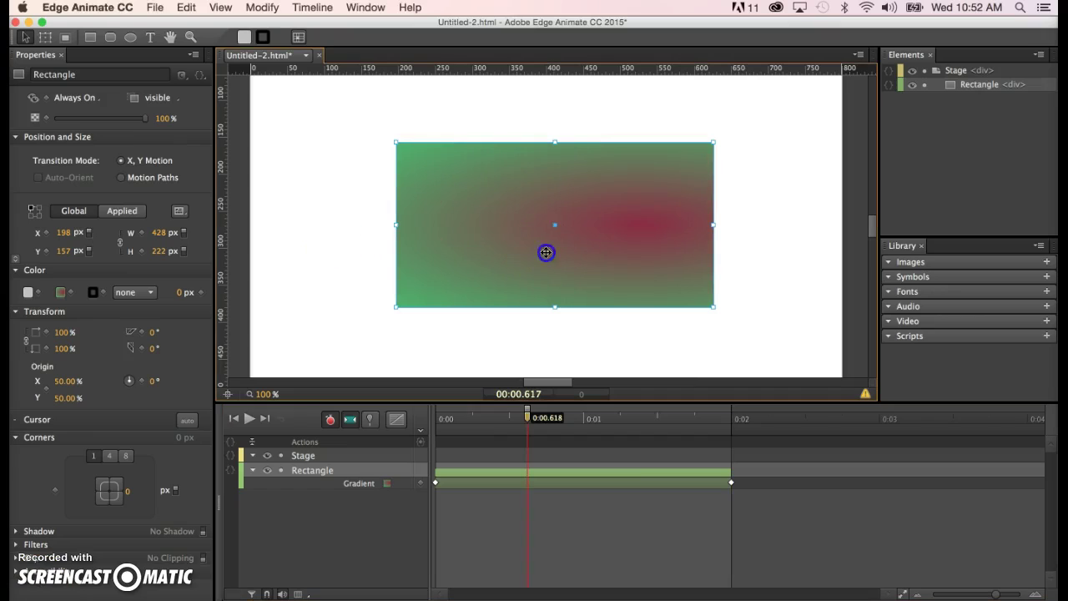
# Delete the gradient rectangle from the stage.
pyautogui.click(579, 327)
pyautogui.click(586, 273)
pyautogui.click(602, 254)
pyautogui.press('Delete')
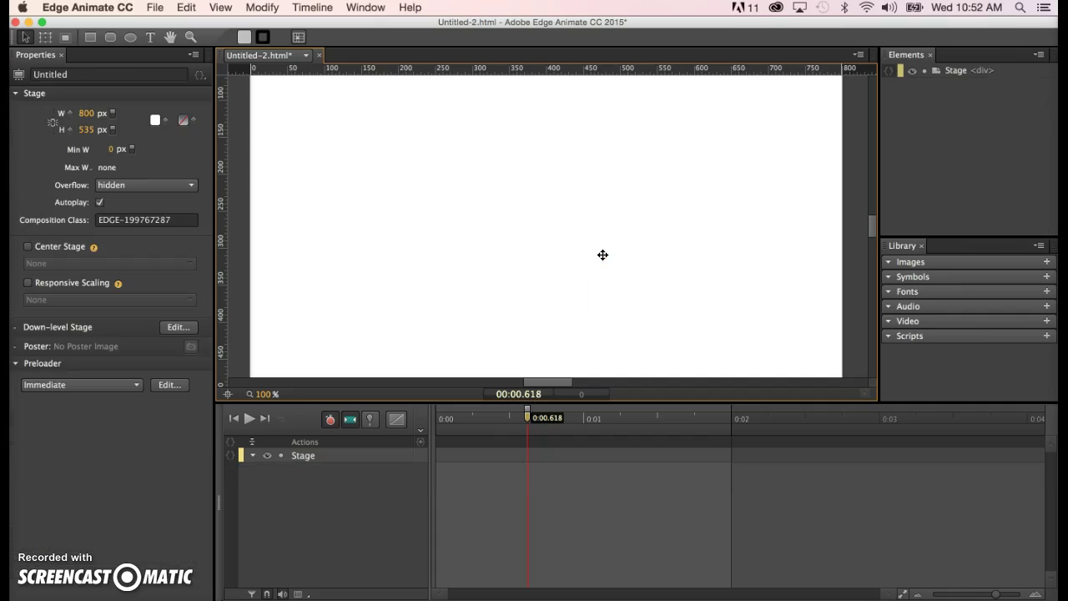
# Give the stage a white-to-dark-teal radial gradient centered at X 100%, Y 51%, with a keyframe at 0:00.
pyautogui.click(337, 148)
pyautogui.click(185, 121)
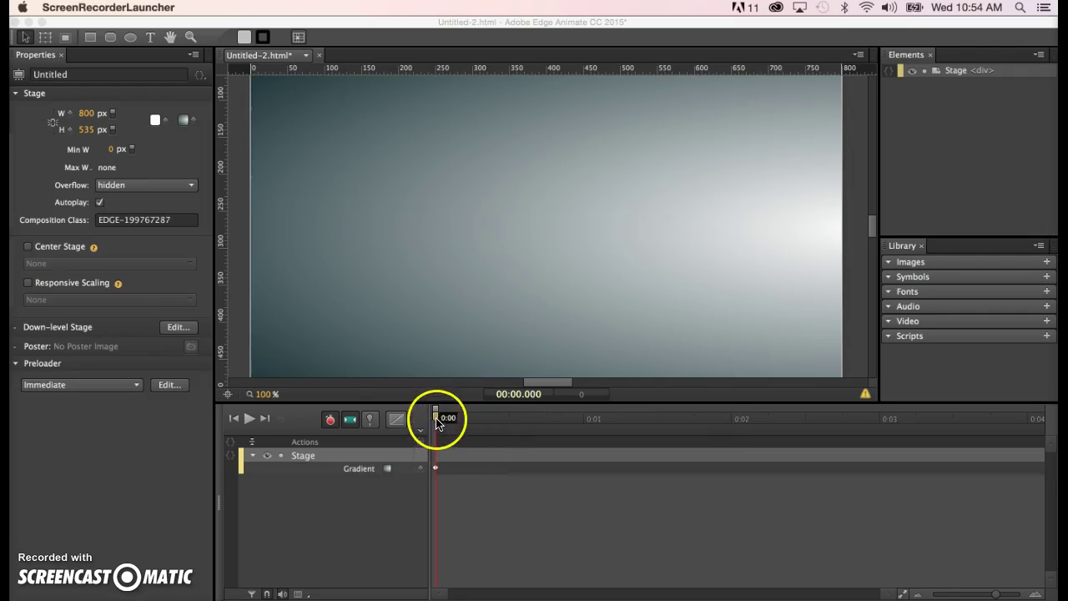
pyautogui.click(435, 418)
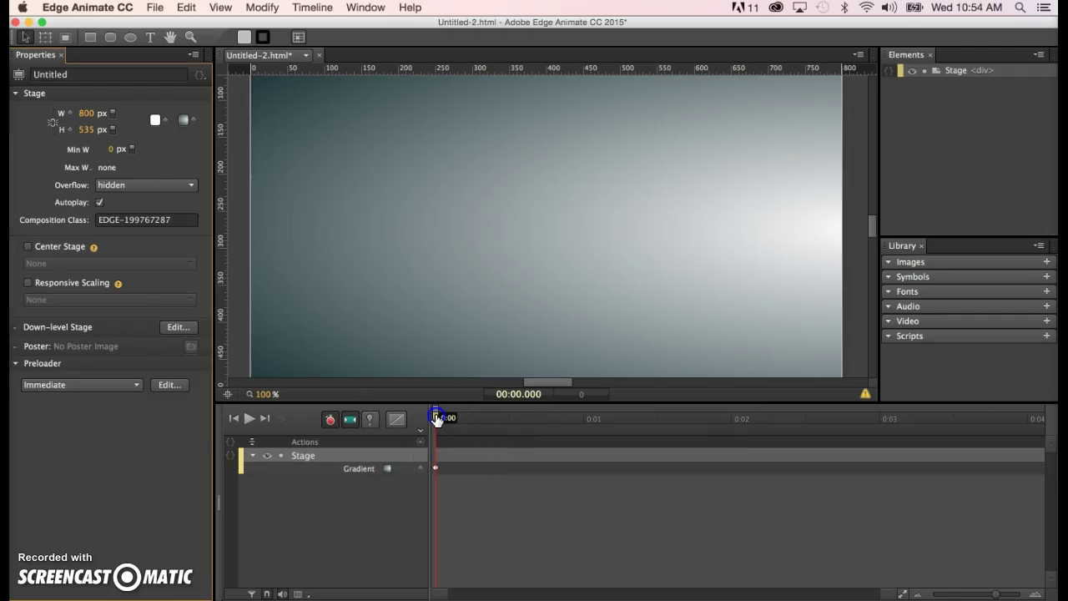
# Add a light blue rgba(158,211,219,1.00) color stop to the stage gradient and place it fairly close to the white stop.
pyautogui.click(184, 119)
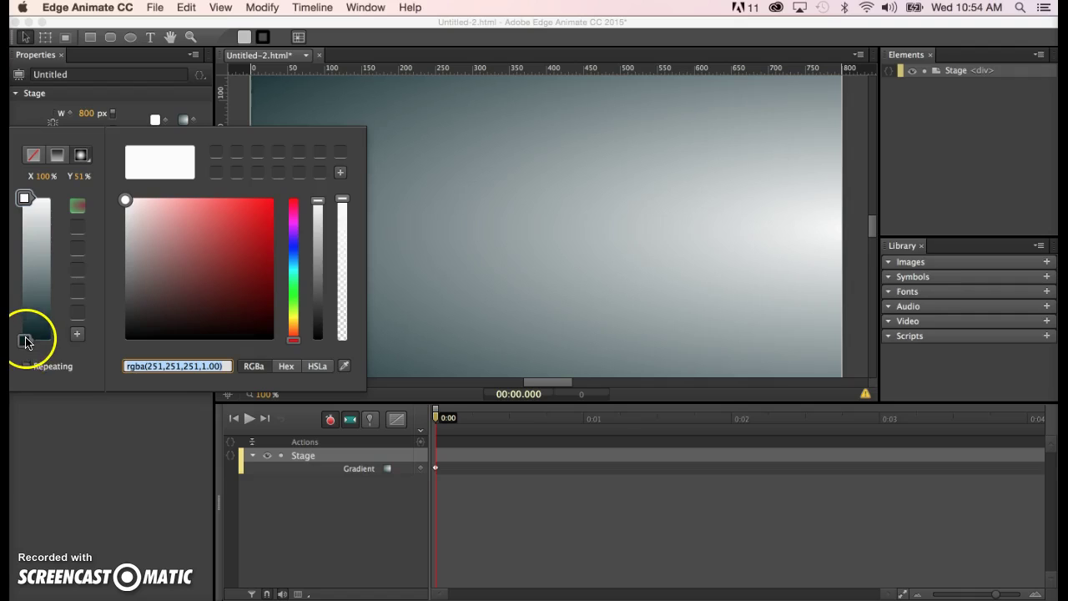
pyautogui.click(26, 254)
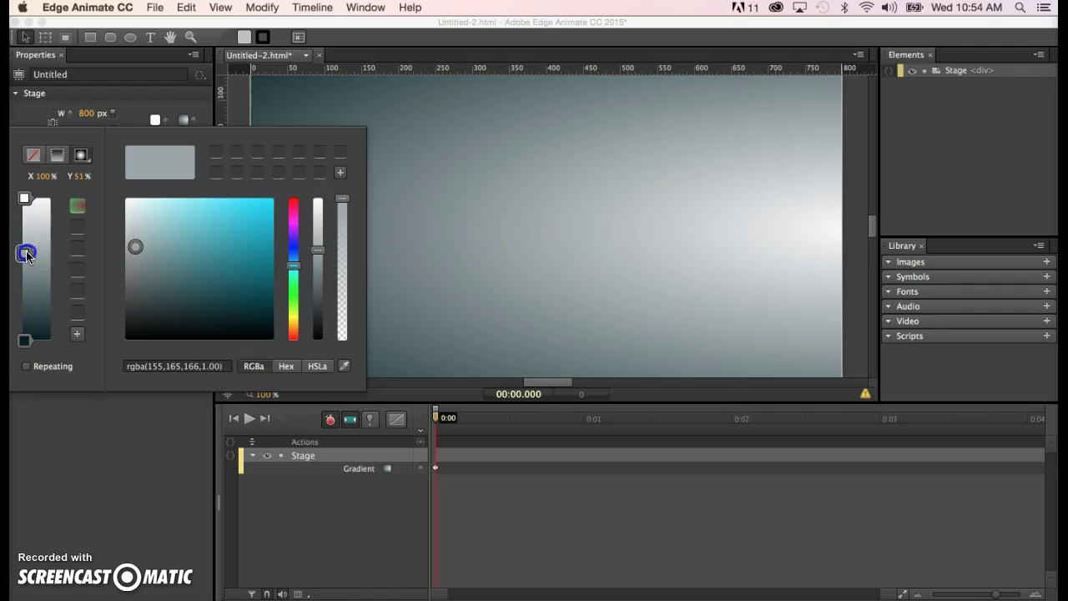
pyautogui.click(165, 217)
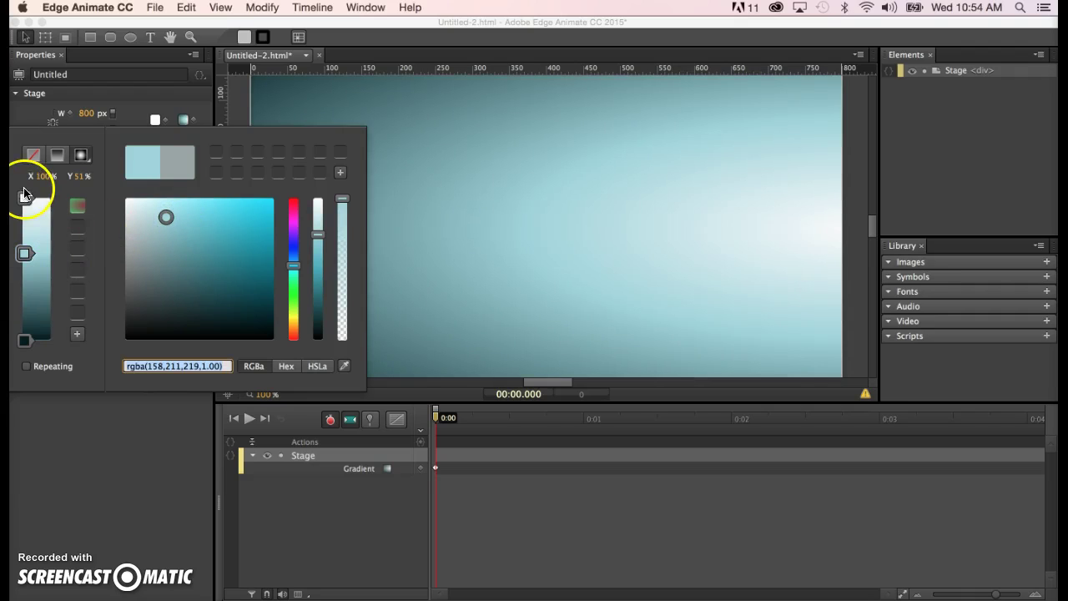
pyautogui.moveTo(24, 252)
pyautogui.mouseDown()
pyautogui.moveTo(25, 224)
pyautogui.moveTo(24, 268)
pyautogui.mouseUp()
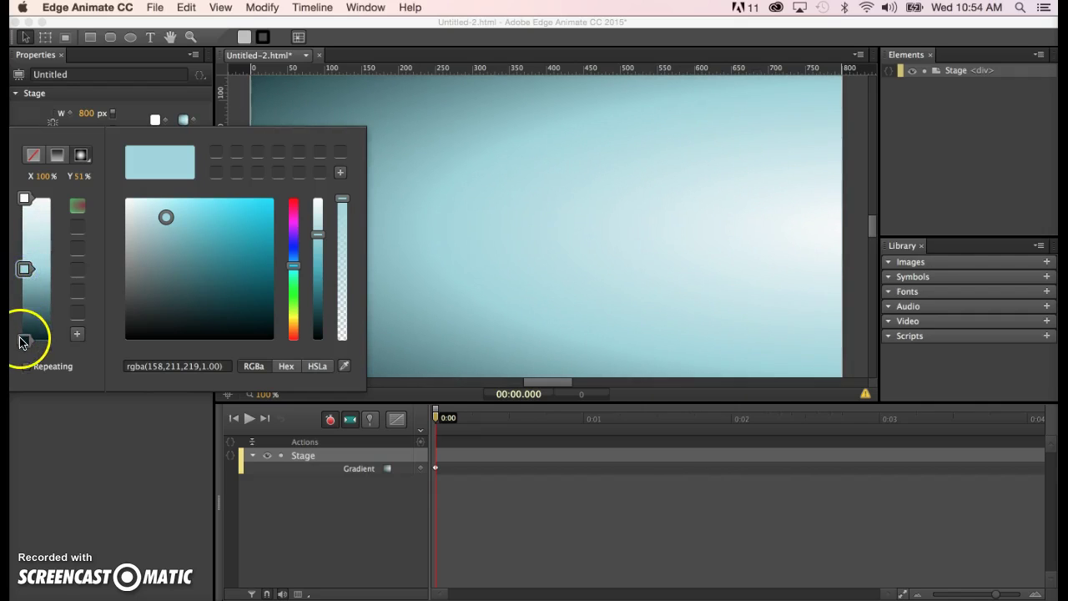
pyautogui.moveTo(23, 269); pyautogui.dragTo(23, 240)
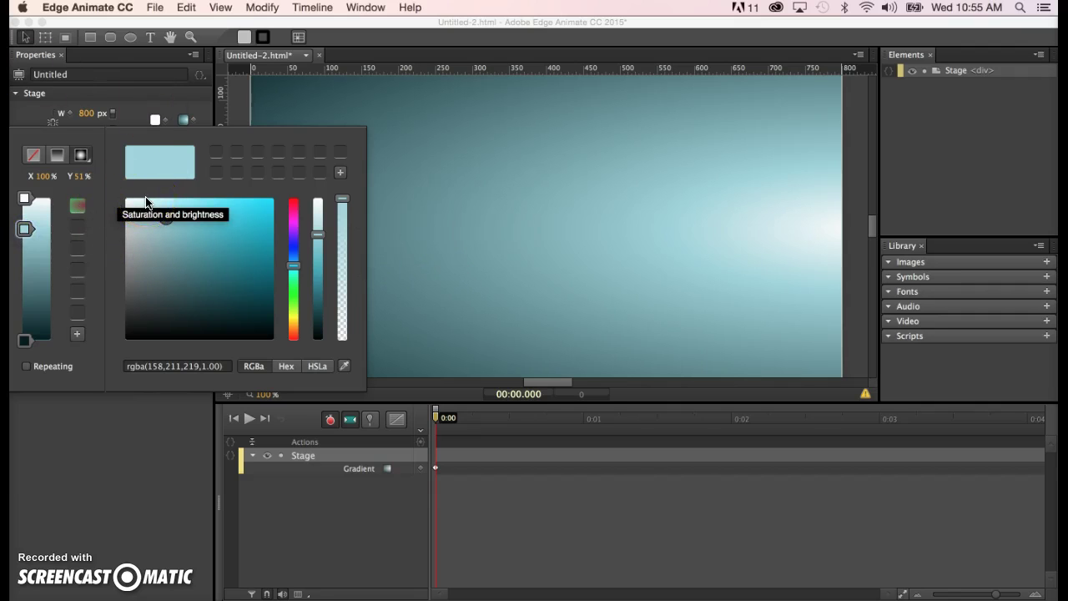
pyautogui.press('Escape')
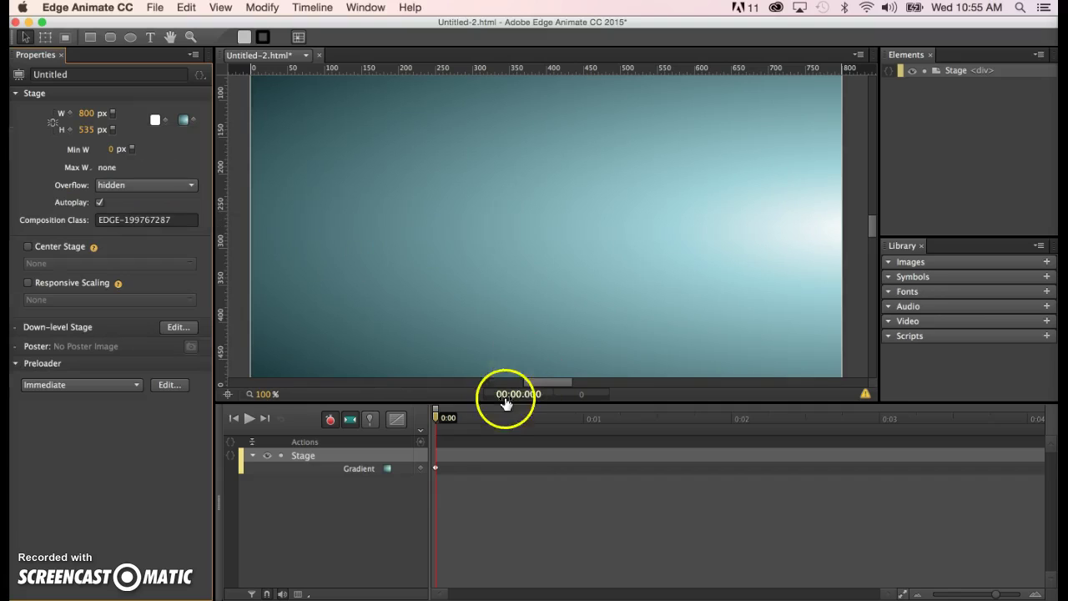
# At 0:04 on the timeline, set the stage gradient's vertical center to 15%.
pyautogui.moveTo(436, 418); pyautogui.dragTo(892, 453)
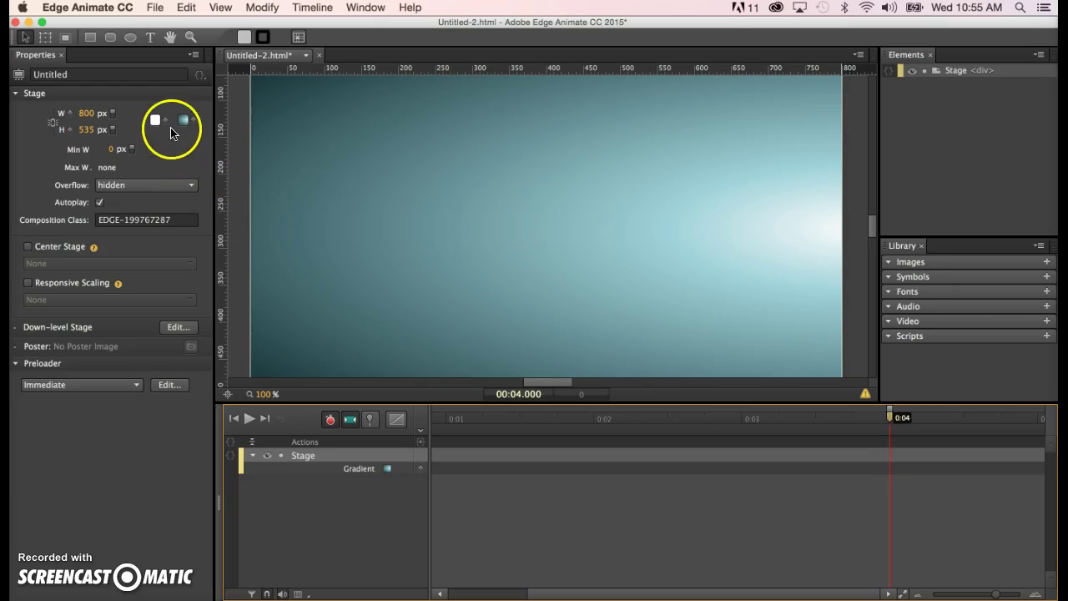
pyautogui.click(192, 136)
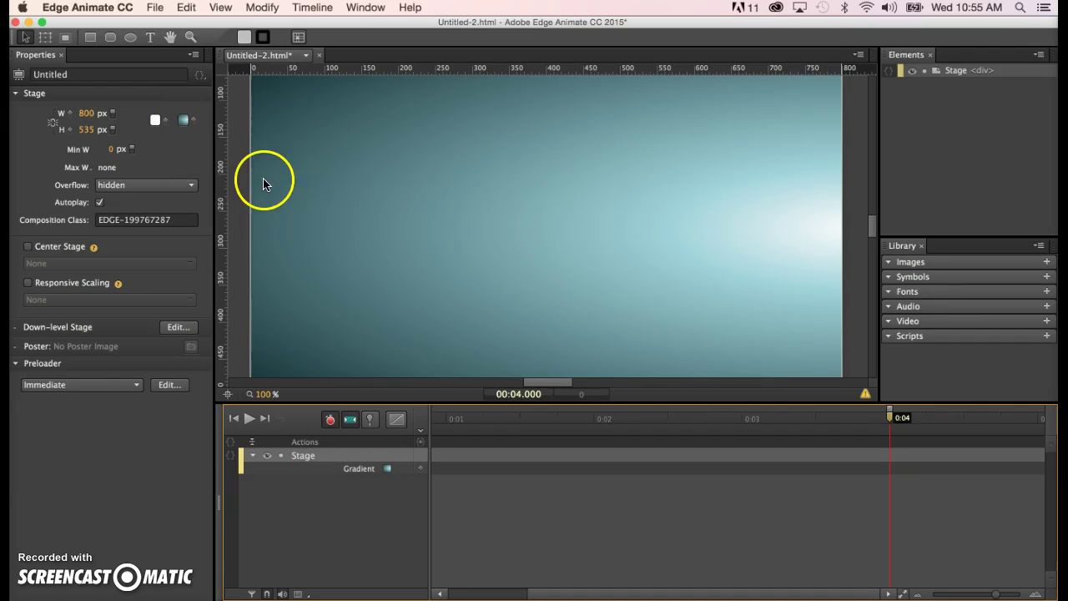
pyautogui.click(184, 120)
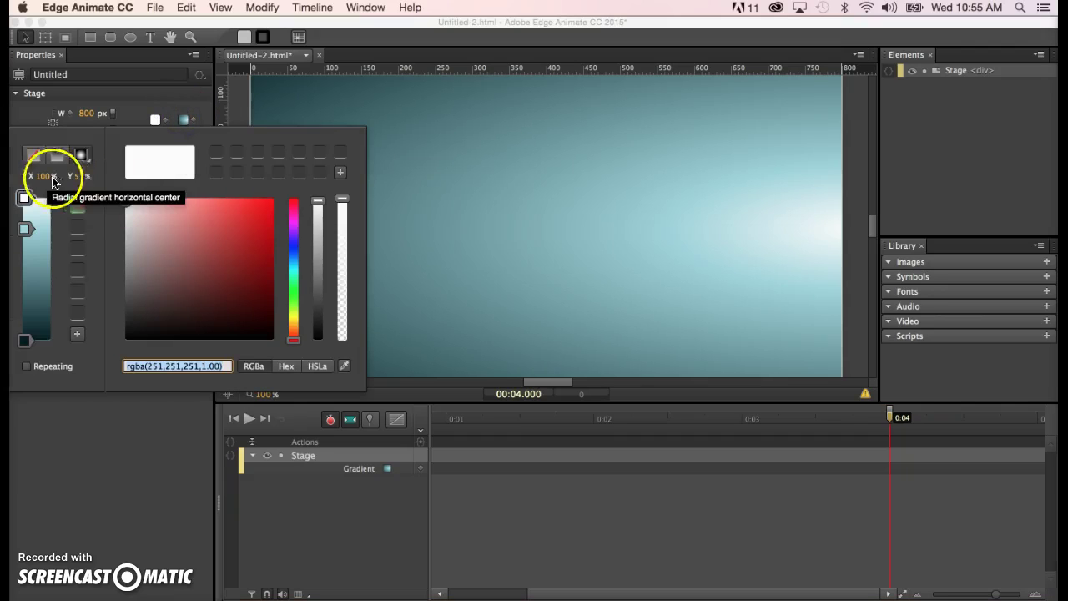
pyautogui.click(79, 177)
pyautogui.moveTo(80, 177); pyautogui.dragTo(51, 175)
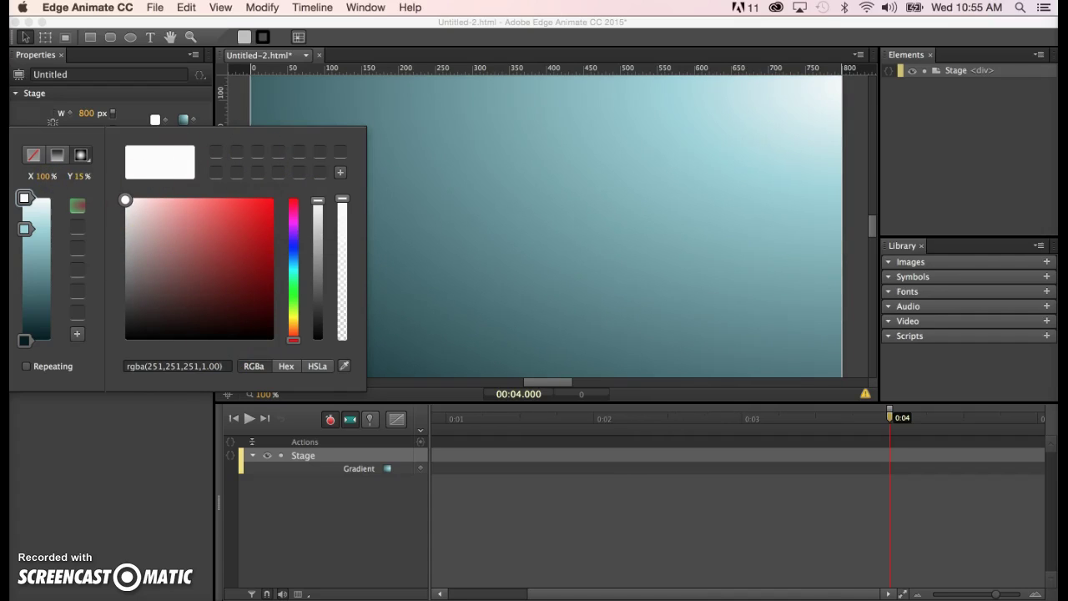
pyautogui.press('Escape')
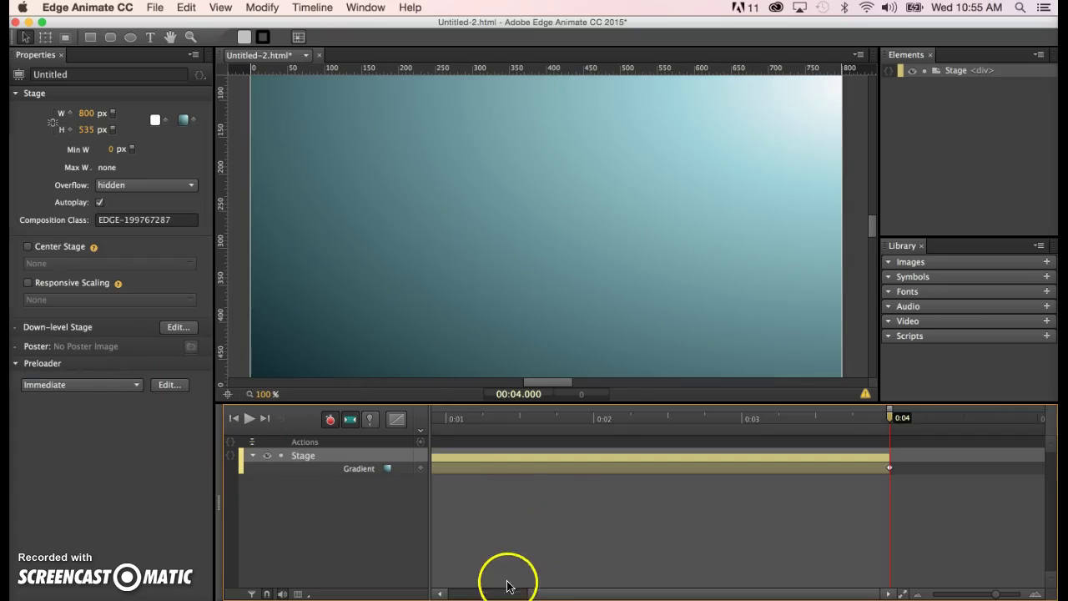
pyautogui.moveTo(578, 595); pyautogui.dragTo(566, 596)
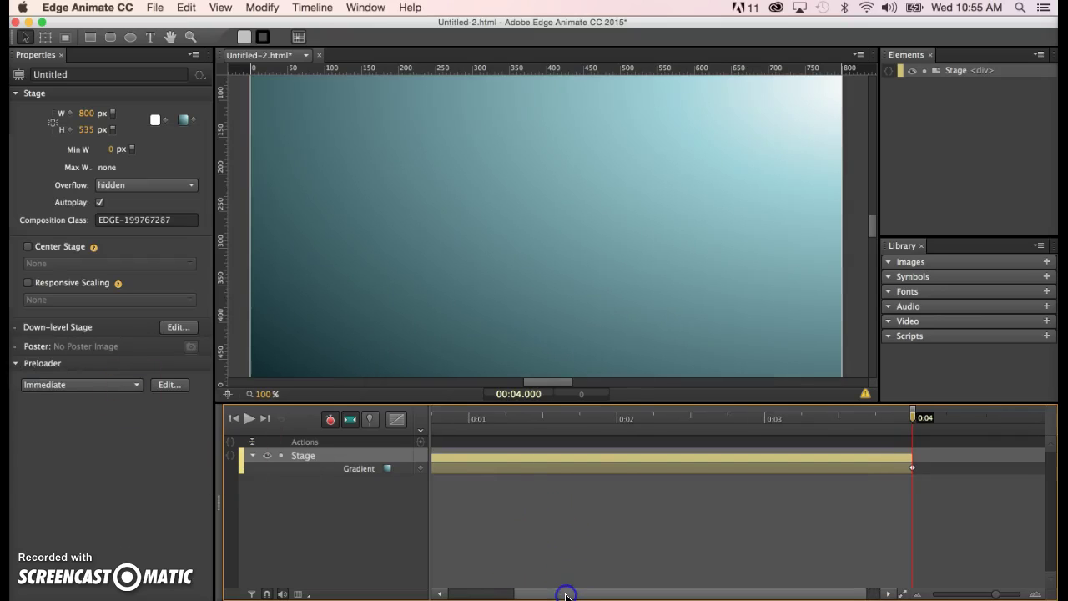
pyautogui.press('space')
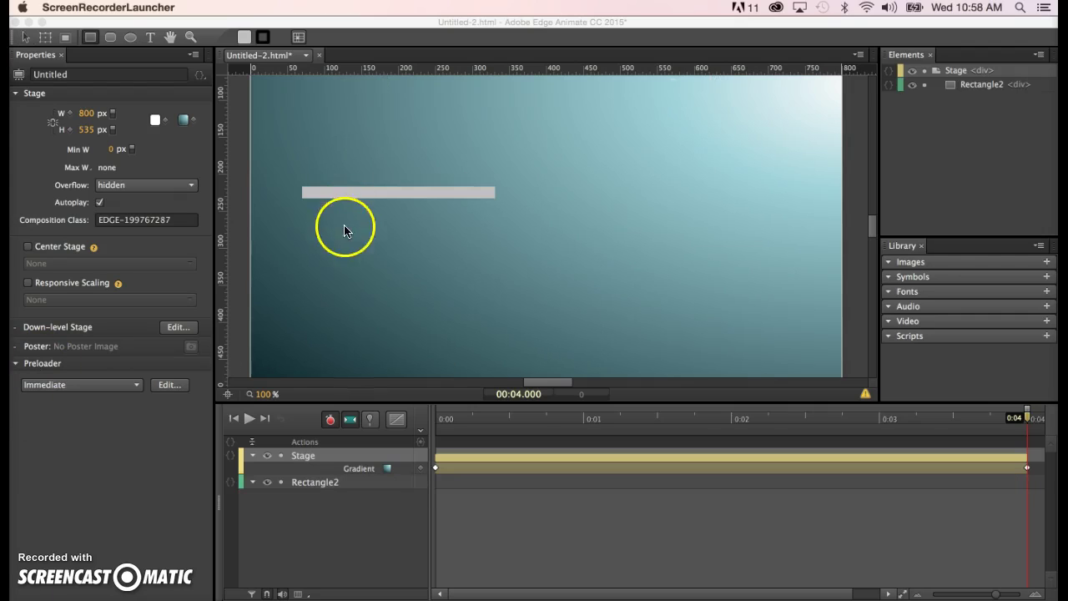
# Move the thin horizontal rectangle to about X 77 px, Y 275 px on the stage.
pyautogui.click(345, 226)
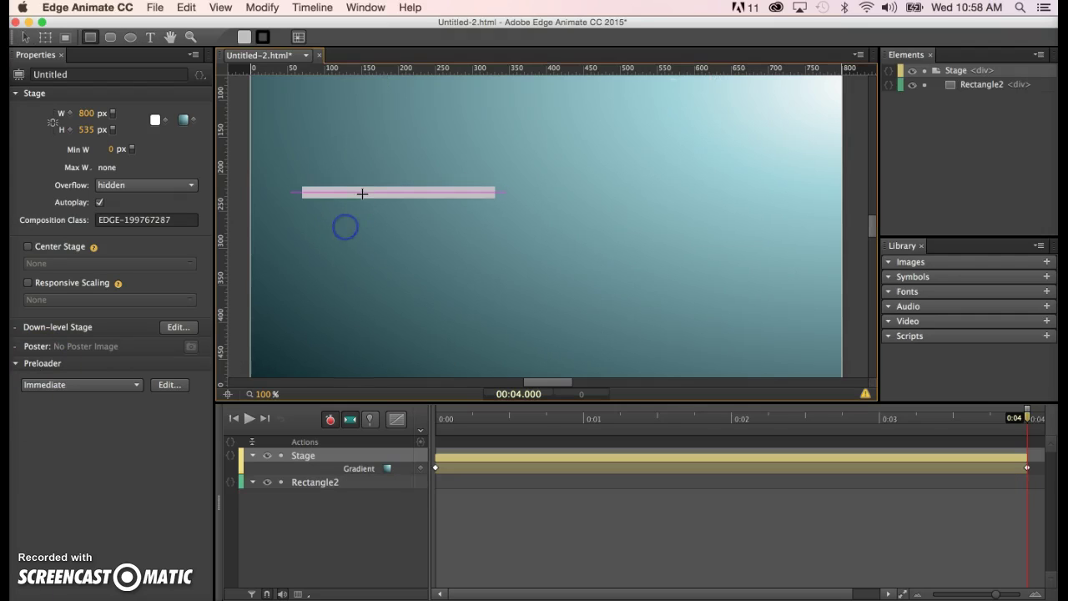
pyautogui.click(26, 37)
pyautogui.moveTo(370, 192); pyautogui.dragTo(419, 229)
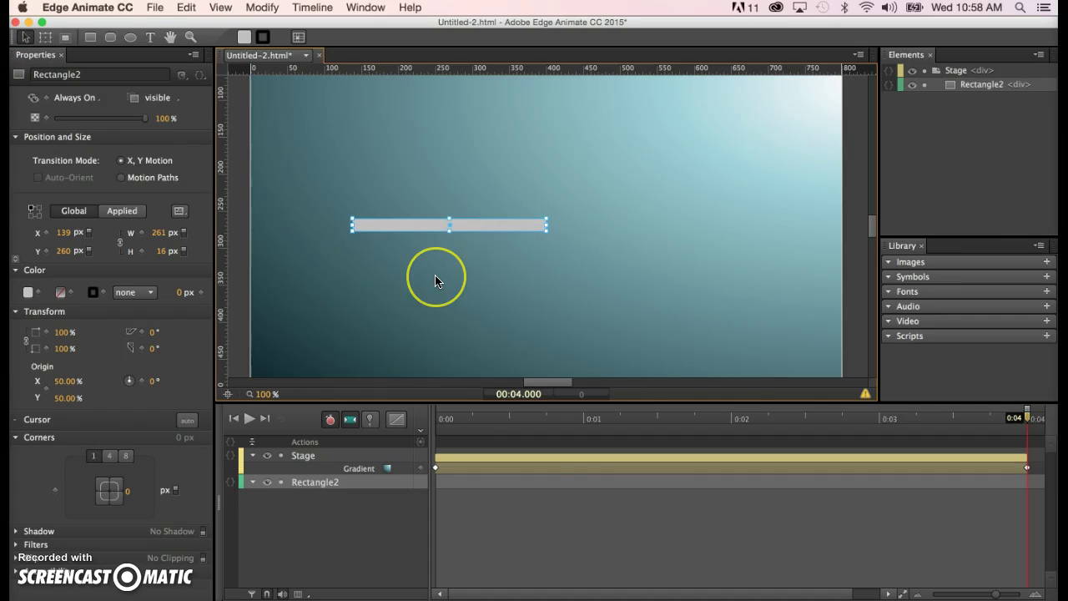
pyautogui.click(409, 267)
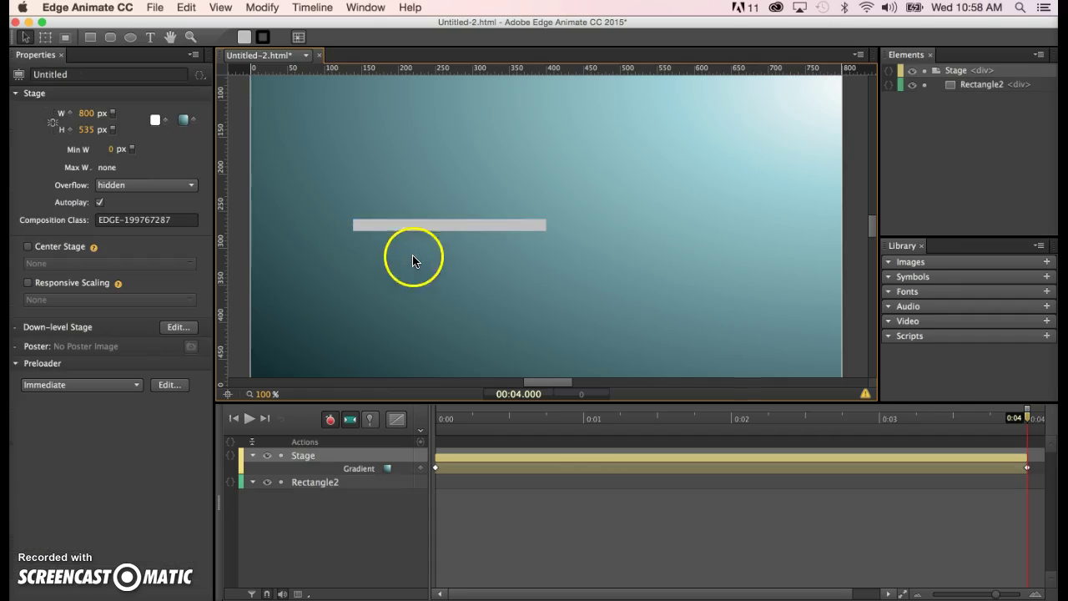
pyautogui.click(416, 224)
pyautogui.moveTo(416, 224); pyautogui.dragTo(388, 235)
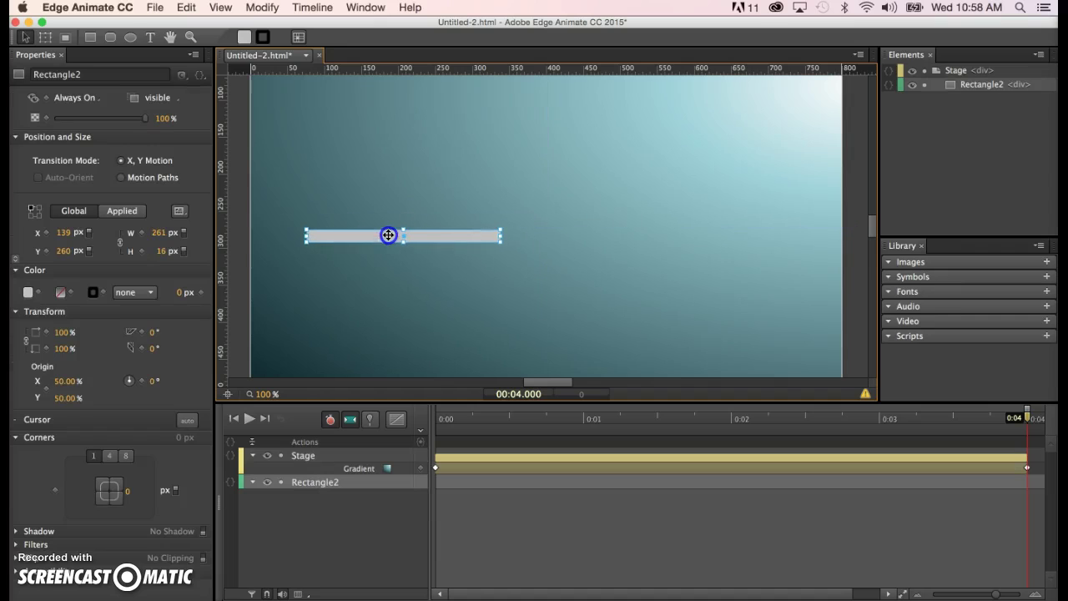
pyautogui.click(357, 206)
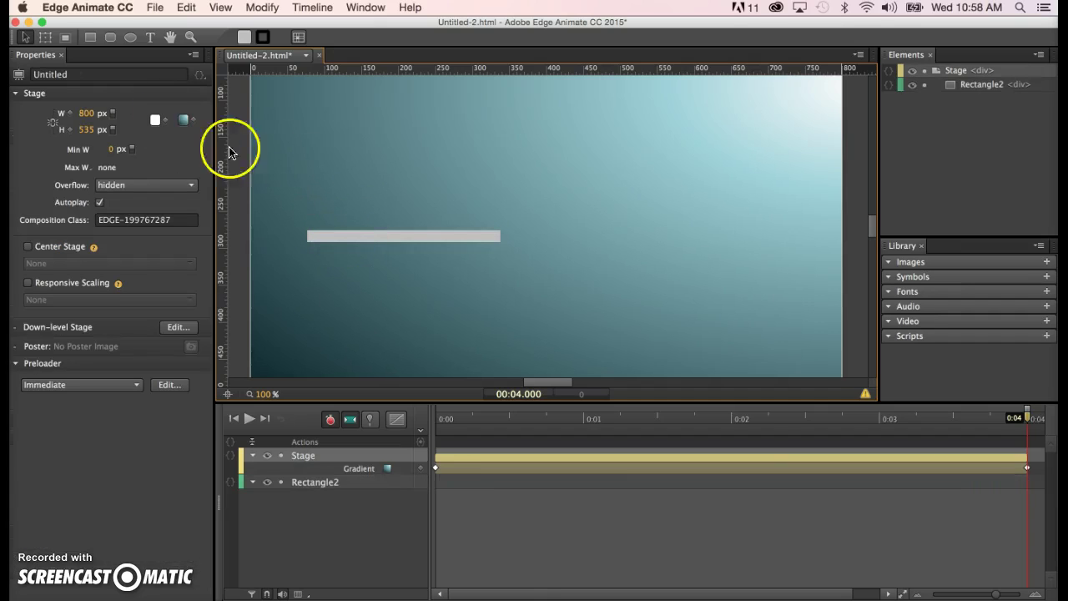
# Draw a thin vertical rectangle about 11 by 61 px across the horizontal bar, near X 138 px, Y 253 px.
pyautogui.click(91, 39)
pyautogui.moveTo(351, 213); pyautogui.dragTo(362, 261)
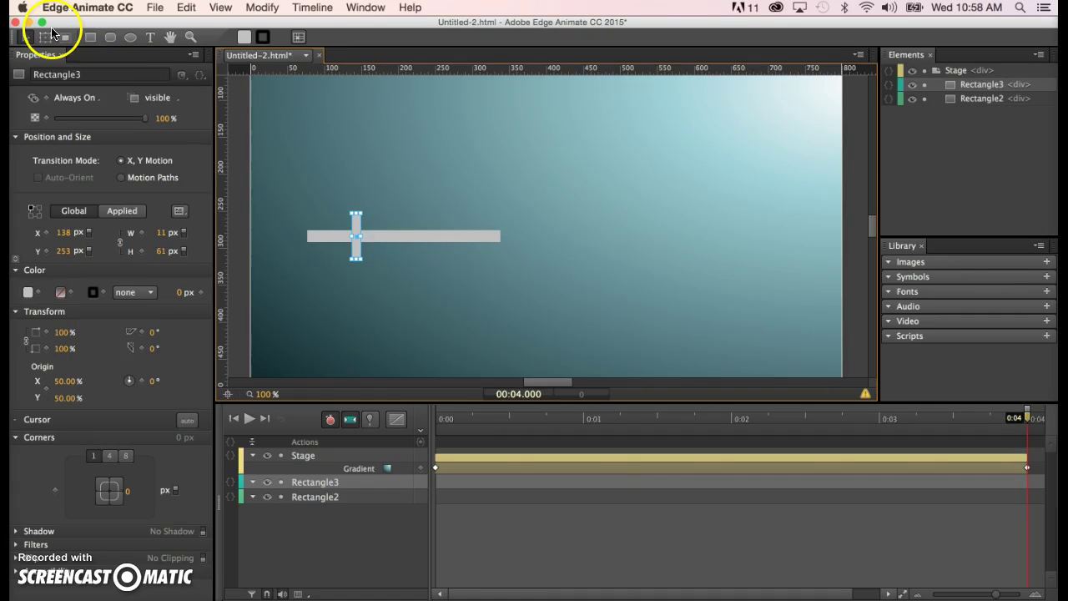
pyautogui.click(26, 38)
pyautogui.click(475, 203)
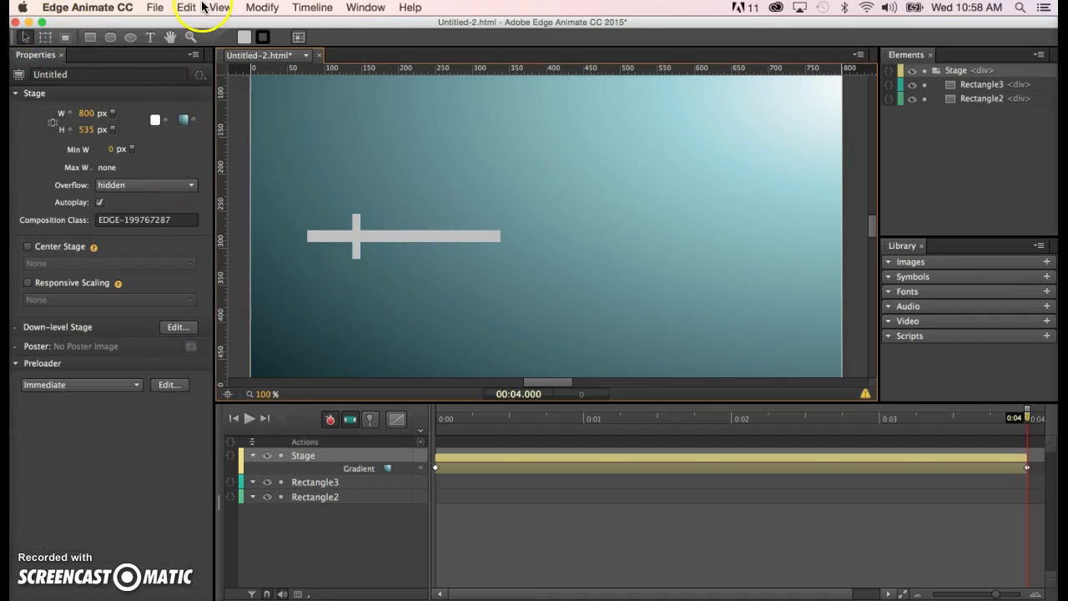
# Round only the upper-right corner of the horizontal bar with a radius of 37 px.
pyautogui.click(190, 36)
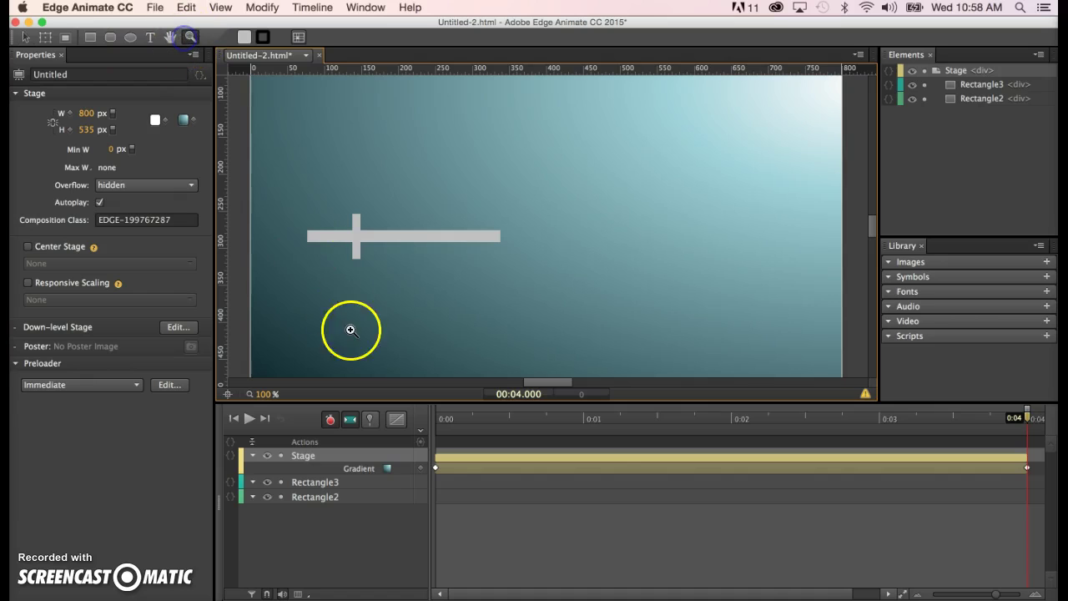
pyautogui.moveTo(434, 226); pyautogui.dragTo(561, 182)
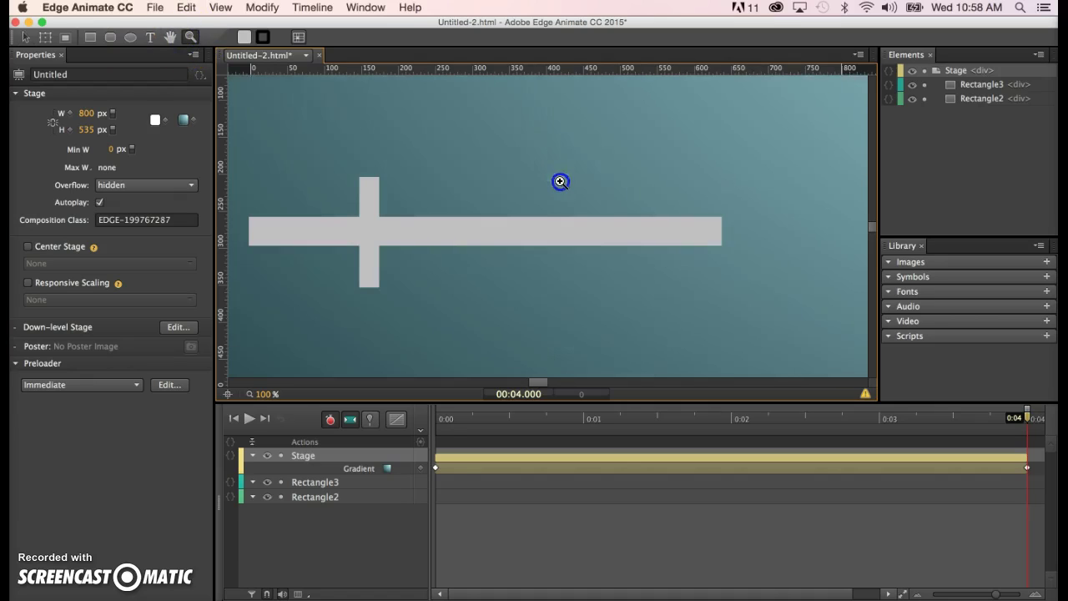
pyautogui.click(25, 37)
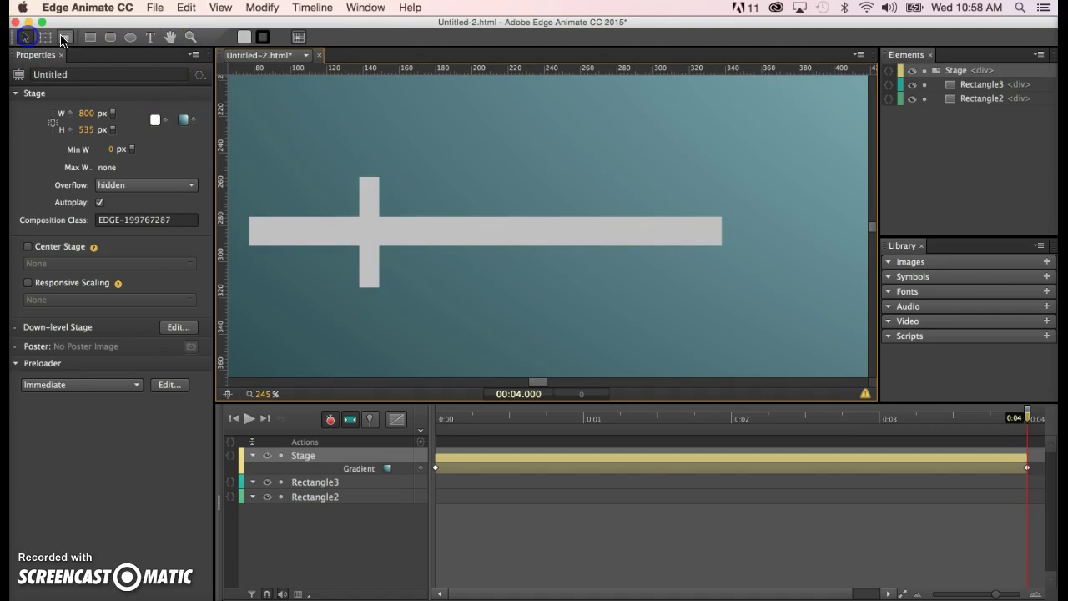
pyautogui.click(547, 238)
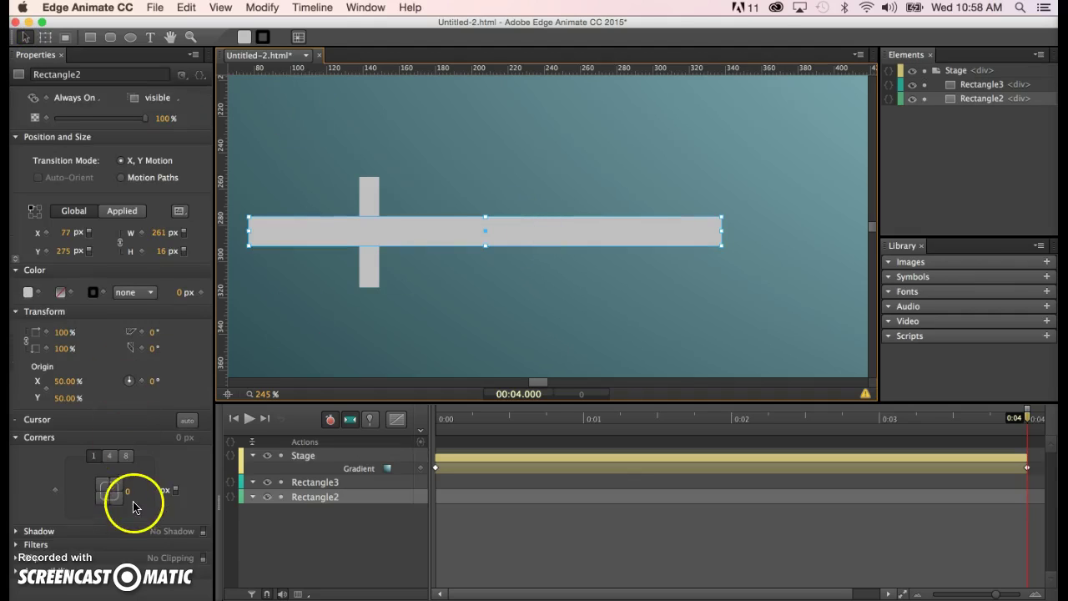
pyautogui.click(109, 456)
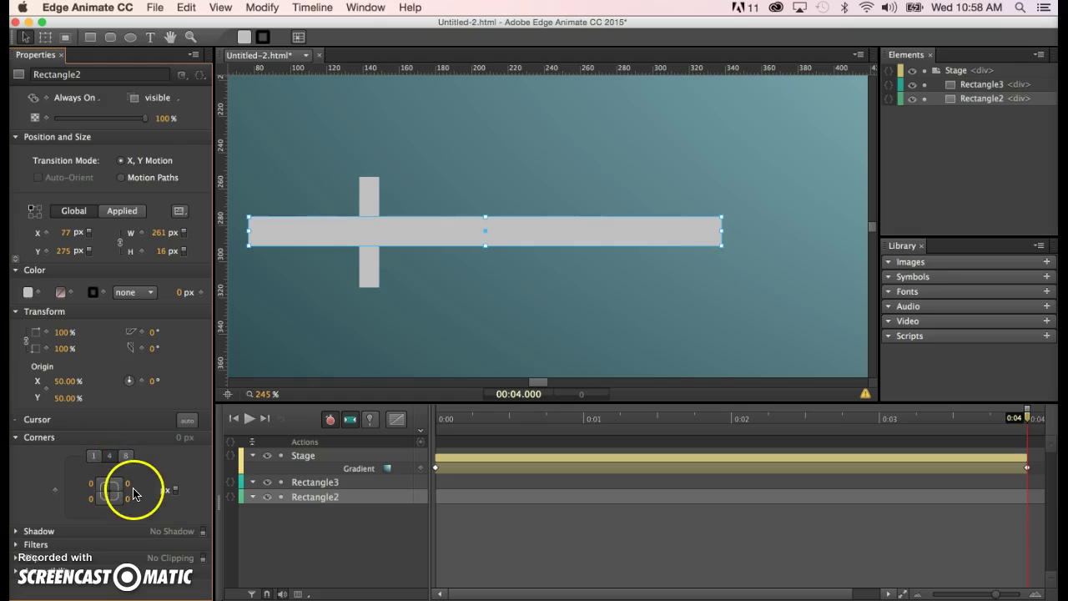
pyautogui.moveTo(130, 486); pyautogui.dragTo(143, 483)
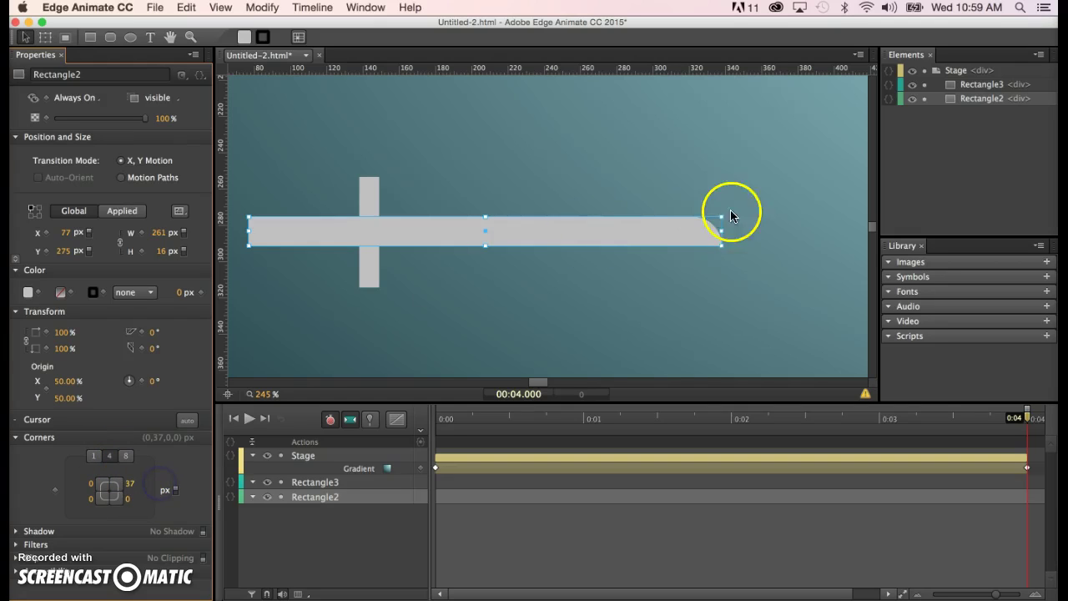
pyautogui.click(434, 182)
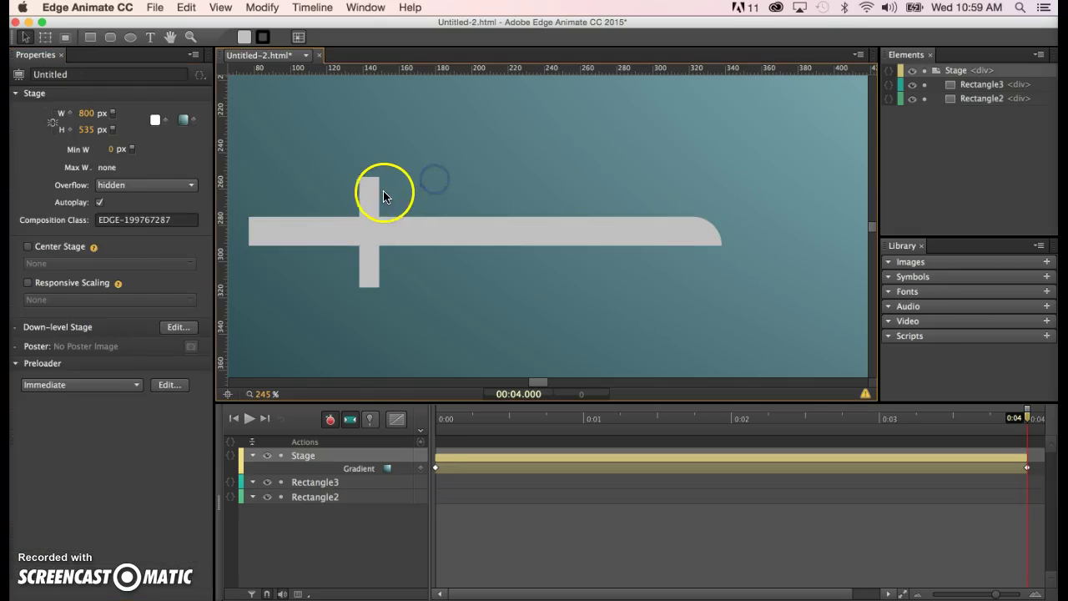
# Nudge the vertical crosspiece slightly to the right along the horizontal bar.
pyautogui.click(369, 190)
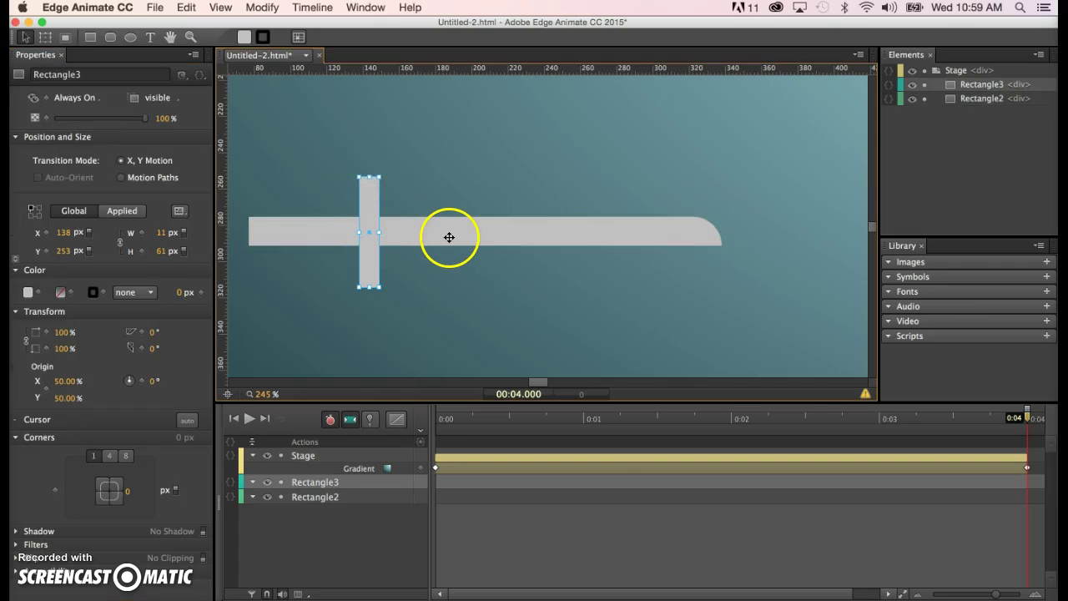
pyautogui.moveTo(370, 195)
pyautogui.mouseDown()
pyautogui.moveTo(406, 150)
pyautogui.moveTo(363, 188)
pyautogui.moveTo(371, 196)
pyautogui.mouseUp()
pyautogui.click(431, 175)
# Align the horizontal bar and the vertical crosspiece by their horizontal centers.
pyautogui.click(322, 238)
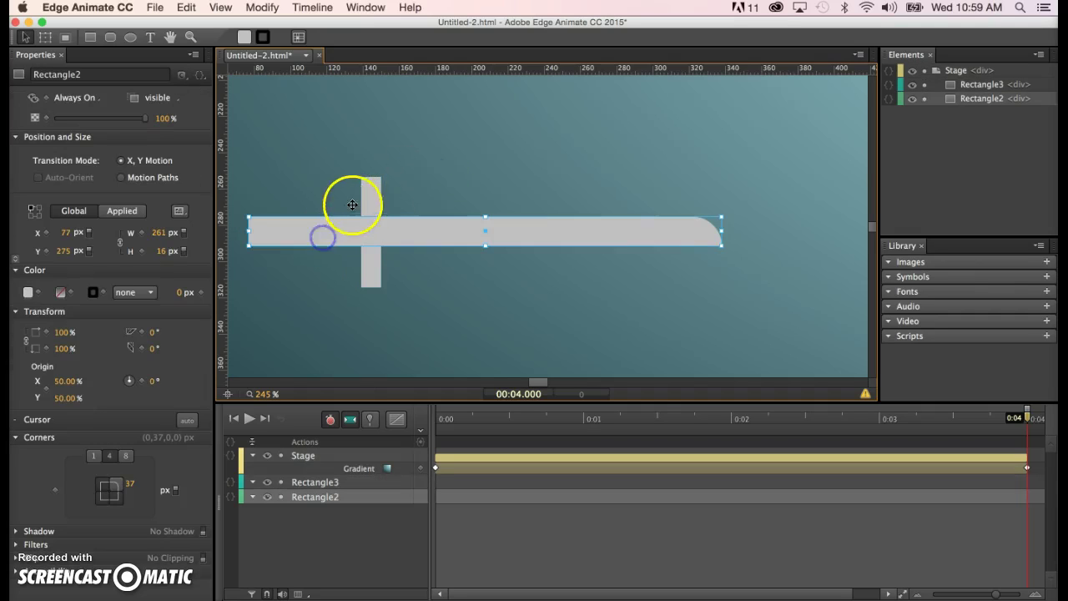
pyautogui.keyDown('shift'); pyautogui.click(368, 193); pyautogui.keyUp('shift')
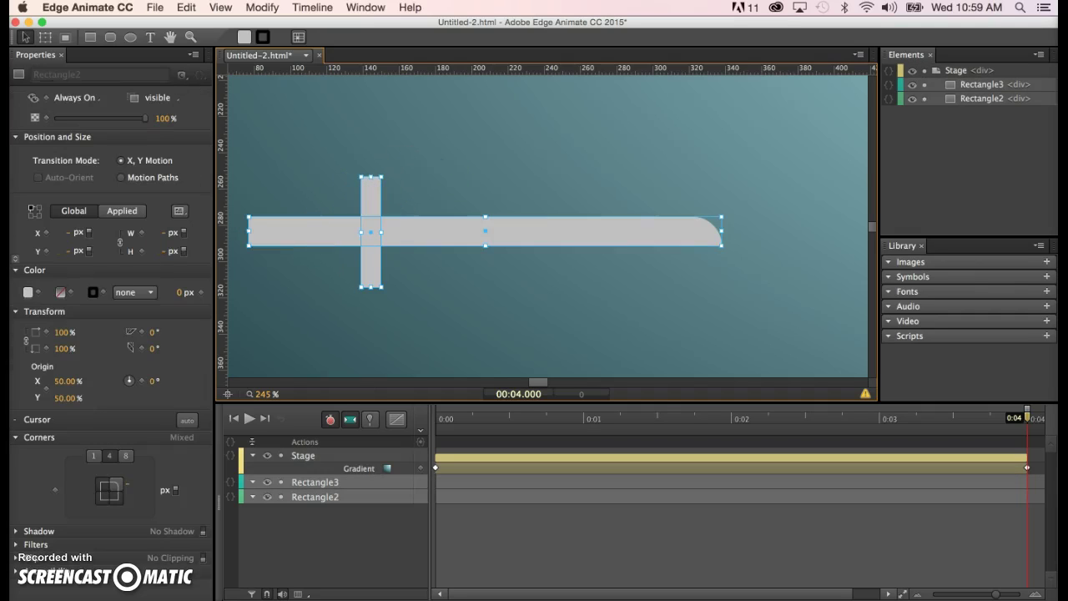
pyautogui.click(262, 9)
pyautogui.click(273, 42)
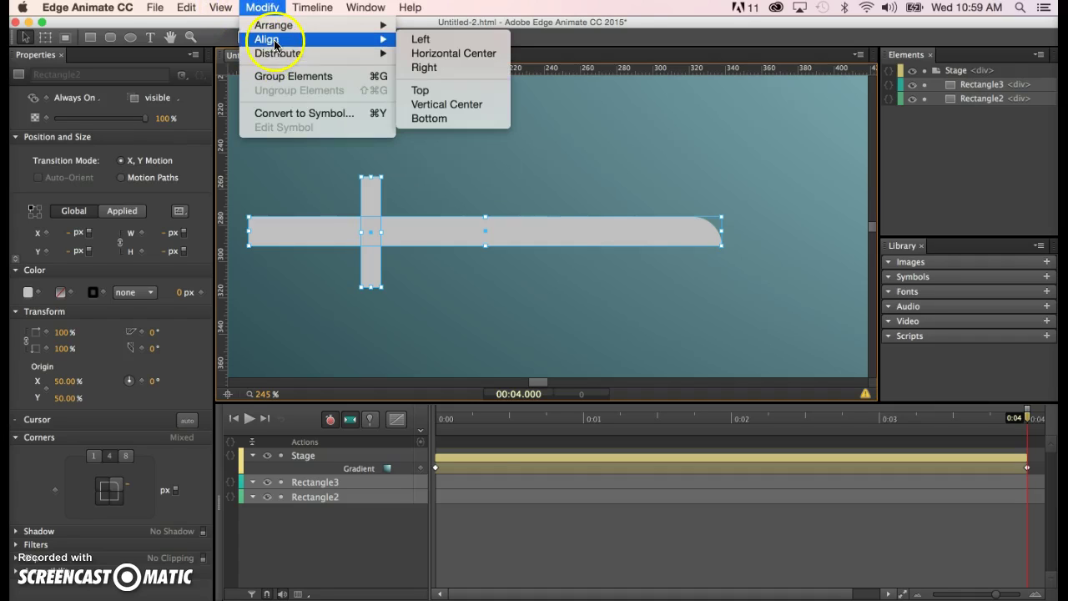
pyautogui.click(431, 55)
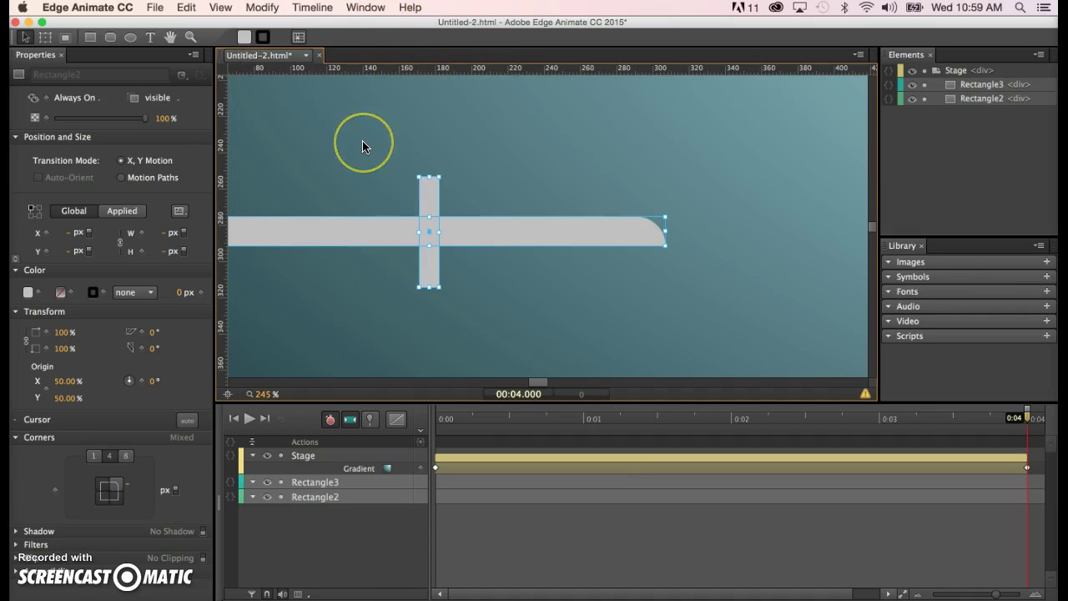
# Move the vertical crosspiece near the square end of the horizontal bar, at about Y 246 px.
pyautogui.hscroll(-5, 362, 146)
pyautogui.scroll(-1, 362, 147)
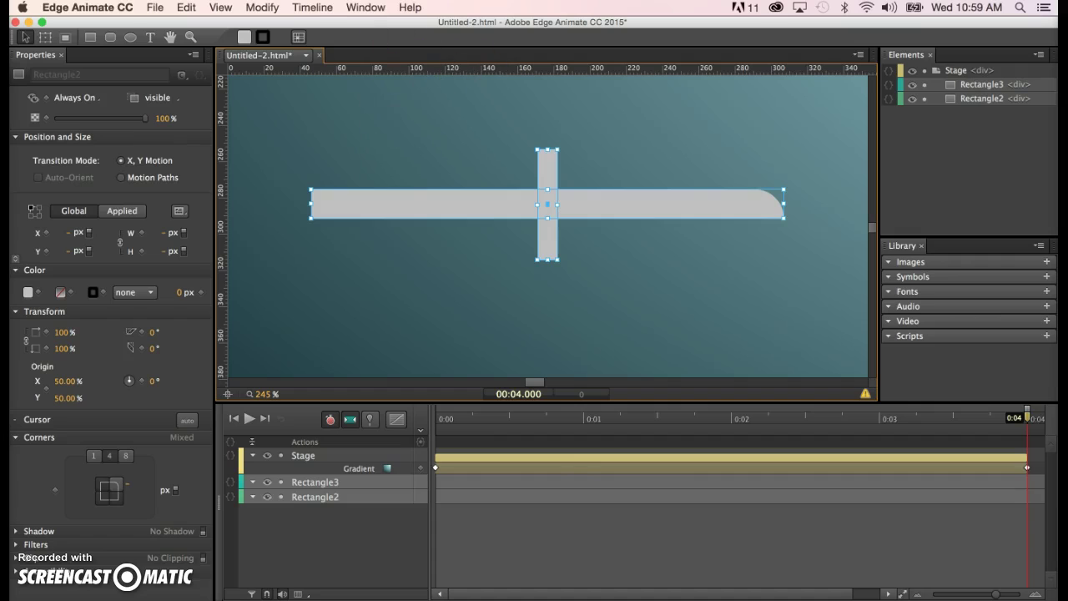
pyautogui.moveTo(403, 147)
pyautogui.mouseDown()
pyautogui.moveTo(502, 166)
pyautogui.moveTo(345, 162)
pyautogui.moveTo(338, 149)
pyautogui.moveTo(385, 150)
pyautogui.mouseUp()
pyautogui.click(412, 146)
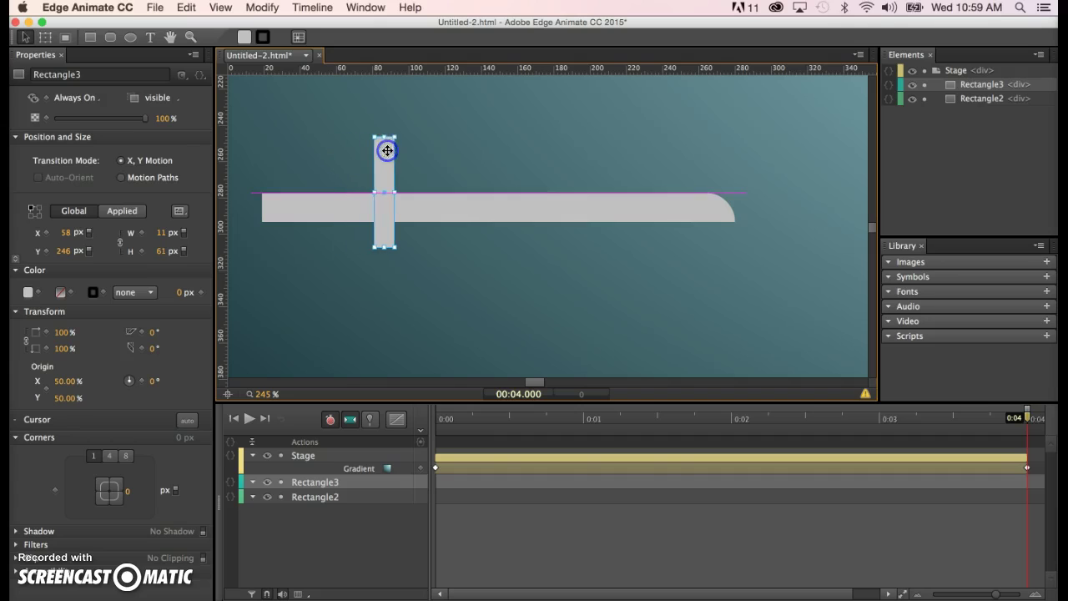
# Align the vertical crosspiece and the horizontal bar by their vertical centers.
pyautogui.keyDown('shift'); pyautogui.click(353, 212); pyautogui.keyUp('shift')
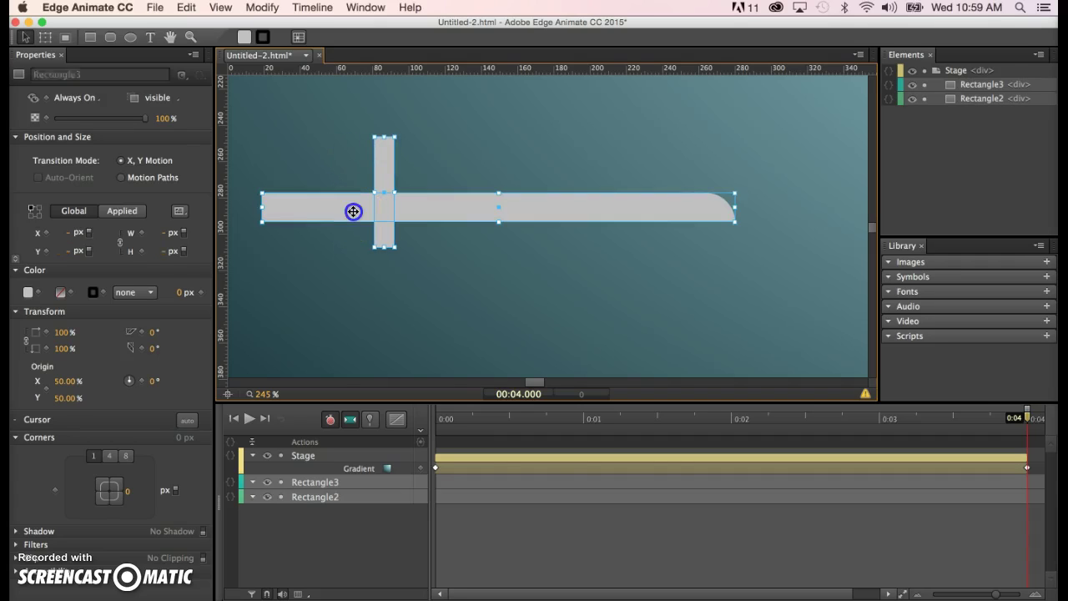
pyautogui.click(265, 7)
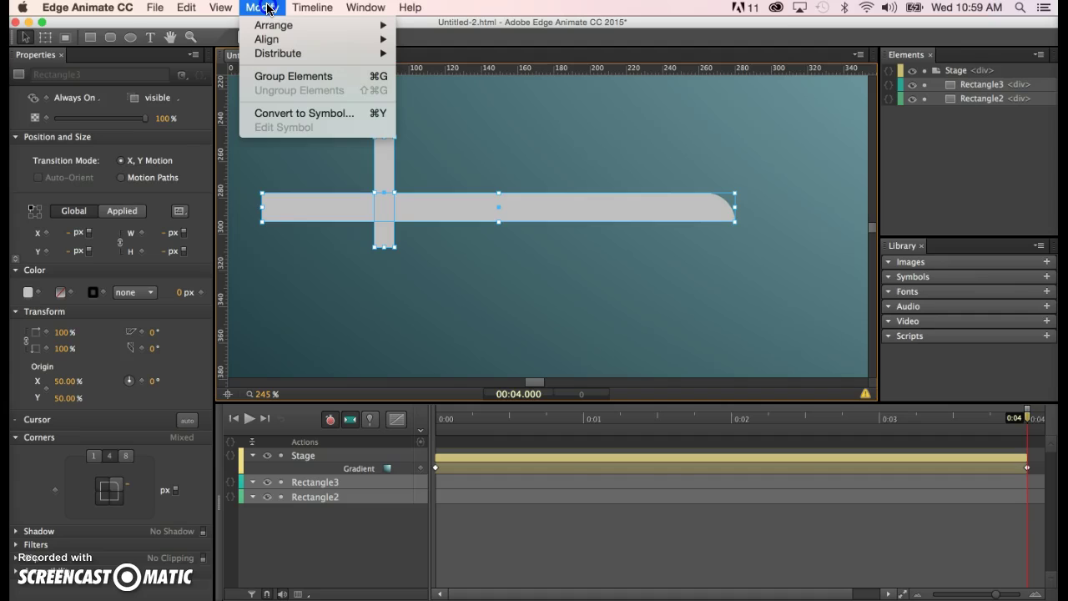
pyautogui.moveTo(274, 40)
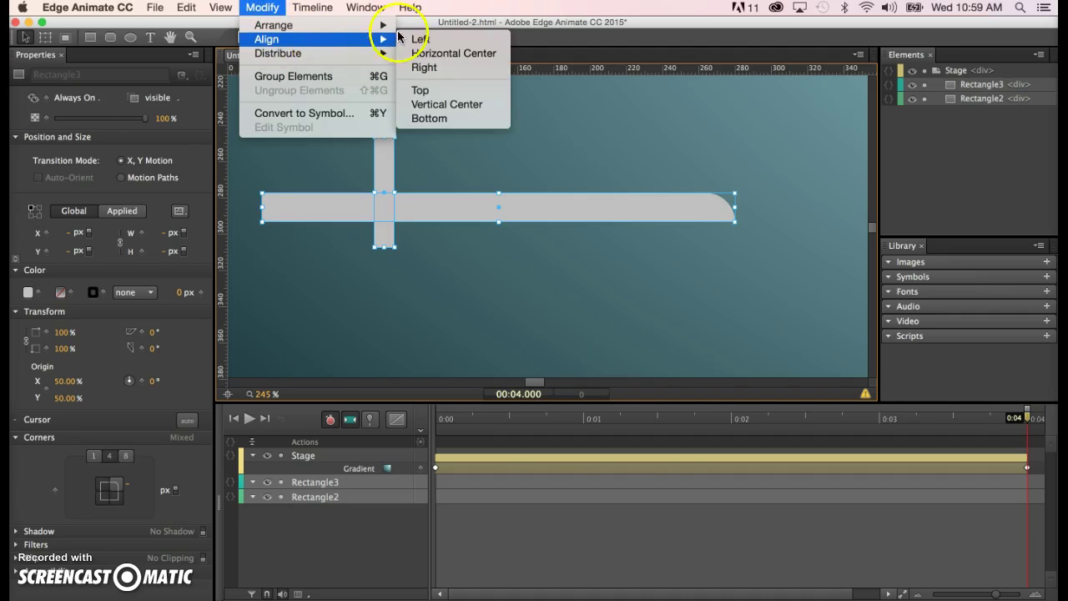
pyautogui.click(454, 105)
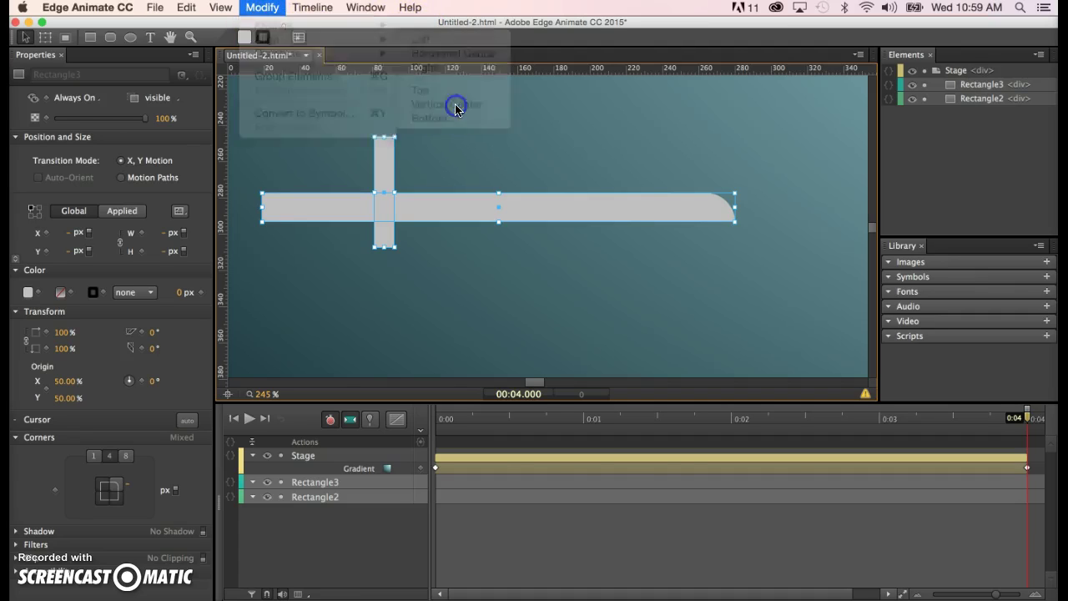
pyautogui.click(499, 142)
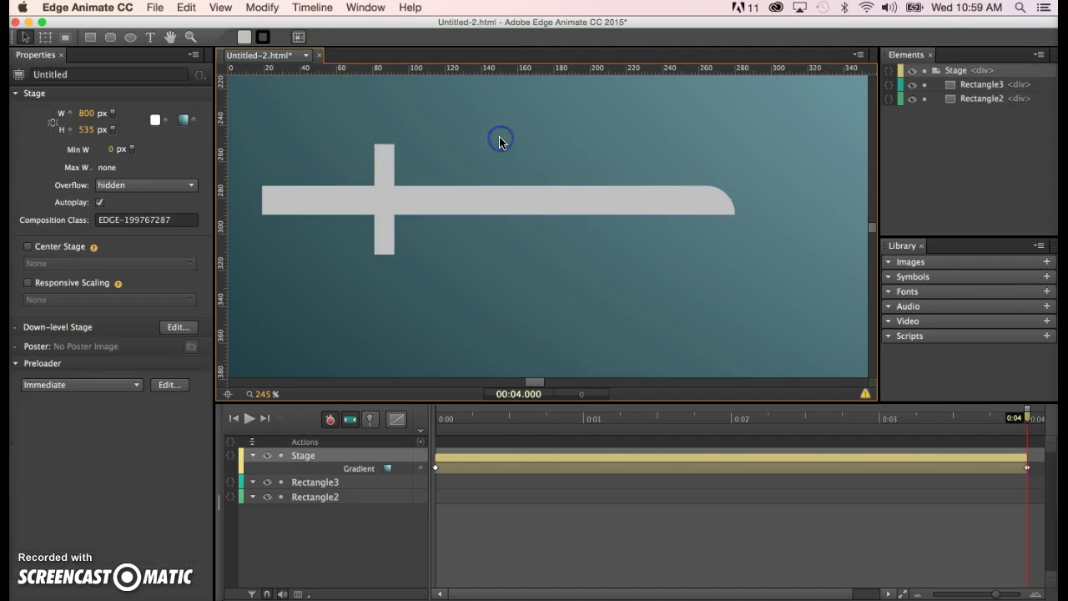
# Group the horizontal bar and the vertical crosspiece into one element.
pyautogui.click(348, 203)
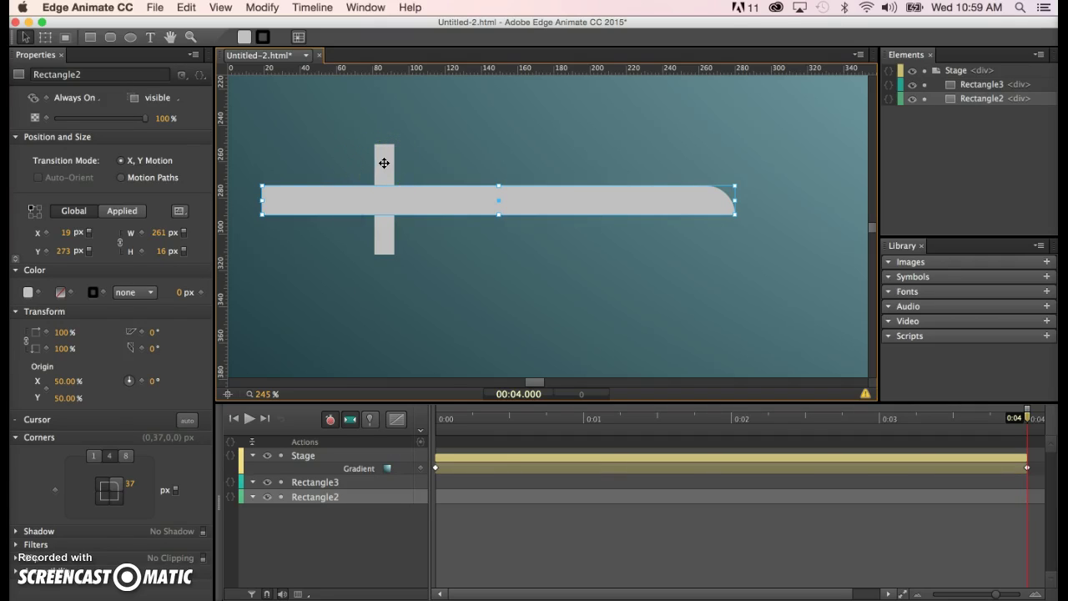
pyautogui.keyDown('shift'); pyautogui.click(384, 163); pyautogui.keyUp('shift')
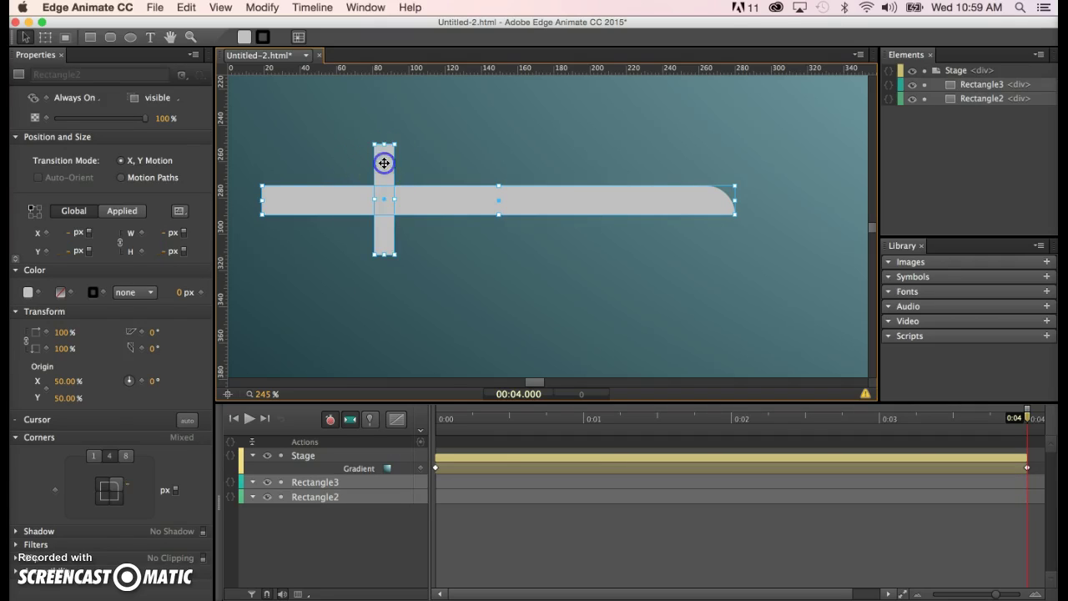
pyautogui.rightClick(443, 200)
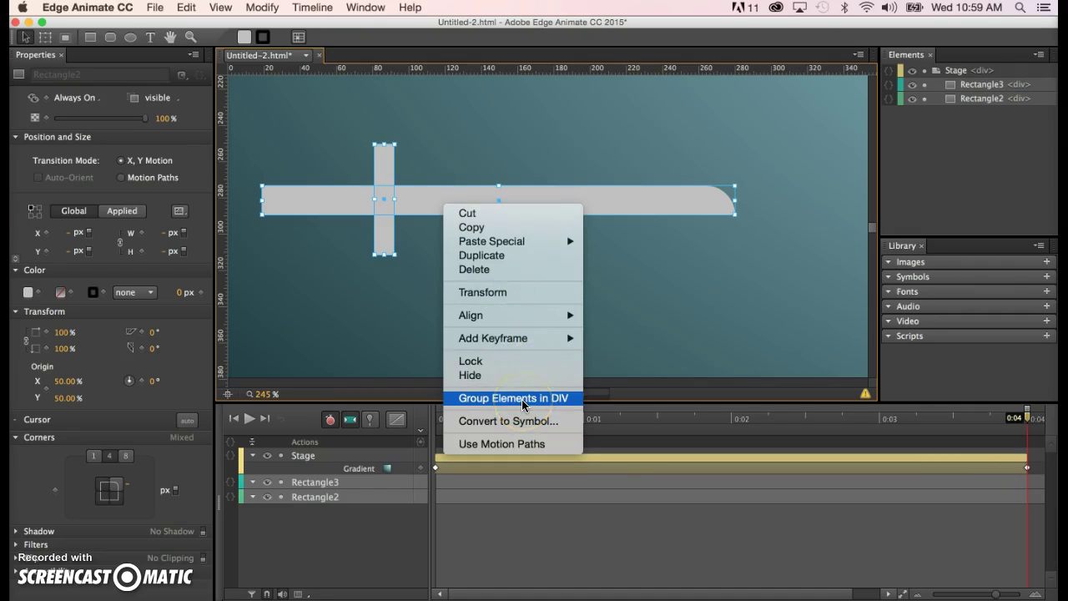
pyautogui.click(382, 47)
pyautogui.click(262, 8)
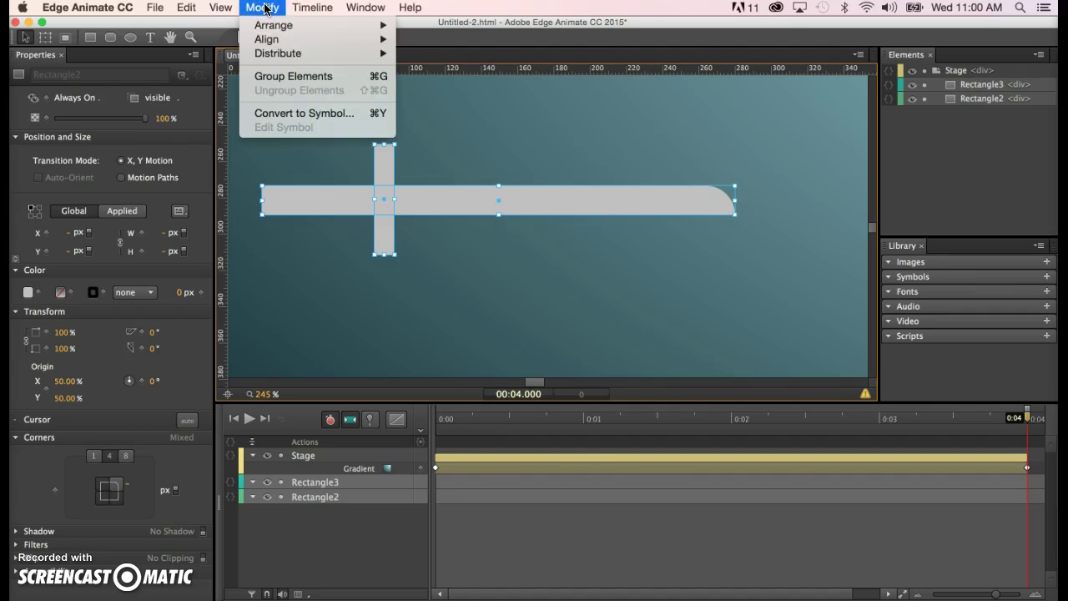
pyautogui.click(292, 76)
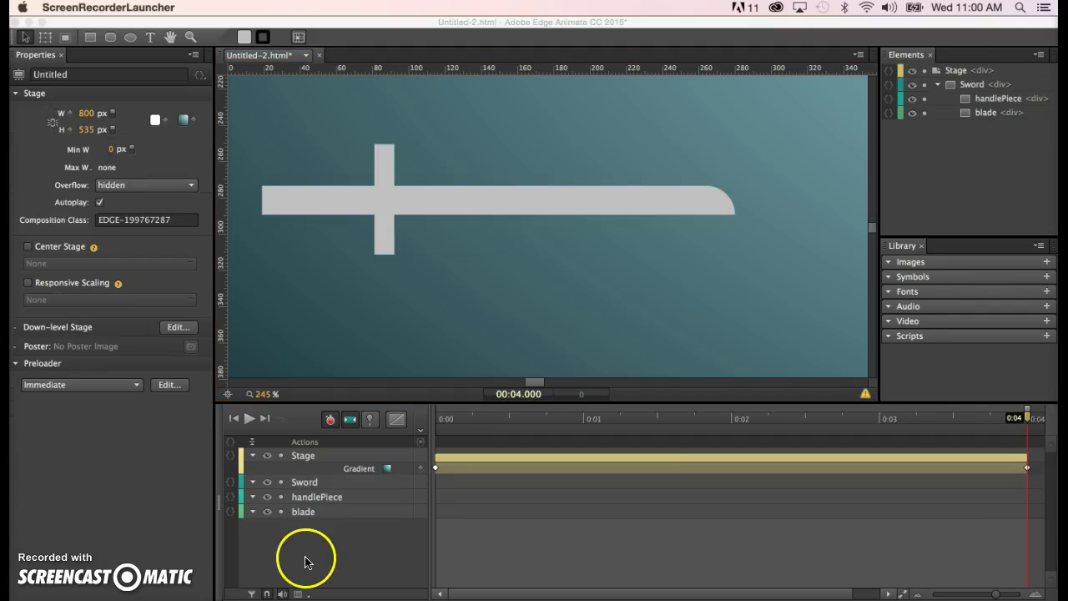
# Inspect the blade, handlePiece and Sword elements in turn and check the Sword group's nesting by collapsing and expanding it.
pyautogui.click(304, 511)
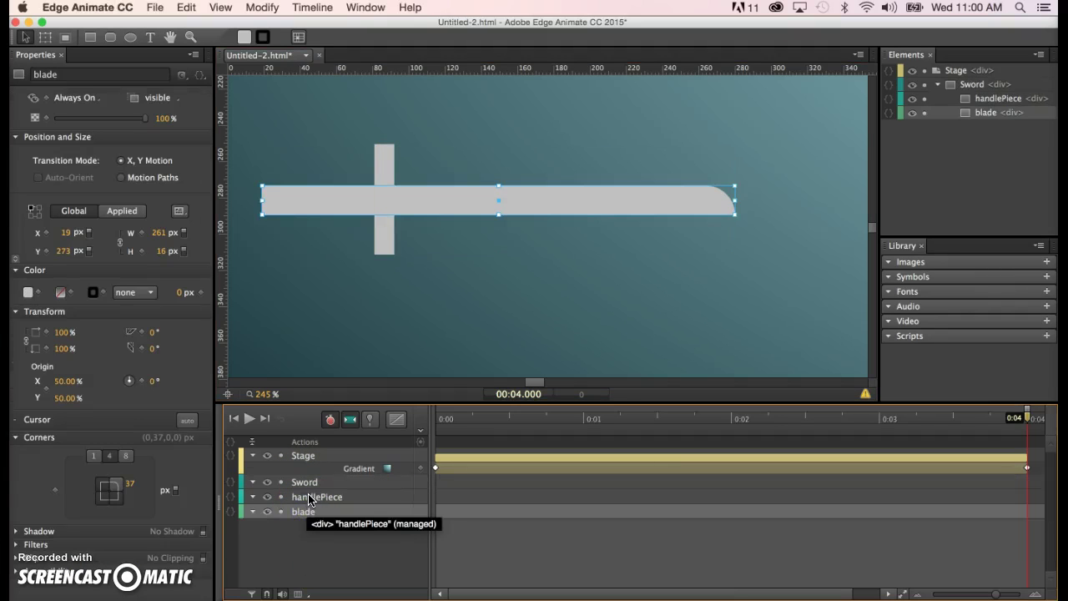
pyautogui.click(309, 498)
pyautogui.click(303, 482)
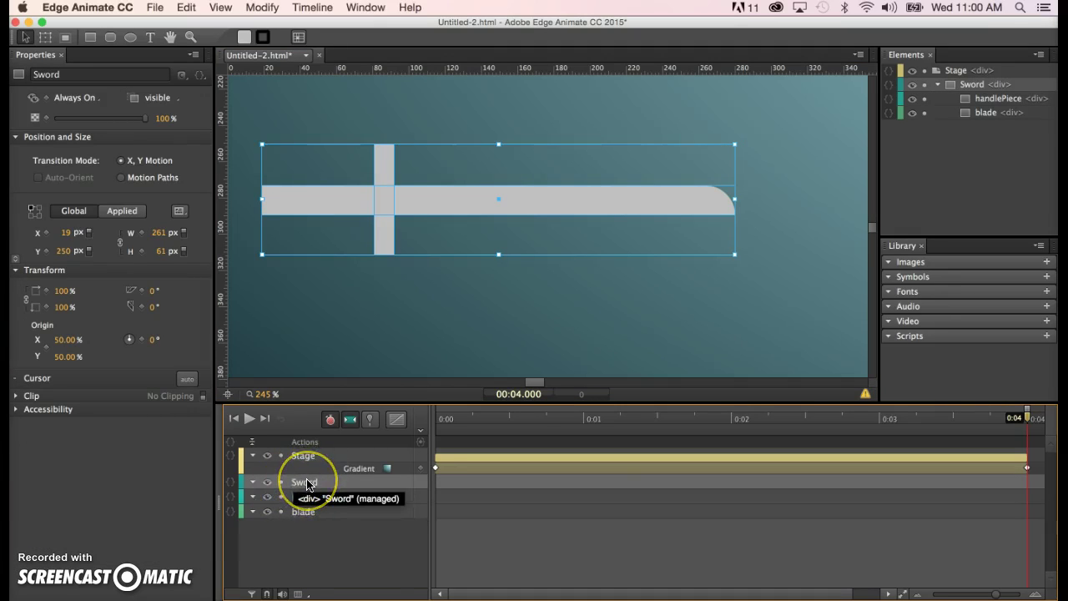
pyautogui.click(939, 85)
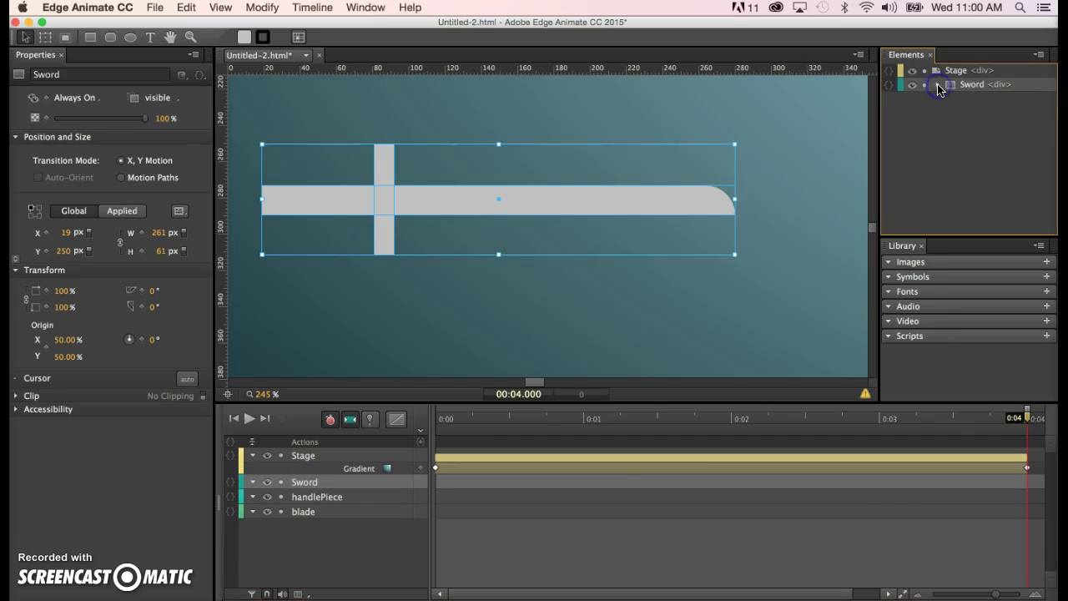
pyautogui.click(939, 85)
pyautogui.click(938, 85)
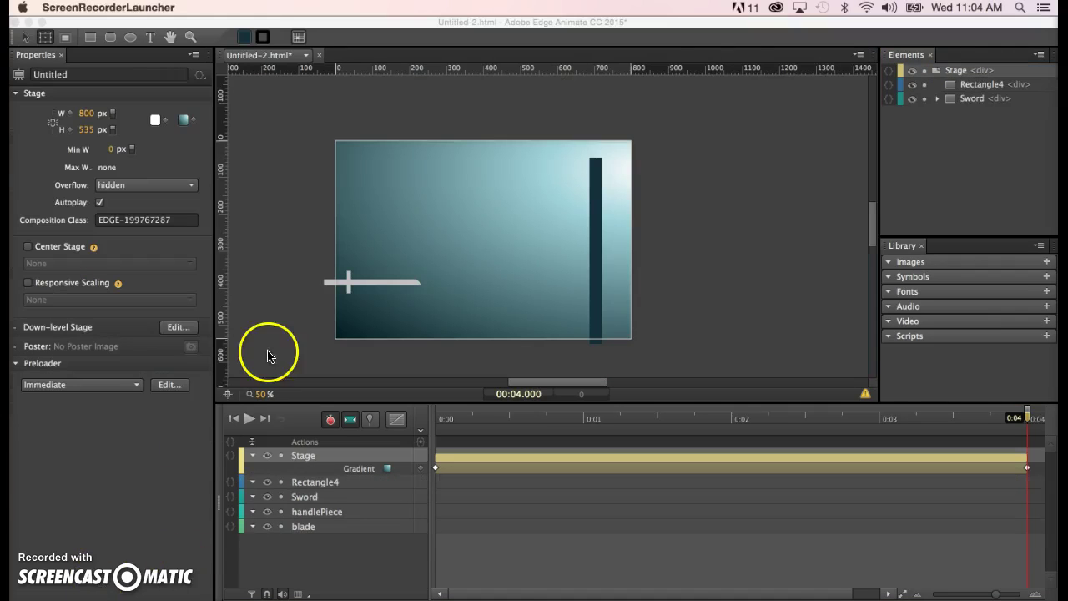
# Rotate the Sword group 180° about its center with the Transform tool.
pyautogui.click(278, 308)
pyautogui.click(379, 283)
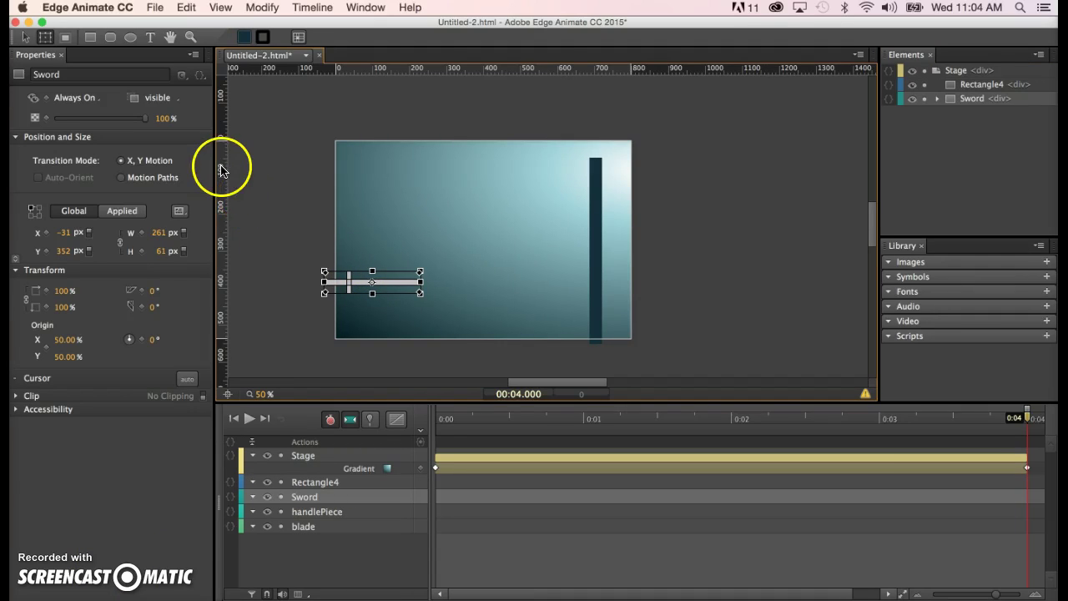
pyautogui.click(45, 36)
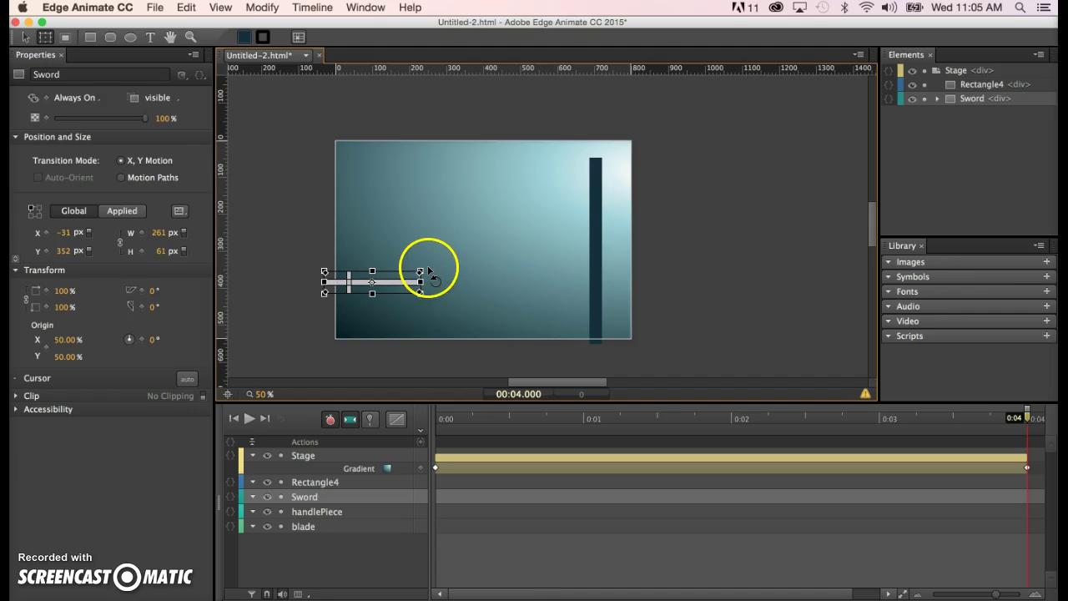
pyautogui.moveTo(428, 268); pyautogui.dragTo(385, 335)
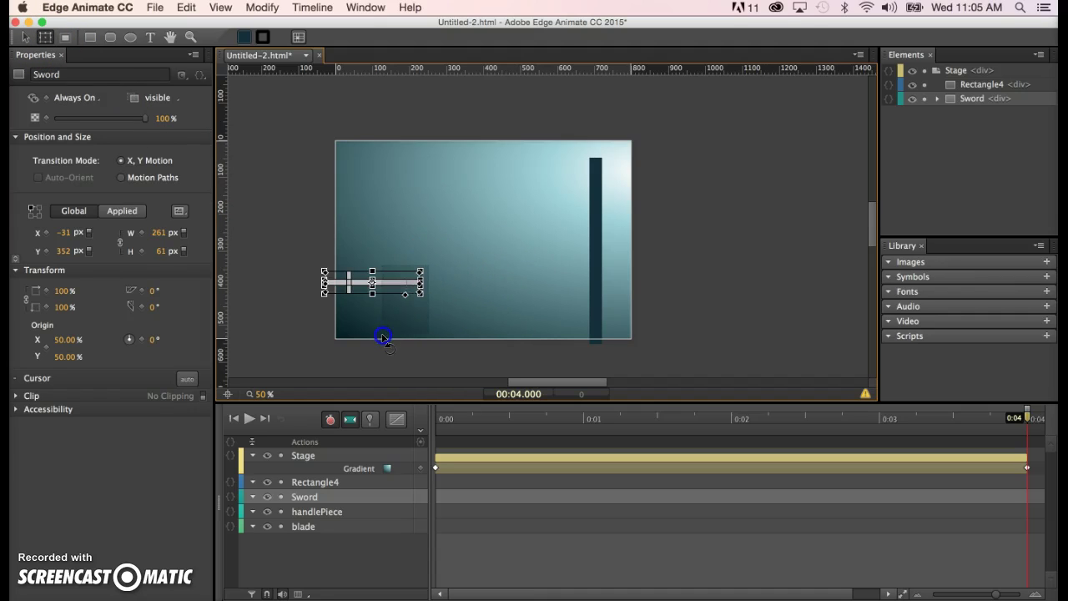
pyautogui.click(425, 286)
pyautogui.click(410, 284)
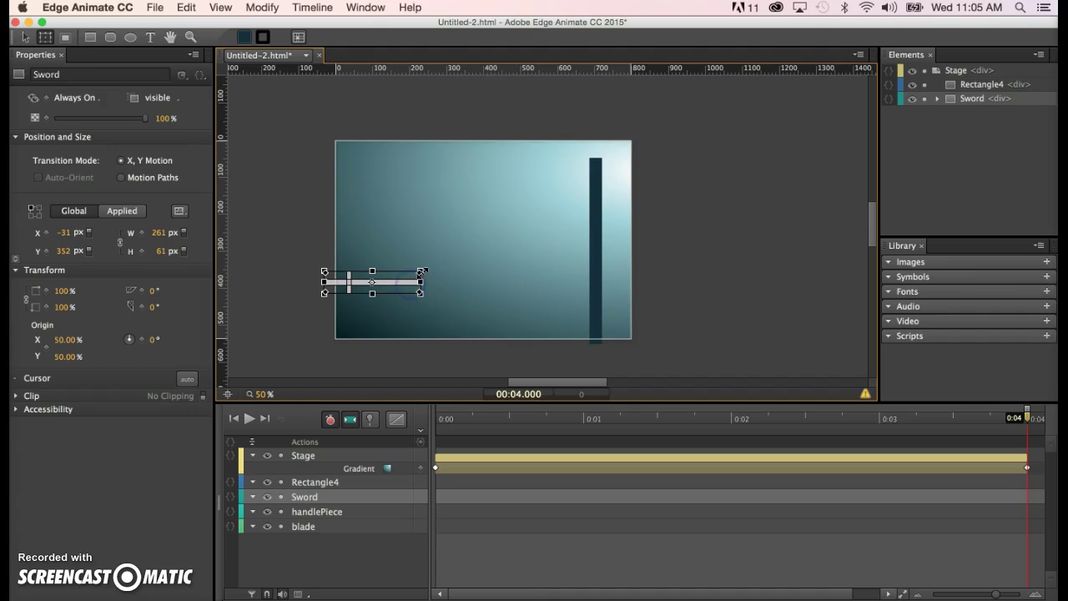
pyautogui.moveTo(428, 270); pyautogui.dragTo(287, 306)
pyautogui.click(429, 381)
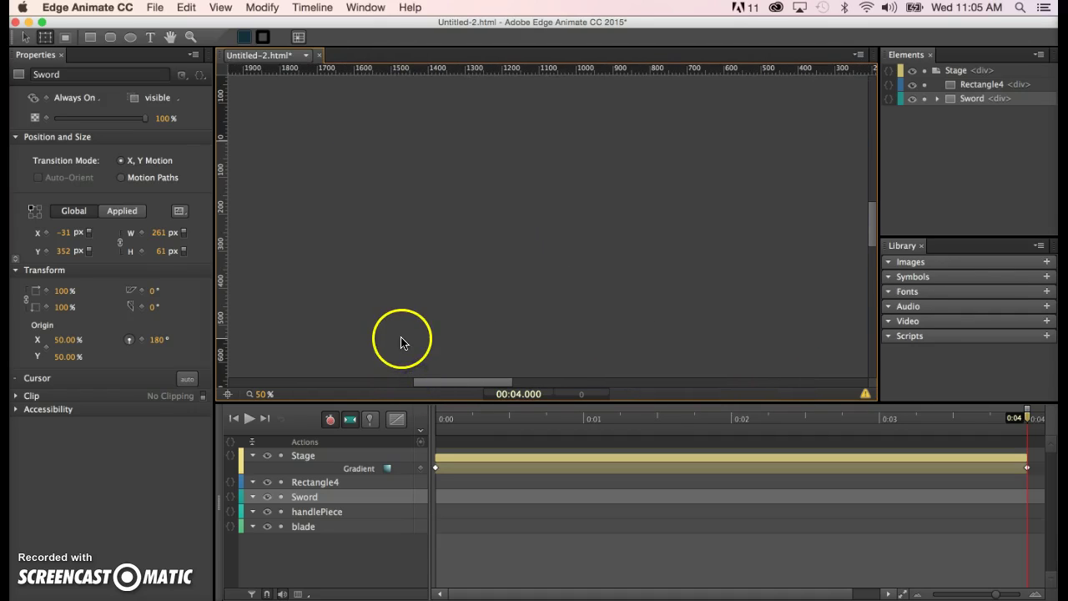
pyautogui.moveTo(500, 382); pyautogui.dragTo(570, 382)
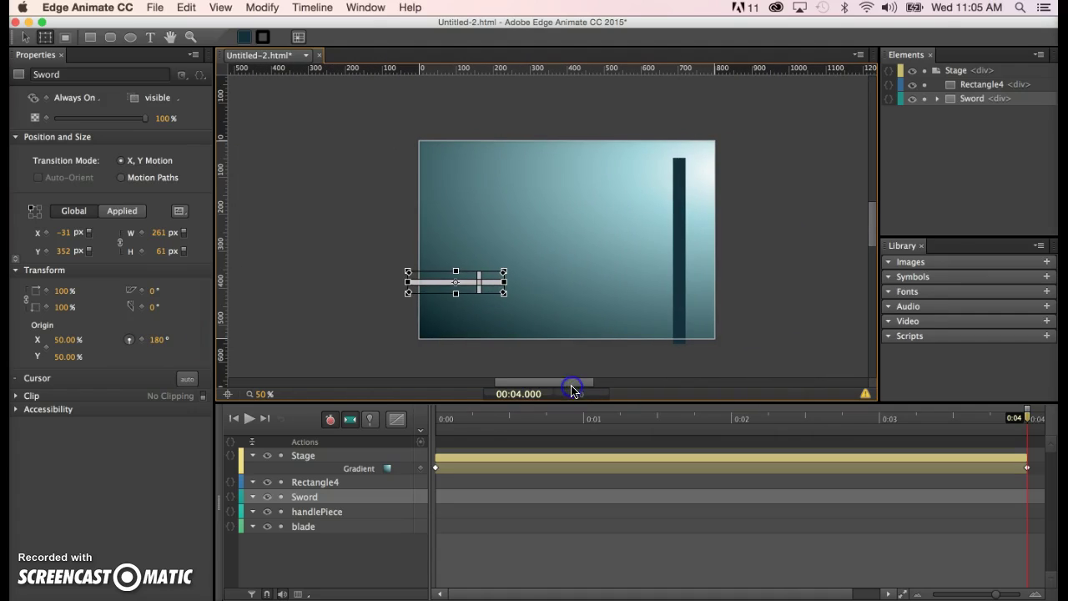
pyautogui.click(333, 239)
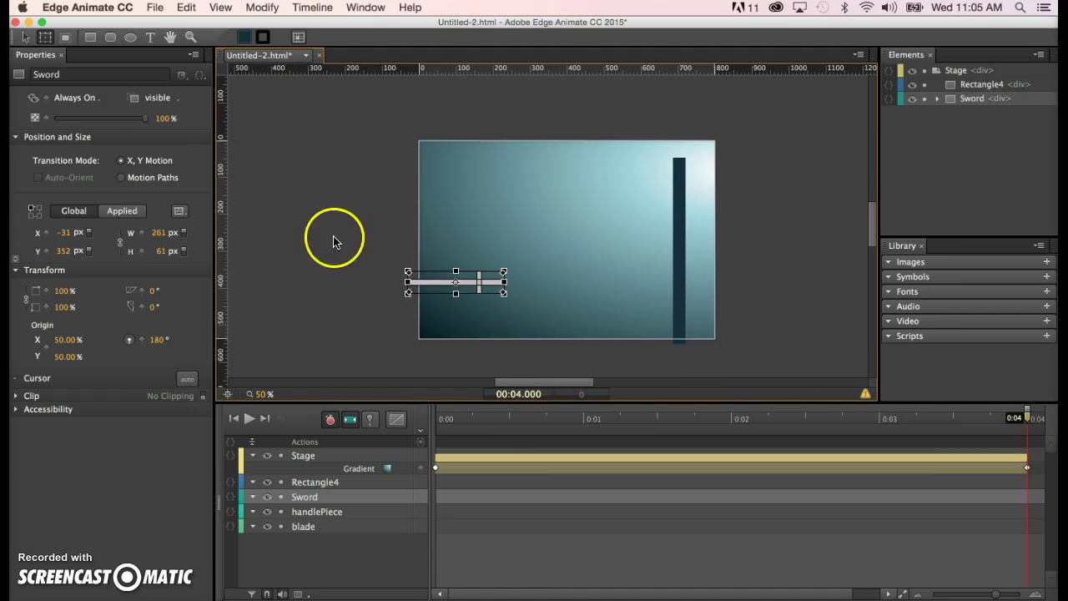
# Add X and Y position keyframes for the Sword group at 1 second on the timeline.
pyautogui.click(453, 282)
pyautogui.moveTo(1029, 420); pyautogui.dragTo(593, 450)
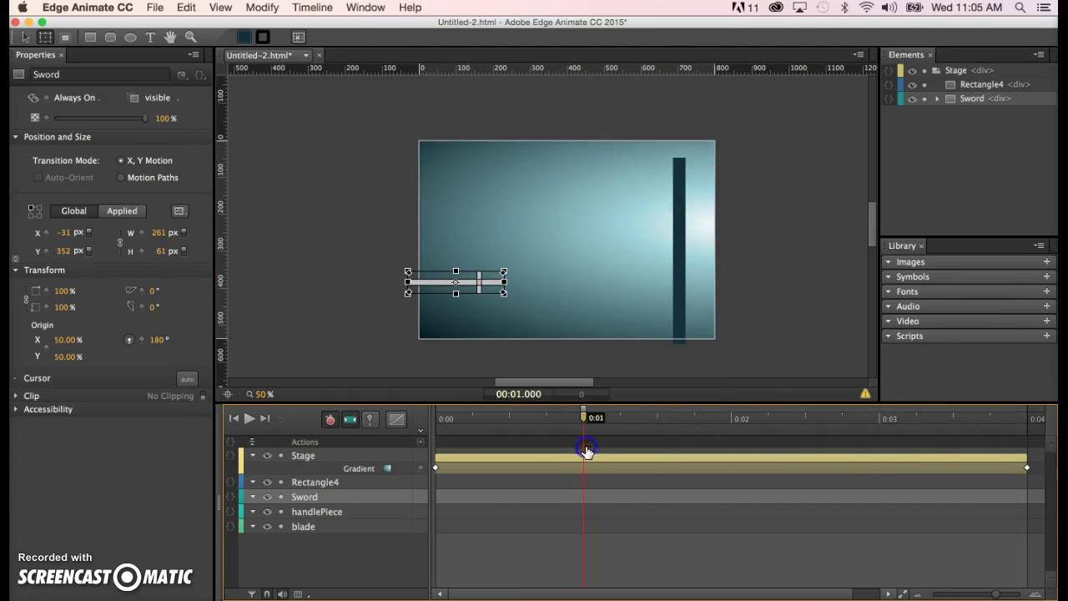
pyautogui.click(46, 237)
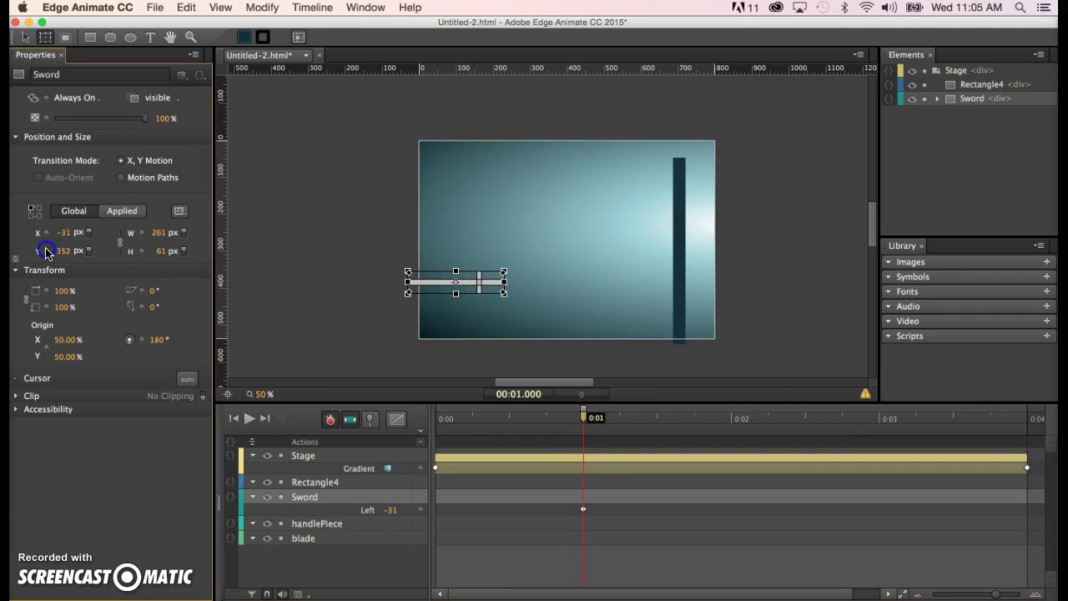
pyautogui.click(45, 251)
pyautogui.click(424, 281)
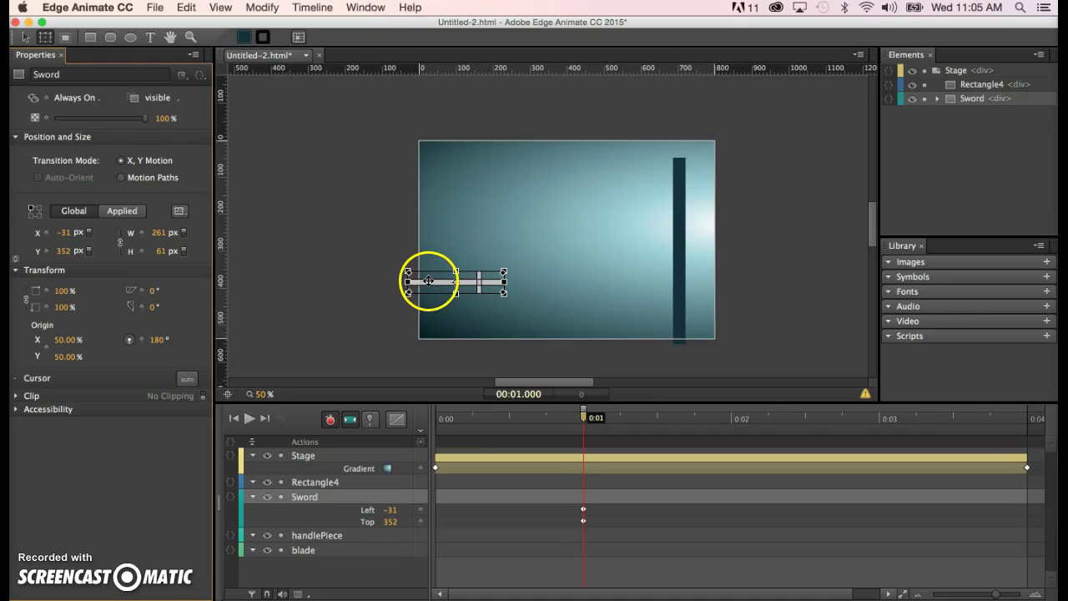
pyautogui.moveTo(428, 281); pyautogui.dragTo(663, 232)
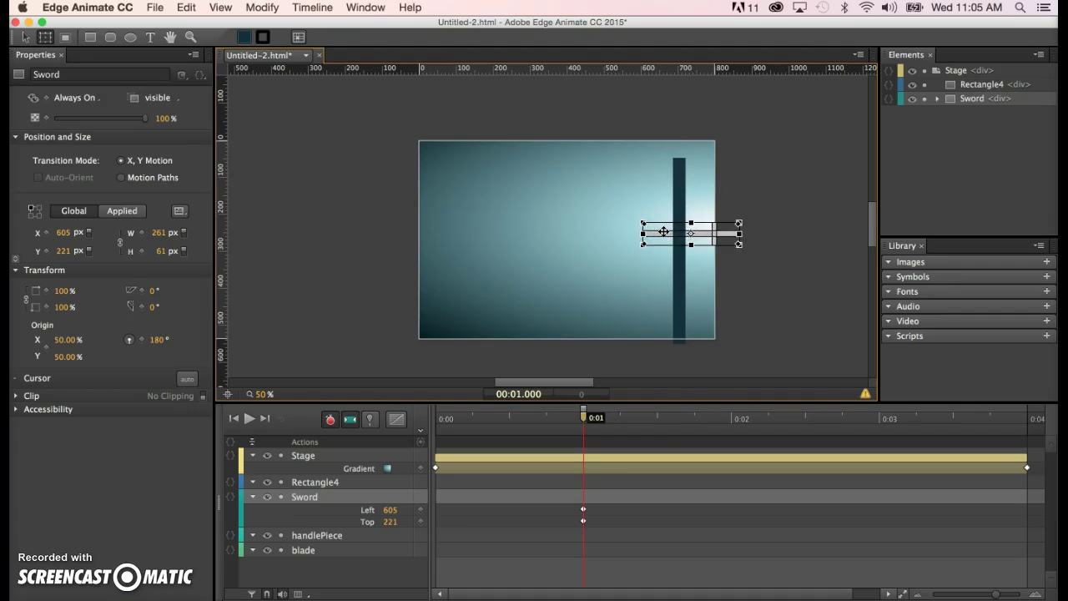
pyautogui.press('cmd+z')
# At 2 seconds, move the Sword group across the dark vertical bar to about X 611 px, Y 228 px.
pyautogui.moveTo(587, 415); pyautogui.dragTo(732, 457)
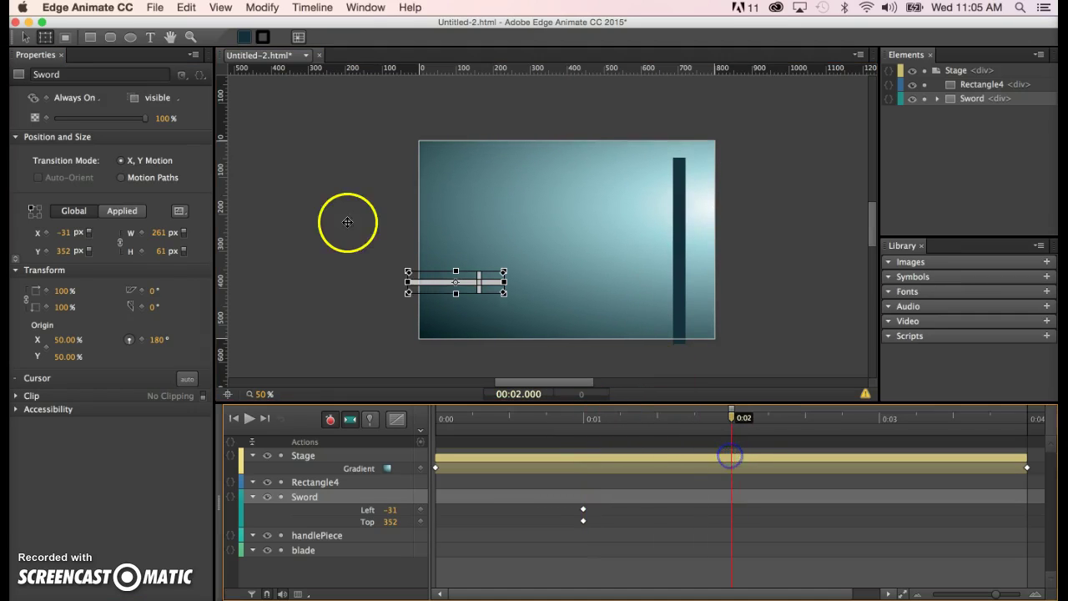
pyautogui.moveTo(439, 287); pyautogui.dragTo(669, 237)
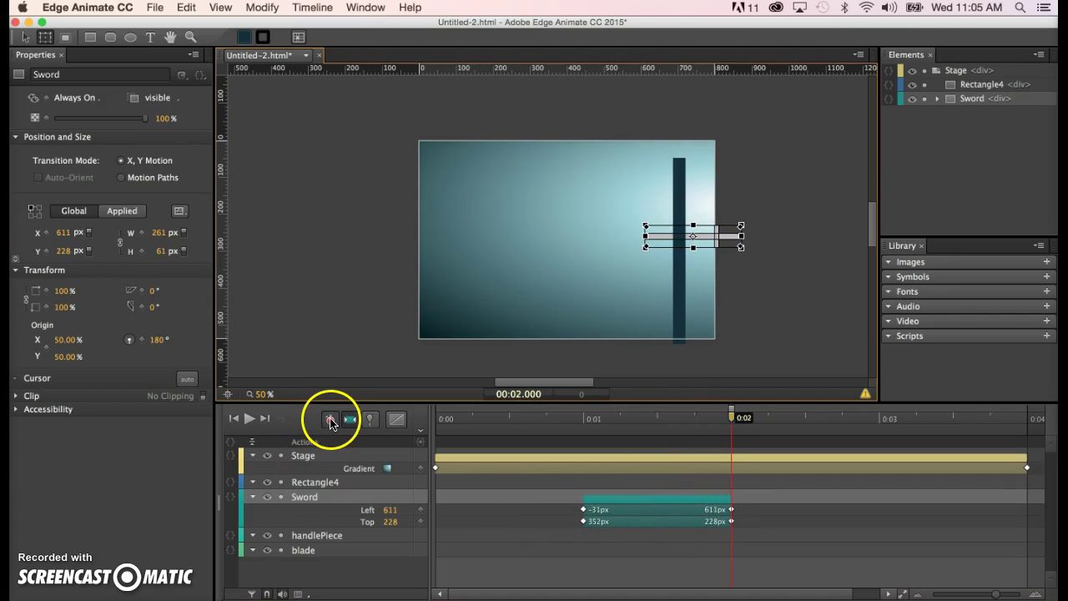
# Animate the Sword group's rotation from a 180° keyframe at 1 second to about 359° at 2 seconds.
pyautogui.moveTo(733, 420); pyautogui.dragTo(571, 424)
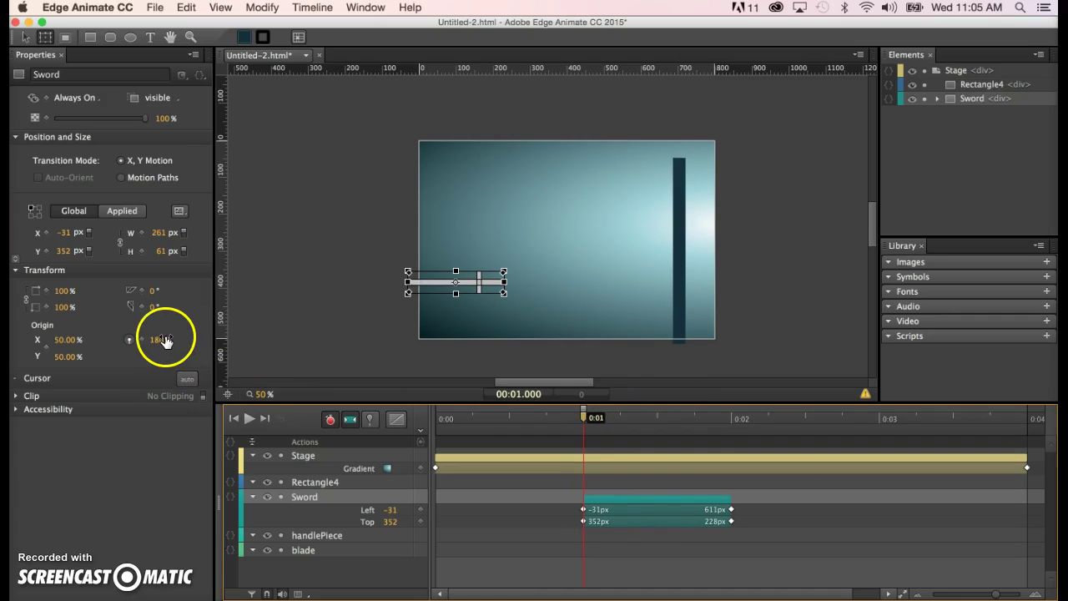
pyautogui.click(130, 340)
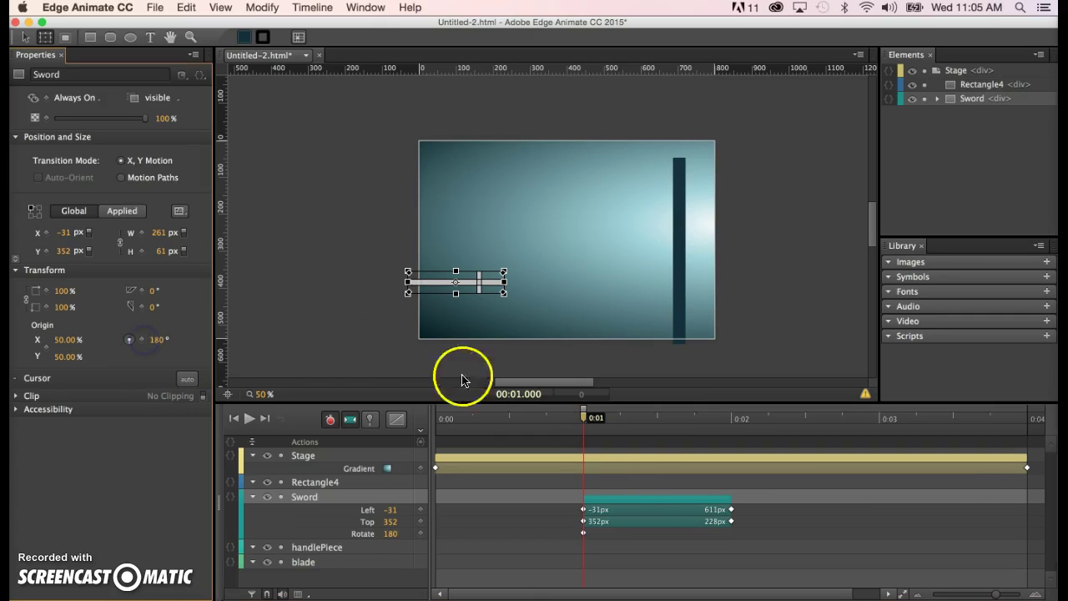
pyautogui.moveTo(584, 417); pyautogui.dragTo(730, 440)
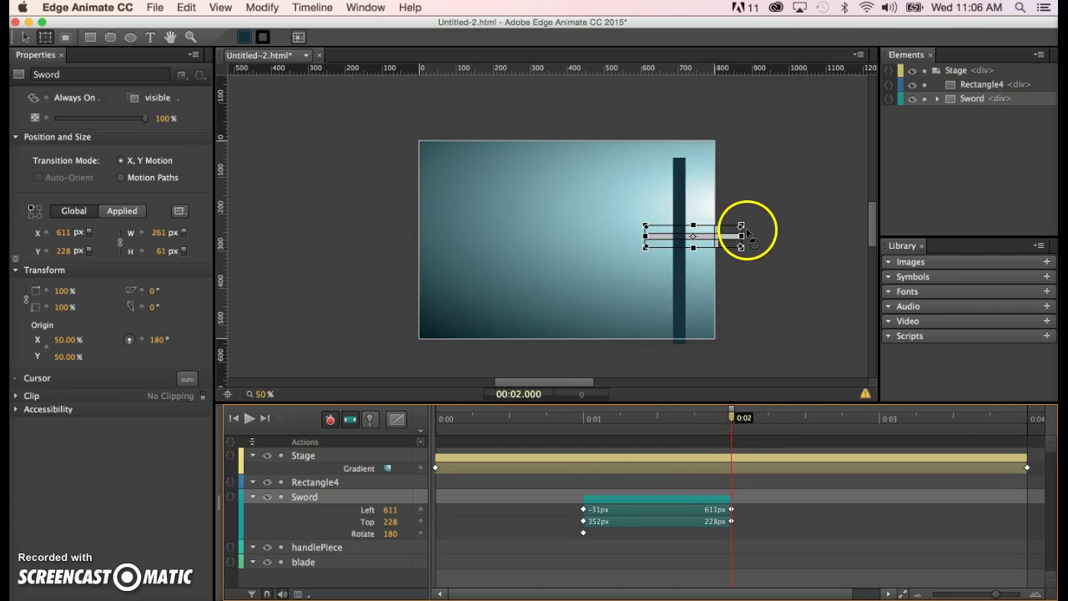
pyautogui.moveTo(745, 236); pyautogui.dragTo(592, 248)
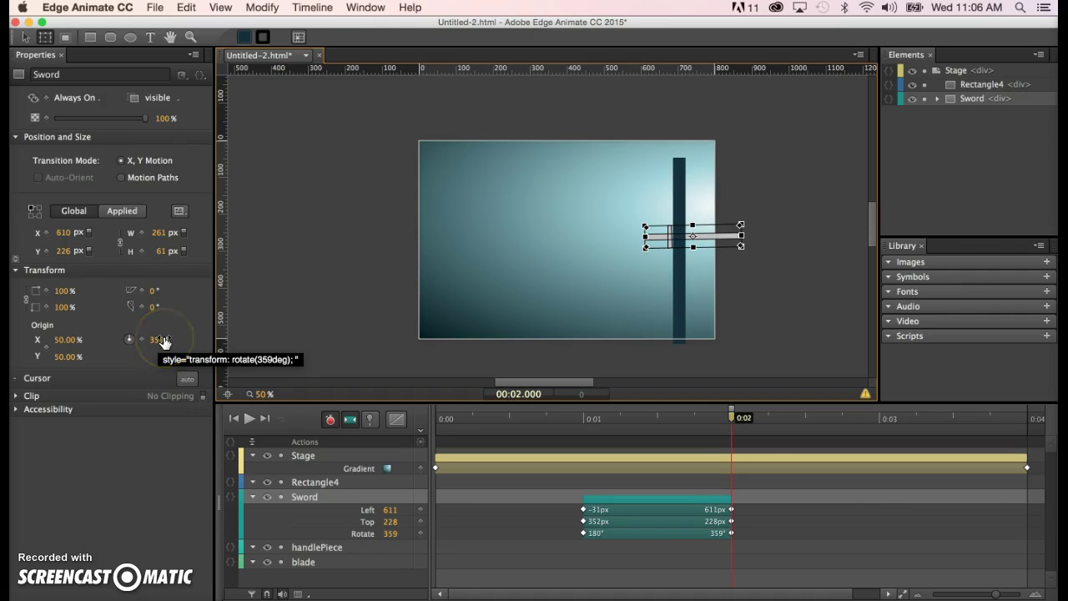
# Play back the sword animation and select the Sword group's Left position keyframes.
pyautogui.press('space')
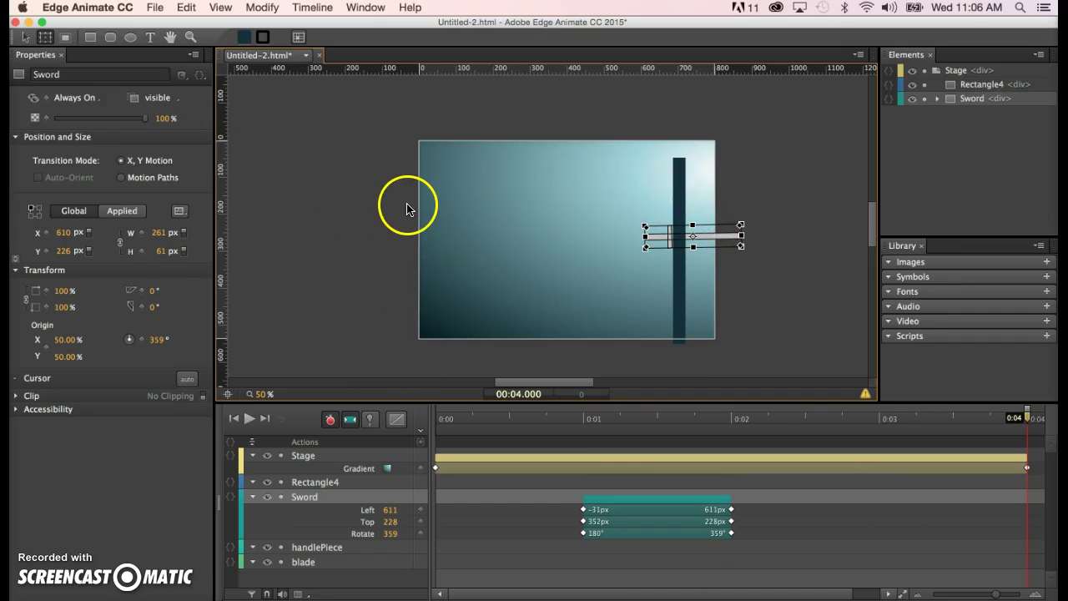
pyautogui.click(370, 512)
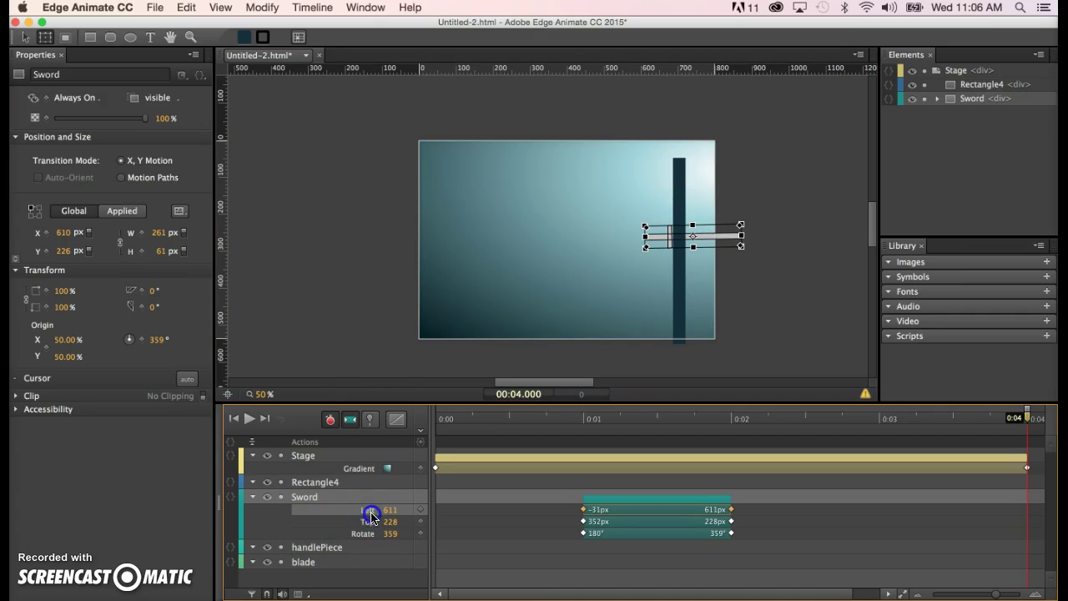
# Delete the Sword group's Left, Top and Rotate keyframes and switch its transition mode to Motion Paths.
pyautogui.keyDown('shift'); pyautogui.click(374, 534); pyautogui.keyUp('shift')
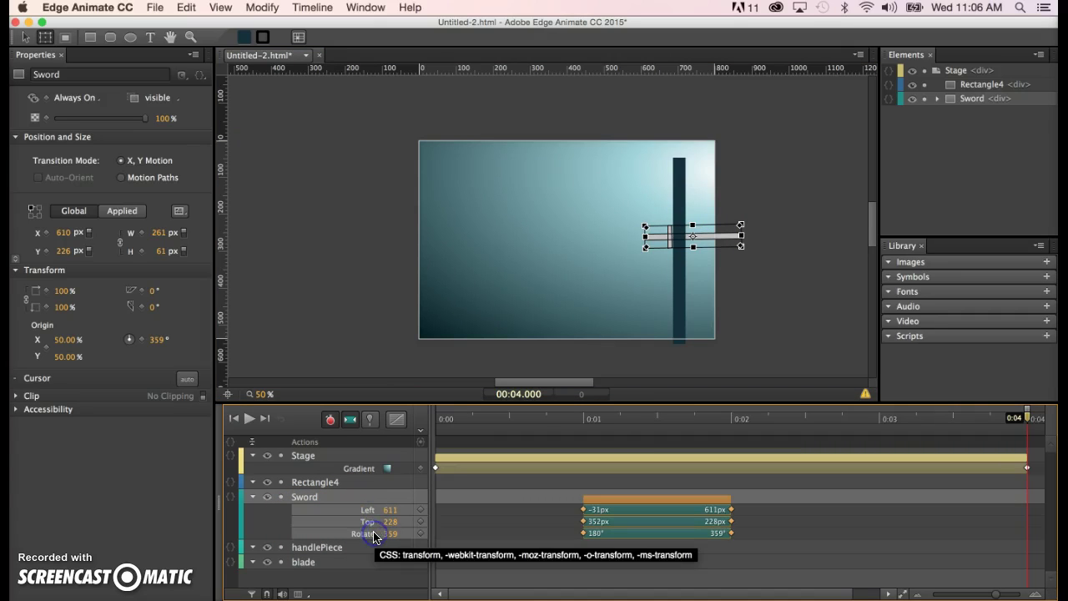
pyautogui.press('Delete')
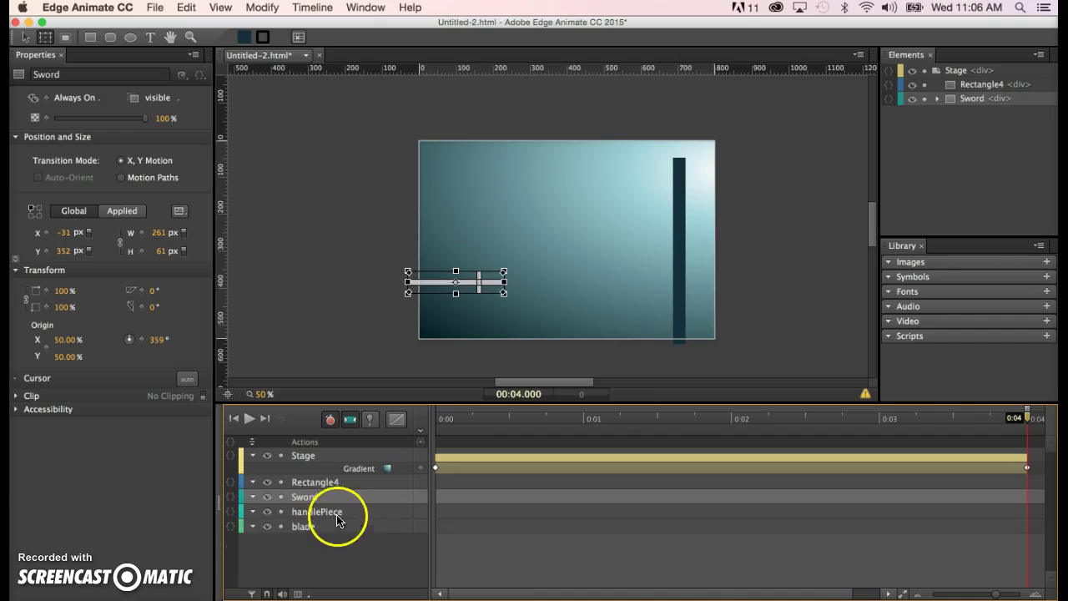
pyautogui.click(361, 353)
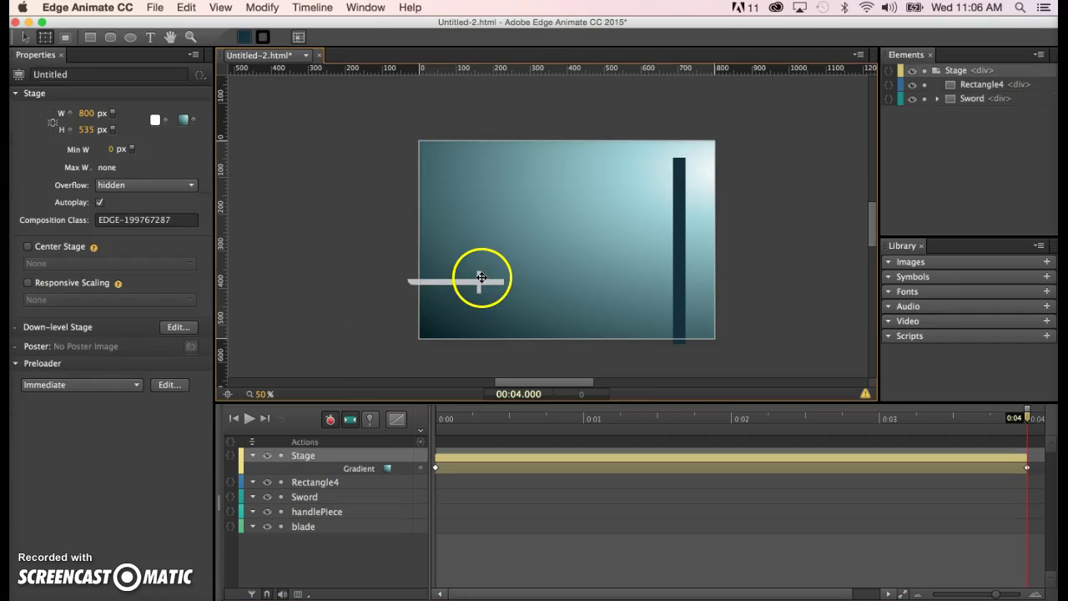
pyautogui.click(481, 282)
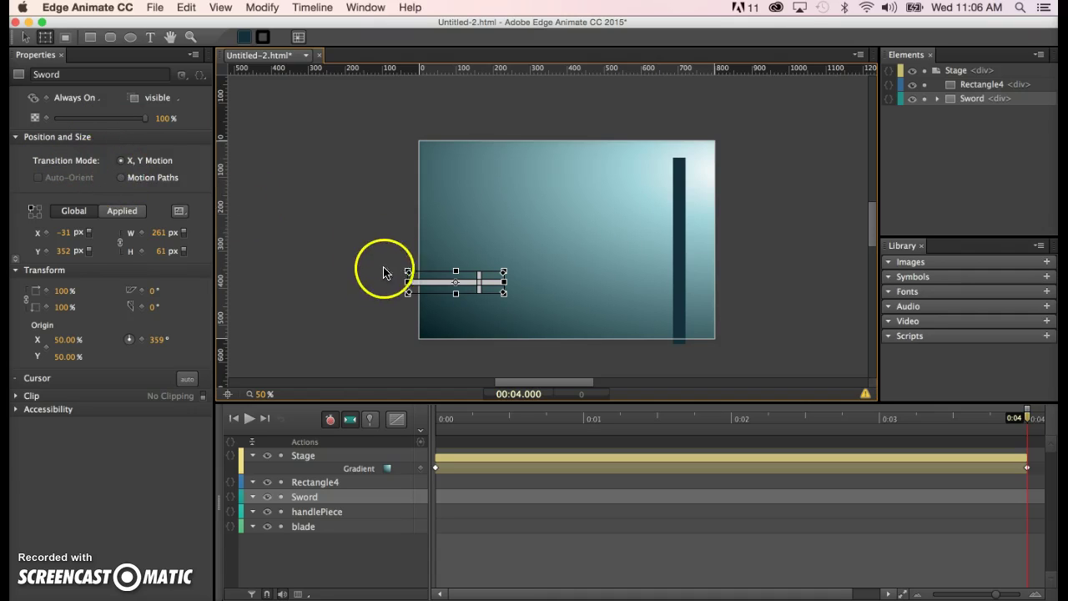
pyautogui.click(121, 181)
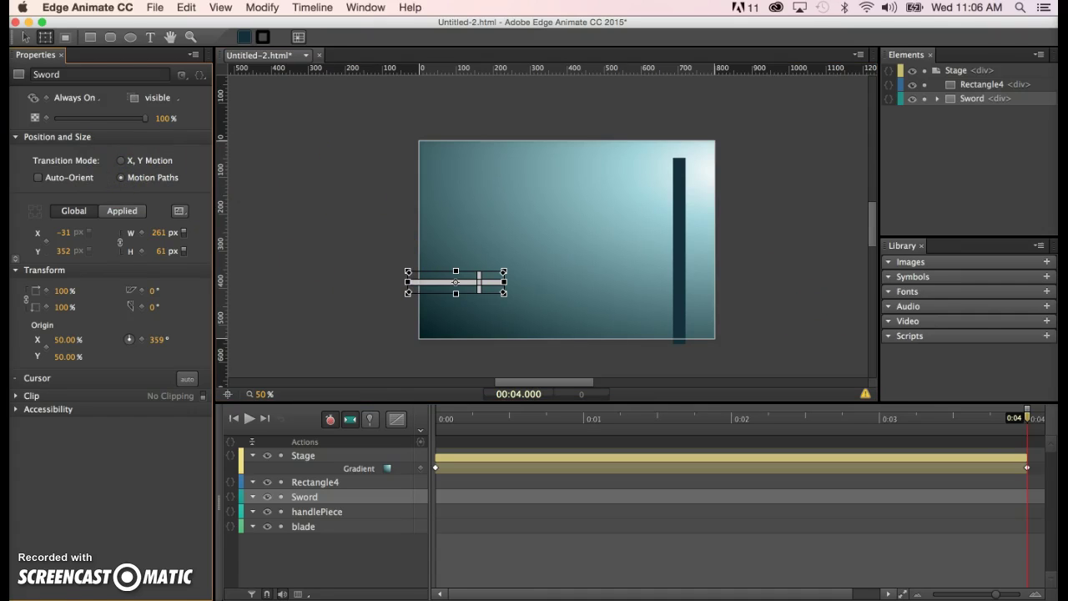
# At 1 second, add a Location keyframe for the Sword group and turn it to 359° so the blade points toward the dark bar.
pyautogui.moveTo(1023, 438); pyautogui.dragTo(584, 443)
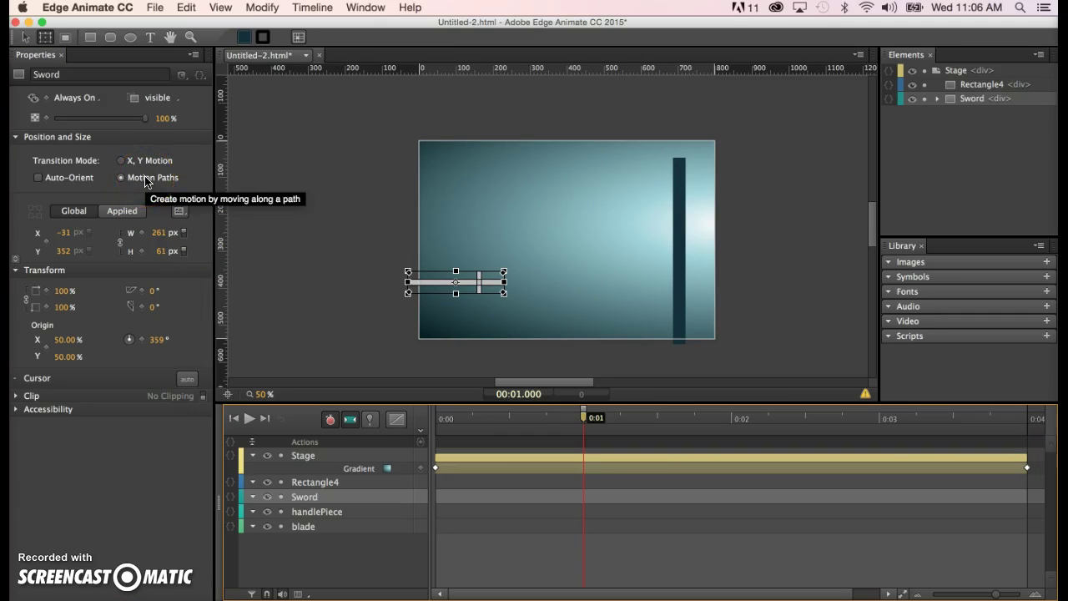
pyautogui.click(48, 248)
pyautogui.moveTo(403, 291); pyautogui.dragTo(474, 282)
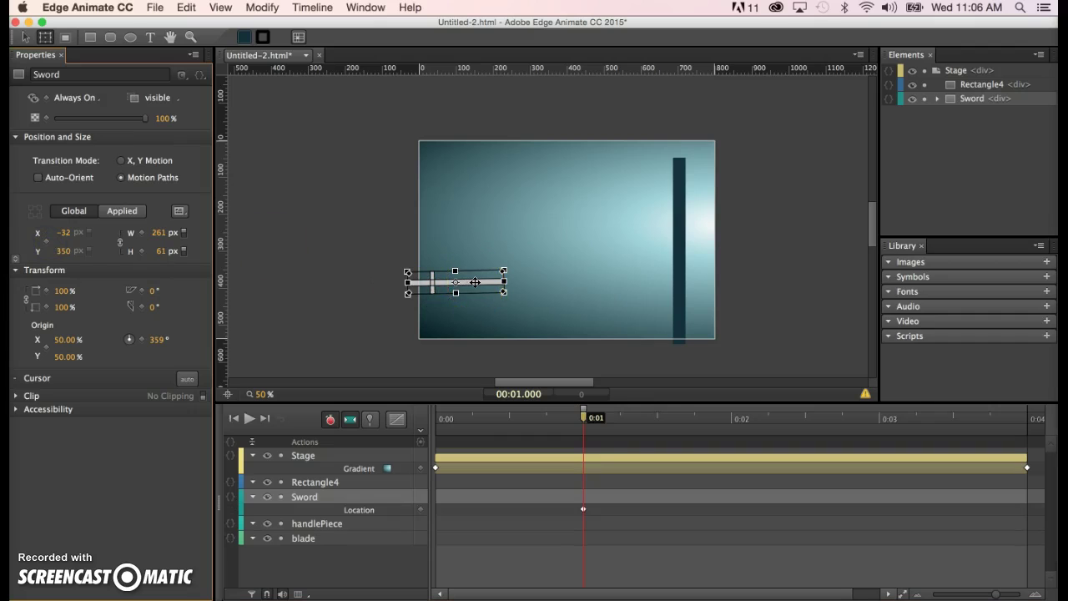
# At 2 seconds, move the Sword group to about X 590 px, Y 232 px and bend its motion path into an arch rising above the stage.
pyautogui.moveTo(584, 417); pyautogui.dragTo(729, 452)
pyautogui.moveTo(479, 281); pyautogui.dragTo(710, 237)
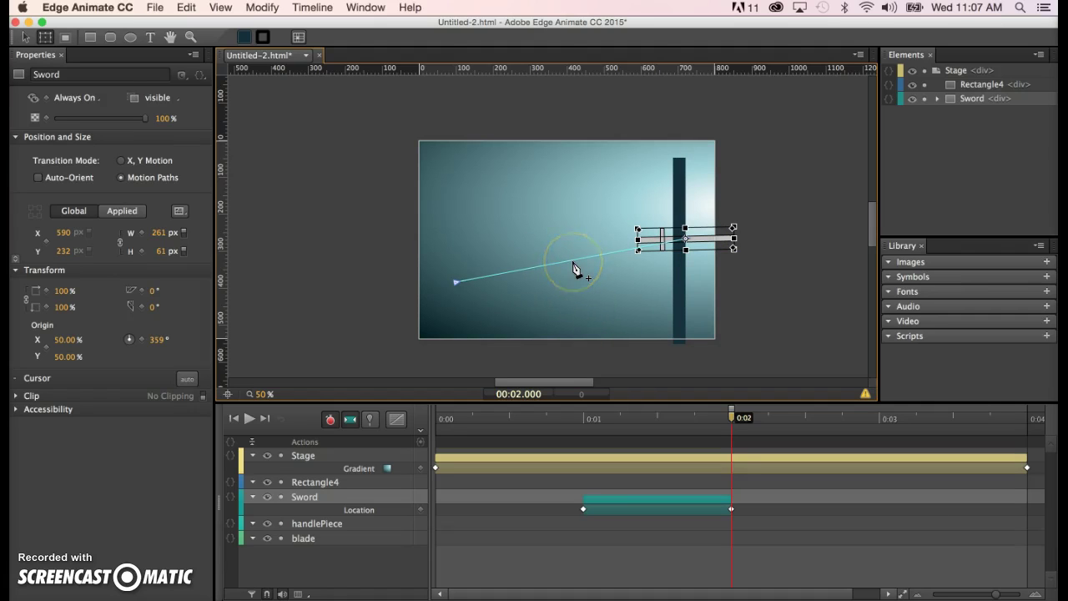
pyautogui.moveTo(573, 264); pyautogui.dragTo(539, 182)
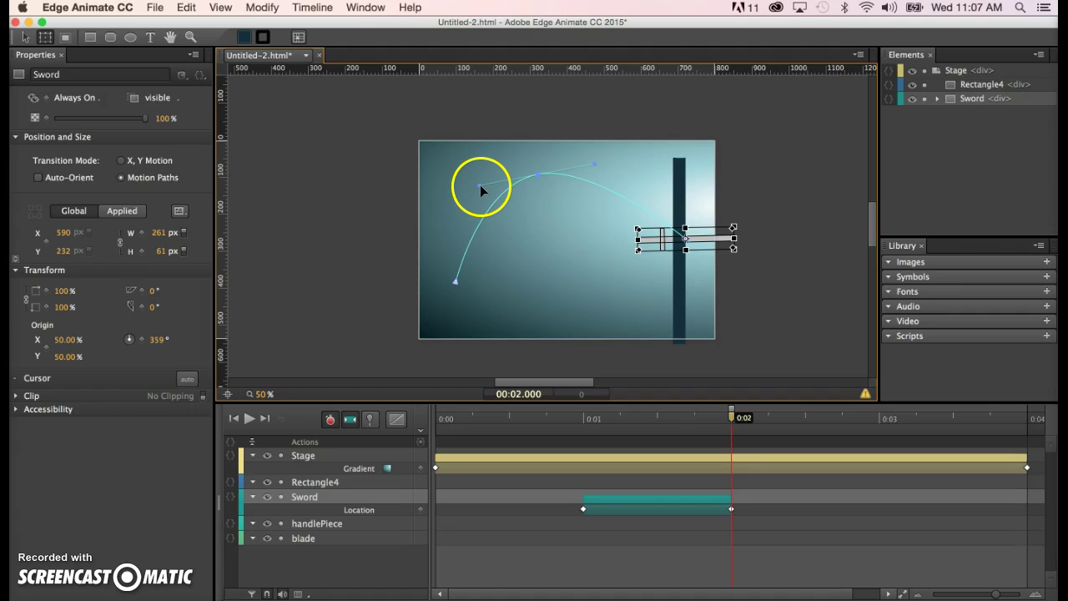
pyautogui.moveTo(480, 188); pyautogui.dragTo(423, 195)
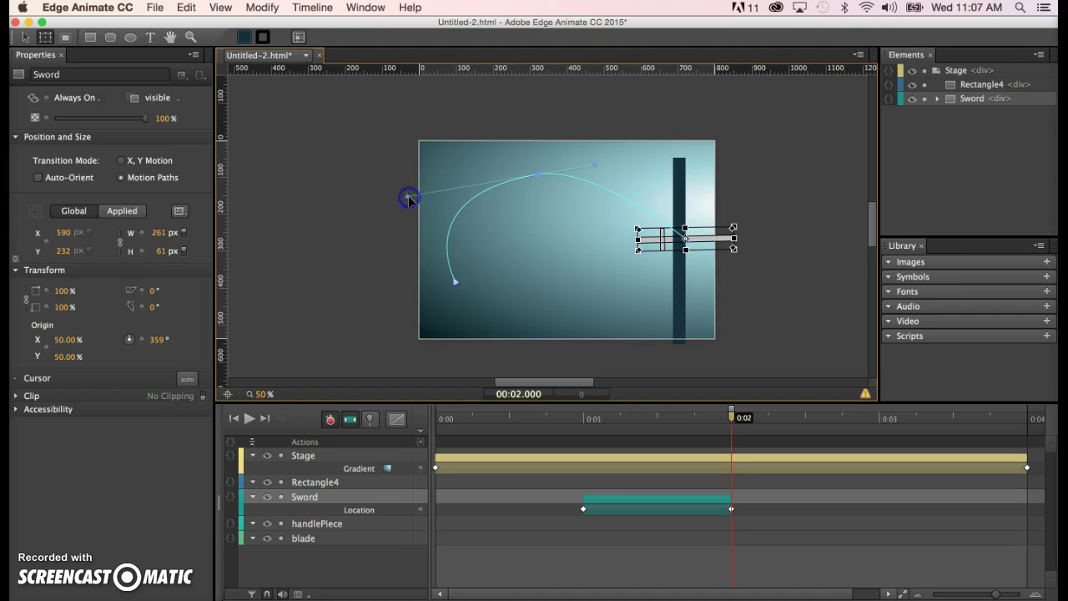
pyautogui.moveTo(591, 162); pyautogui.dragTo(612, 140)
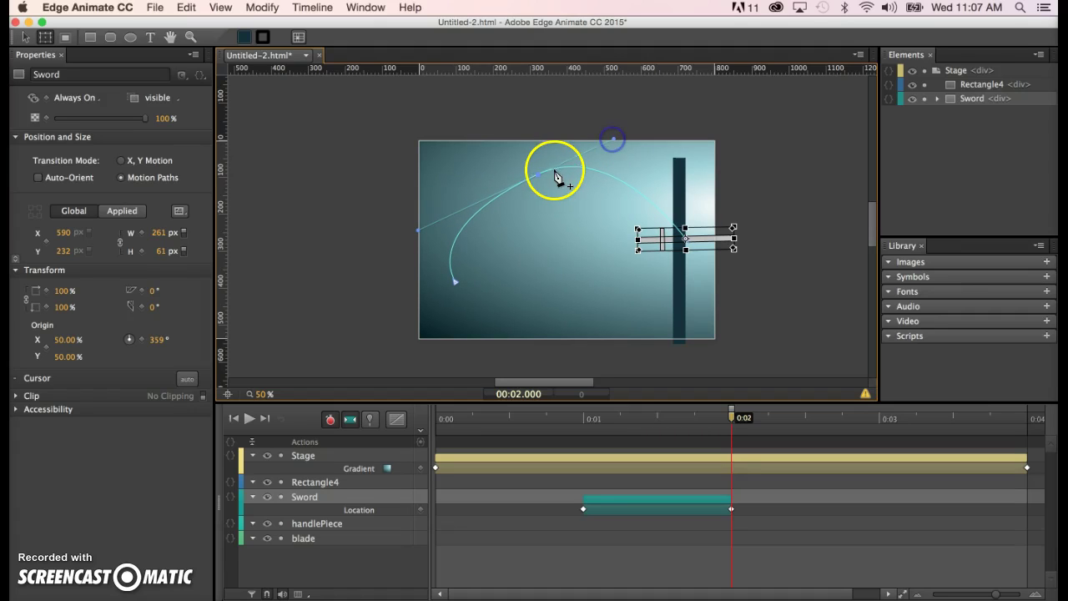
pyautogui.moveTo(540, 177); pyautogui.dragTo(532, 135)
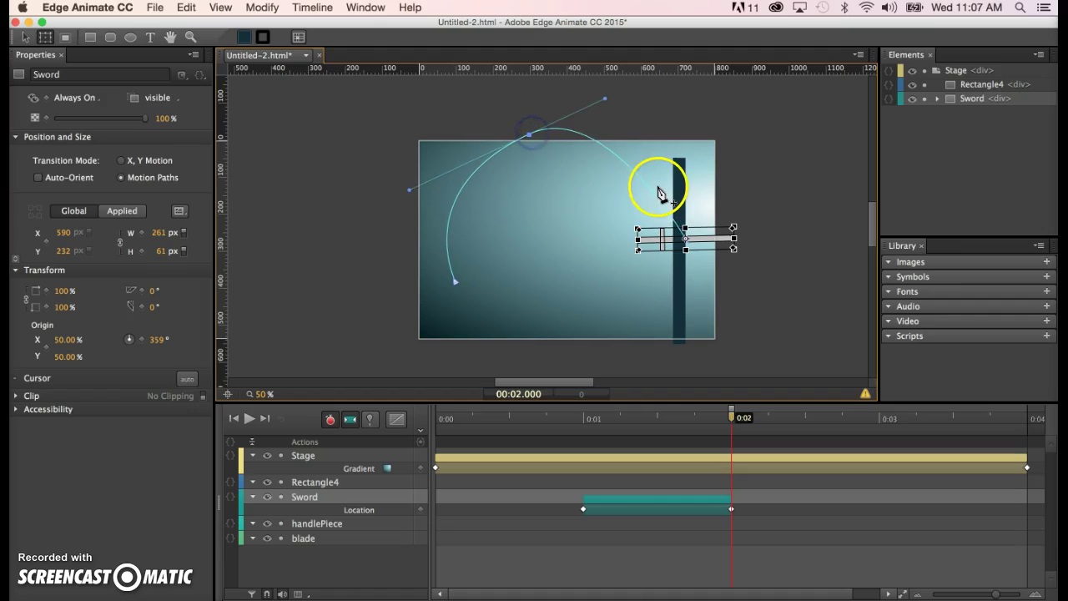
# Animate the Sword group's rotation from a 359° keyframe at 1 second to about 776° at 2 seconds.
pyautogui.moveTo(731, 423); pyautogui.dragTo(586, 472)
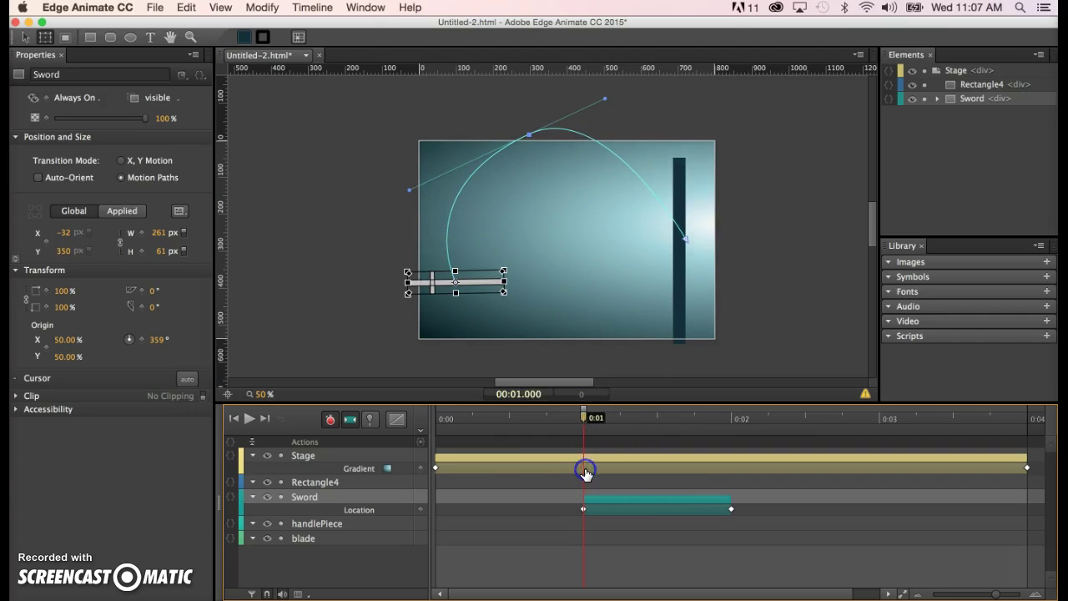
pyautogui.click(142, 340)
pyautogui.moveTo(585, 420); pyautogui.dragTo(731, 434)
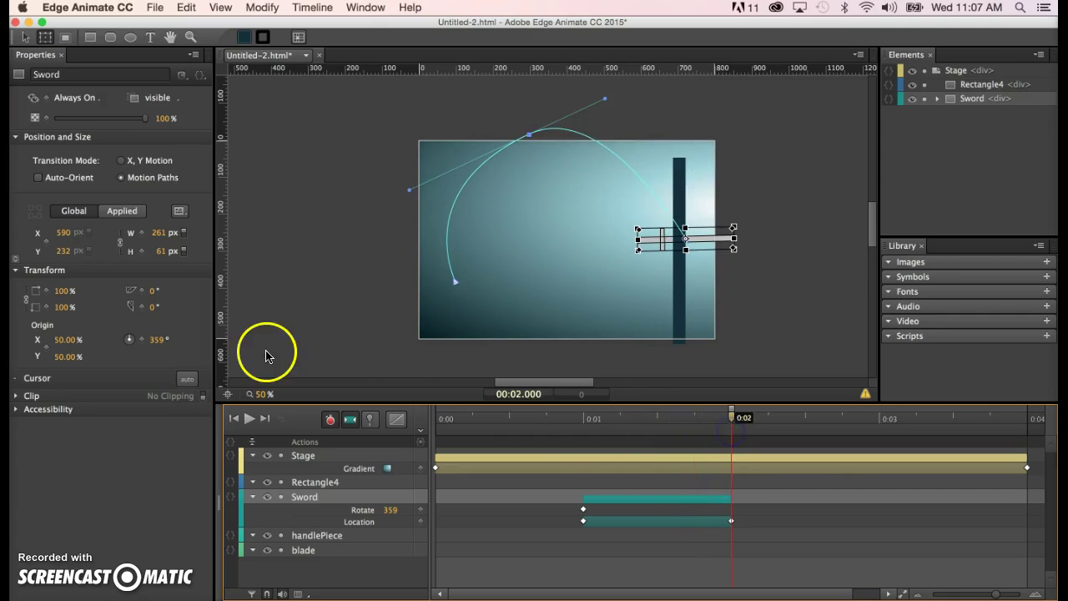
pyautogui.click(167, 339)
pyautogui.moveTo(167, 339); pyautogui.dragTo(205, 342)
pyautogui.click(734, 422)
pyautogui.moveTo(735, 421); pyautogui.dragTo(727, 457)
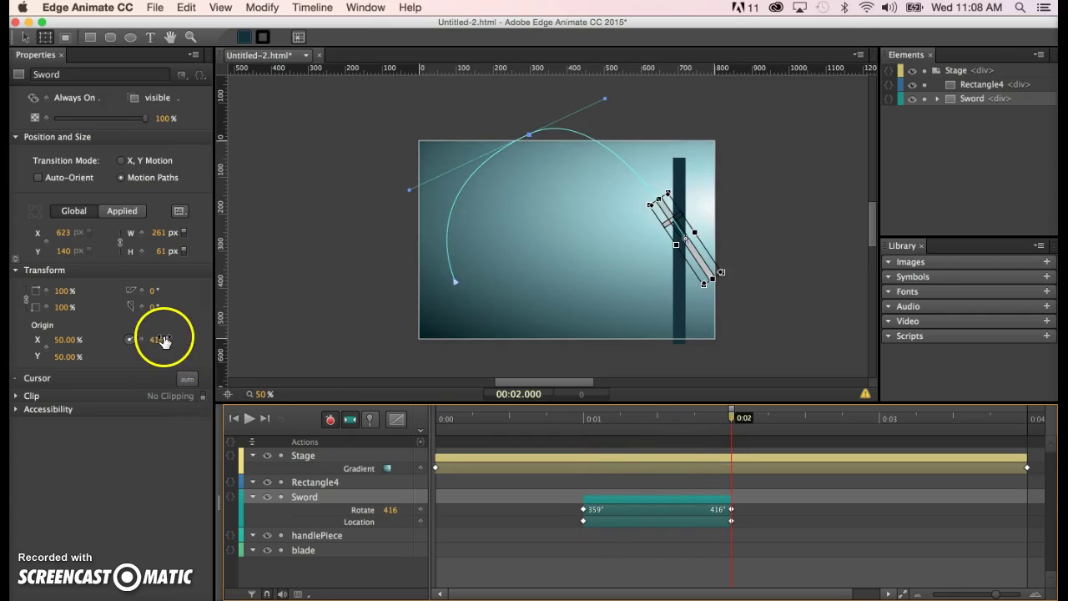
pyautogui.moveTo(165, 340); pyautogui.dragTo(455, 369)
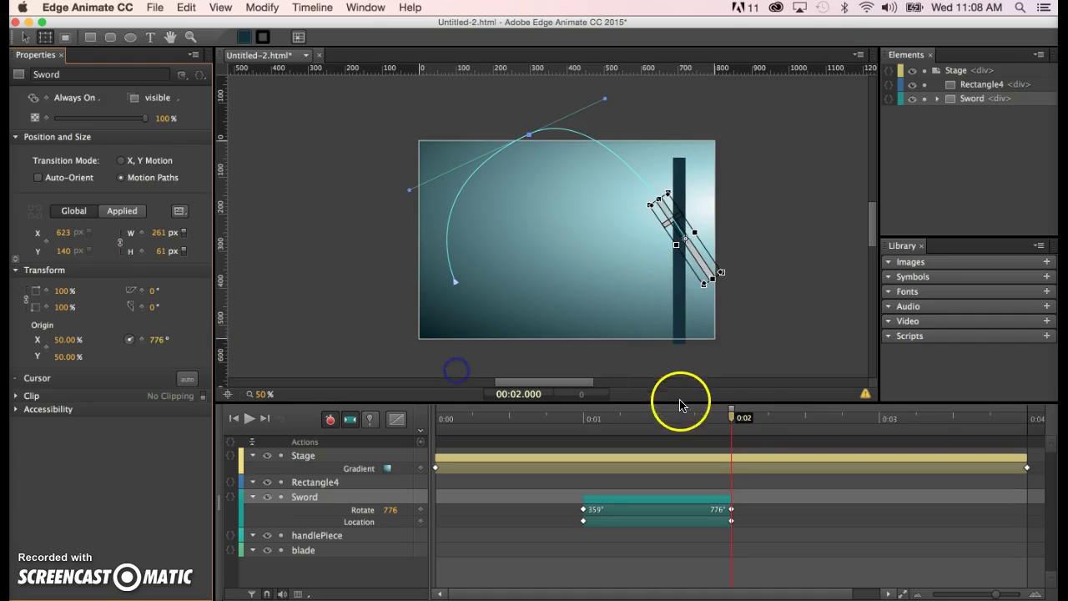
# Scrub the timeline to check the spinning sword's motion, then deselect it and leave the playhead at 2.5 seconds.
pyautogui.click(724, 421)
pyautogui.moveTo(724, 421); pyautogui.dragTo(744, 463)
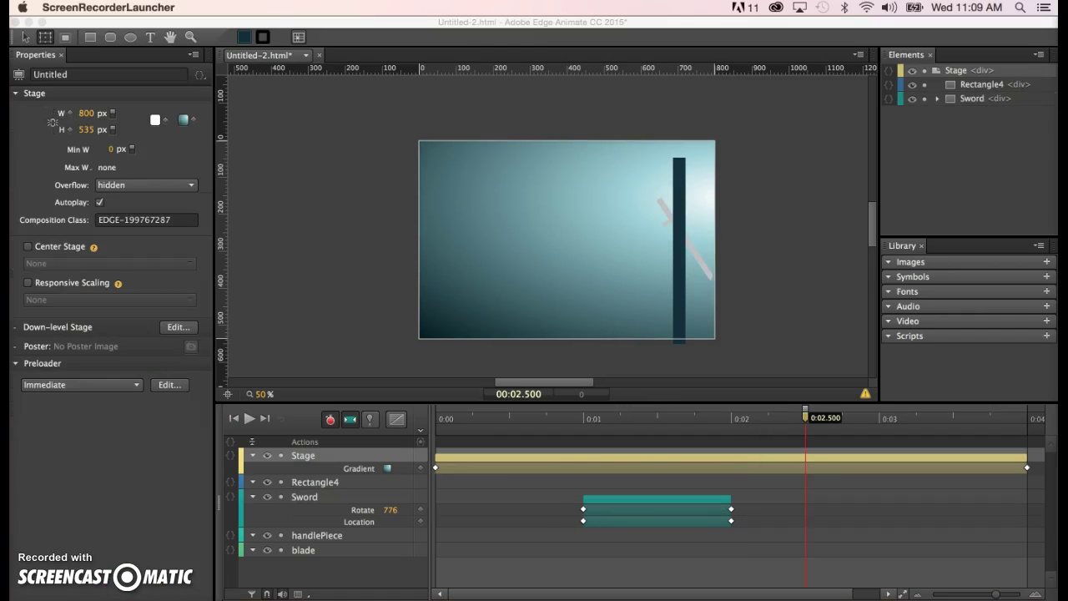
pyautogui.click(314, 278)
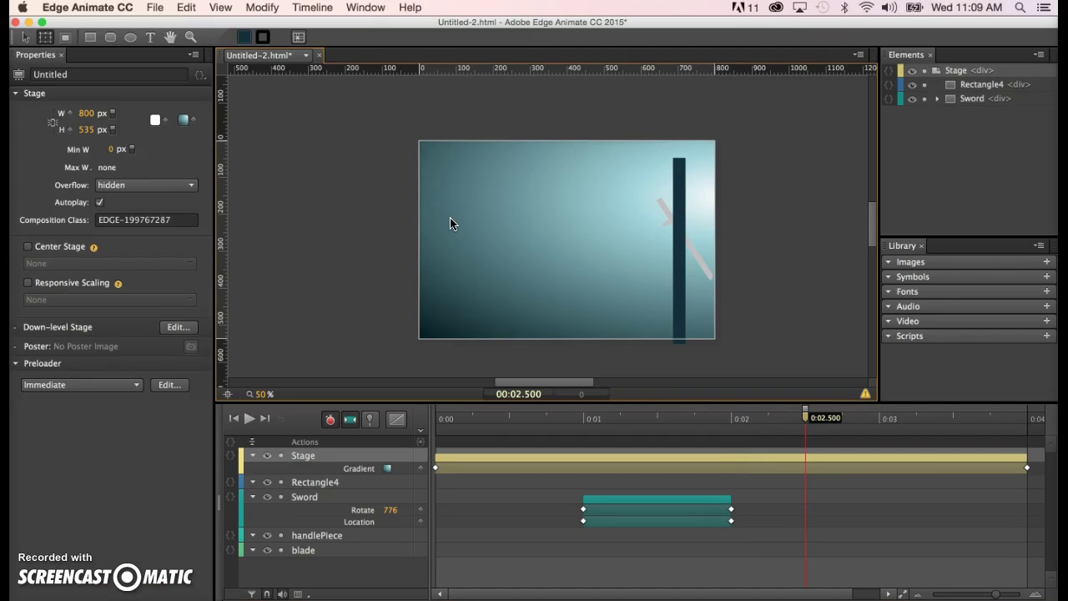
pyautogui.moveTo(807, 421); pyautogui.dragTo(765, 460)
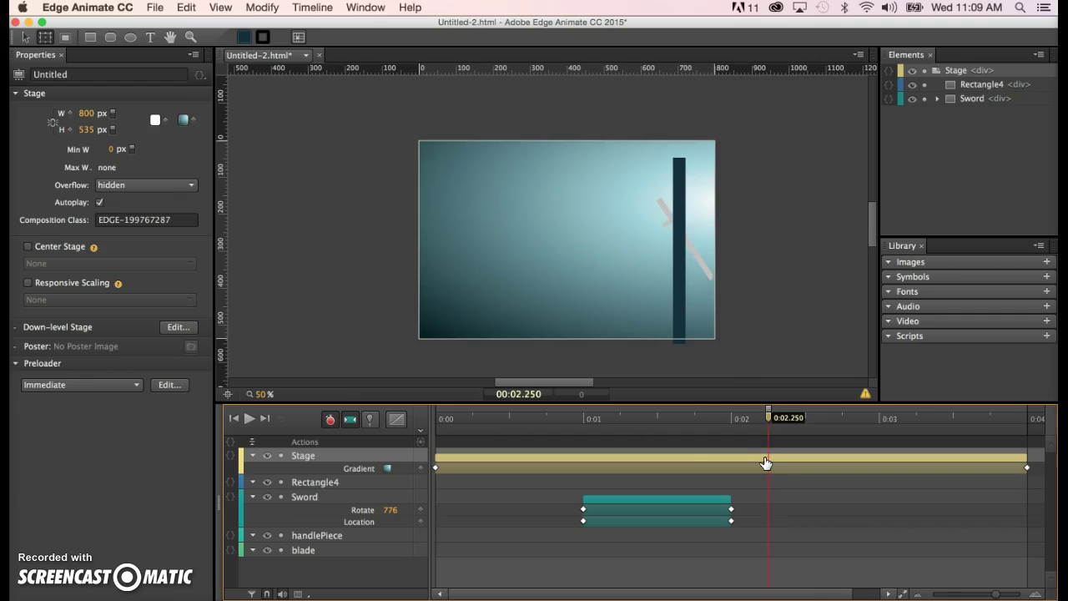
pyautogui.click(664, 205)
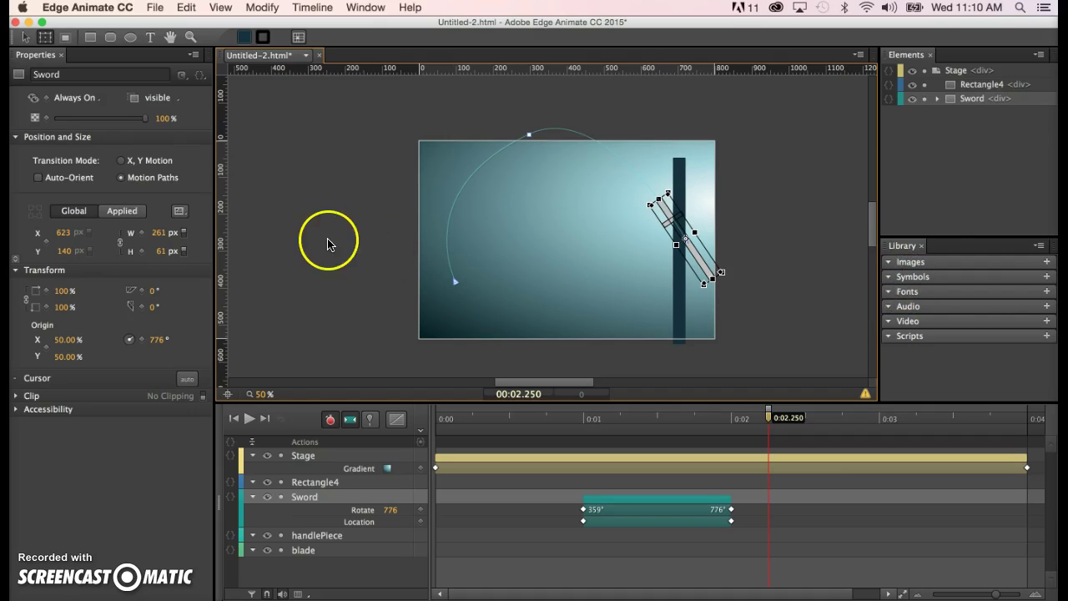
pyautogui.click(364, 298)
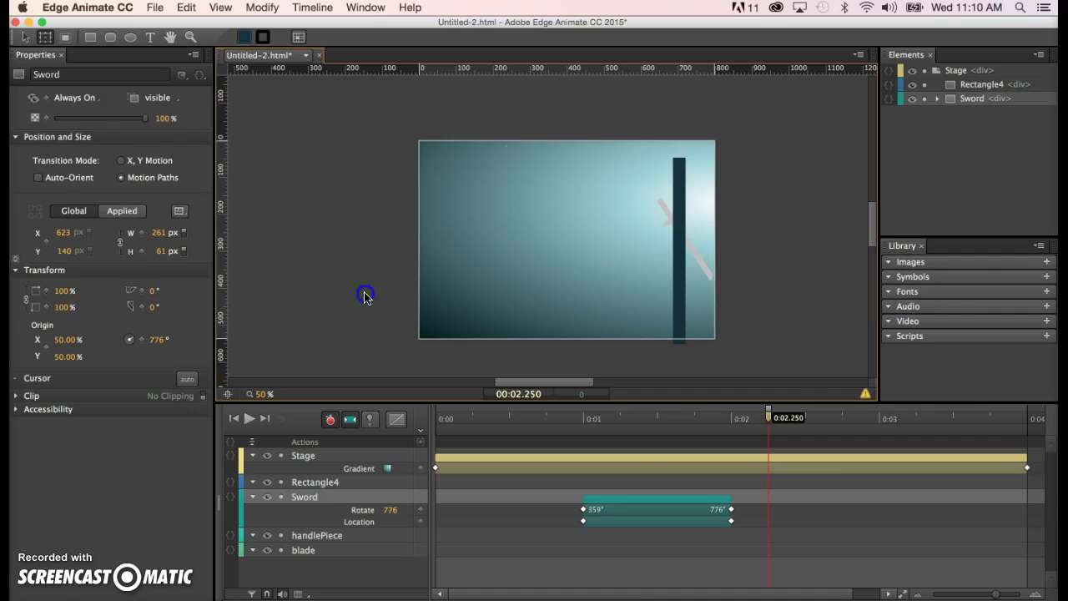
pyautogui.moveTo(768, 417); pyautogui.dragTo(798, 442)
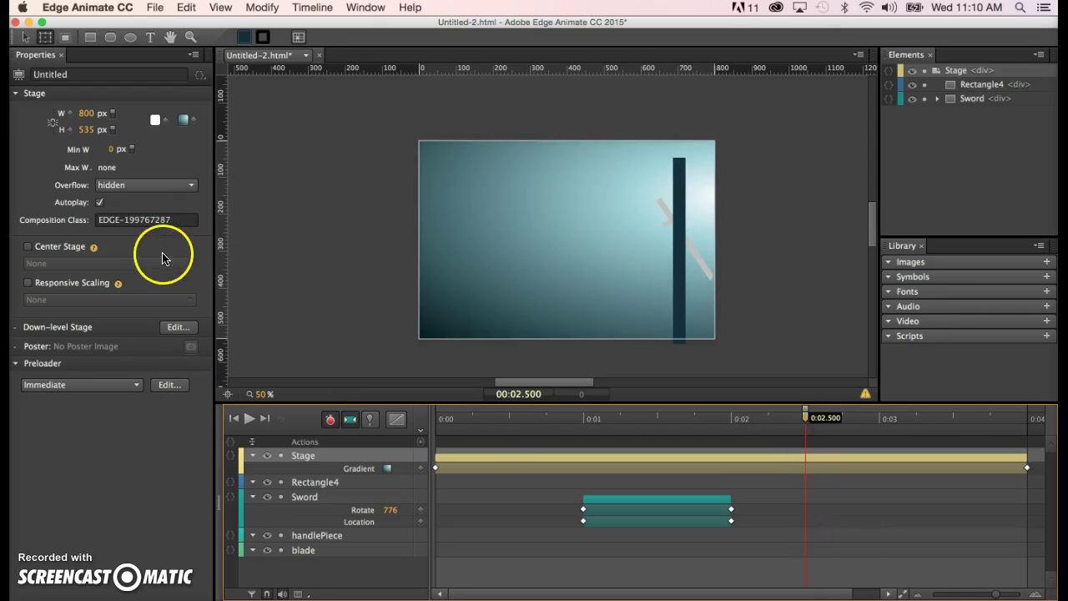
# Draw a thin horizontal rectangle about 272 × 16 px at X 117 px, Y 281 px and fill it with rgba(178,208,220,1.00).
pyautogui.click(88, 38)
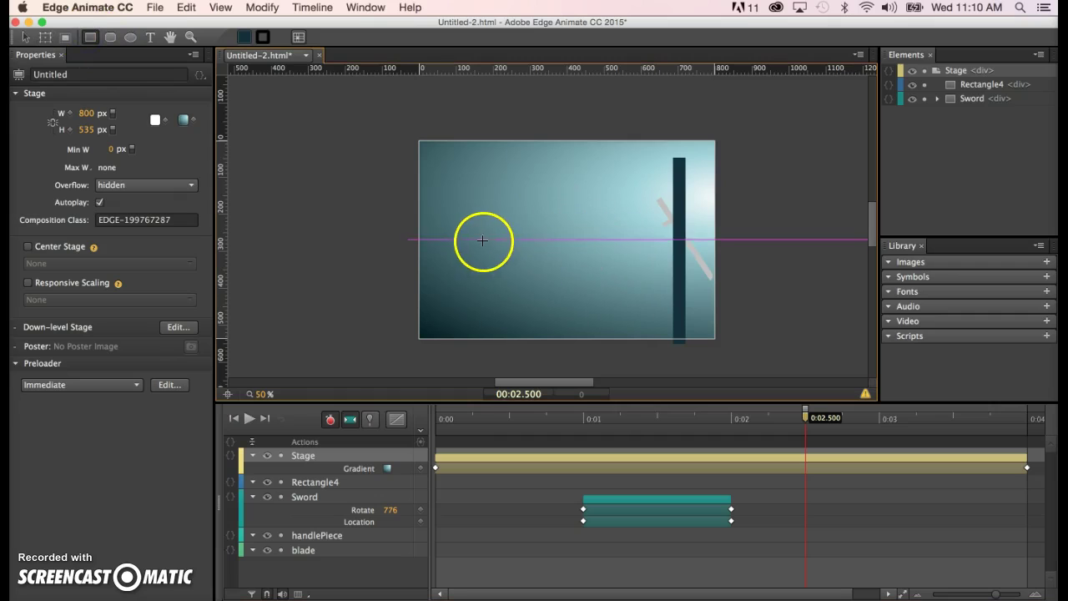
pyautogui.moveTo(464, 246)
pyautogui.mouseDown()
pyautogui.moveTo(612, 253)
pyautogui.moveTo(562, 250)
pyautogui.mouseUp()
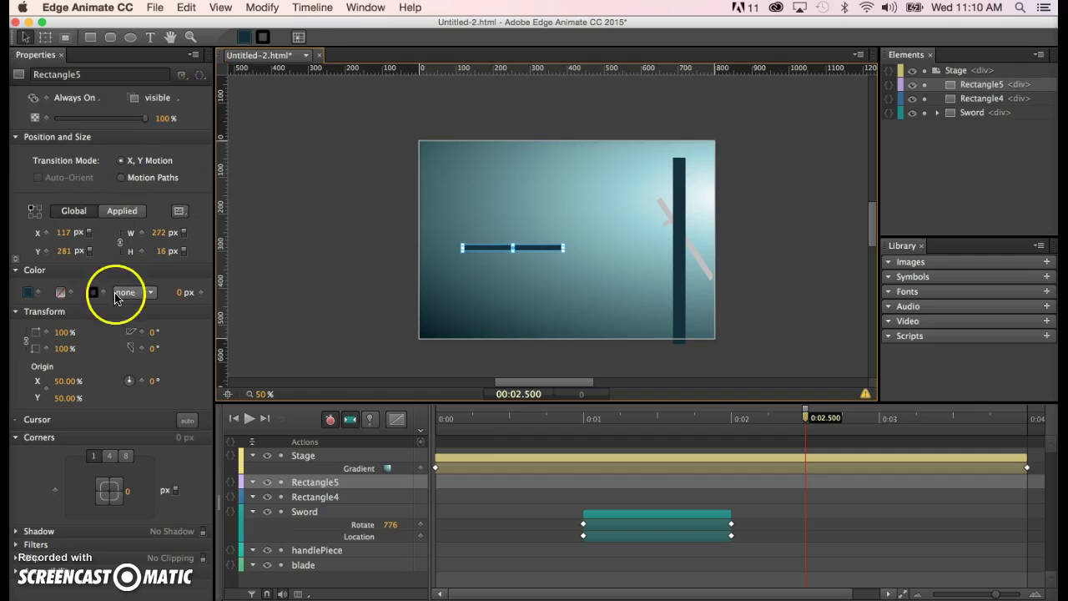
pyautogui.click(190, 37)
pyautogui.moveTo(429, 198); pyautogui.dragTo(634, 315)
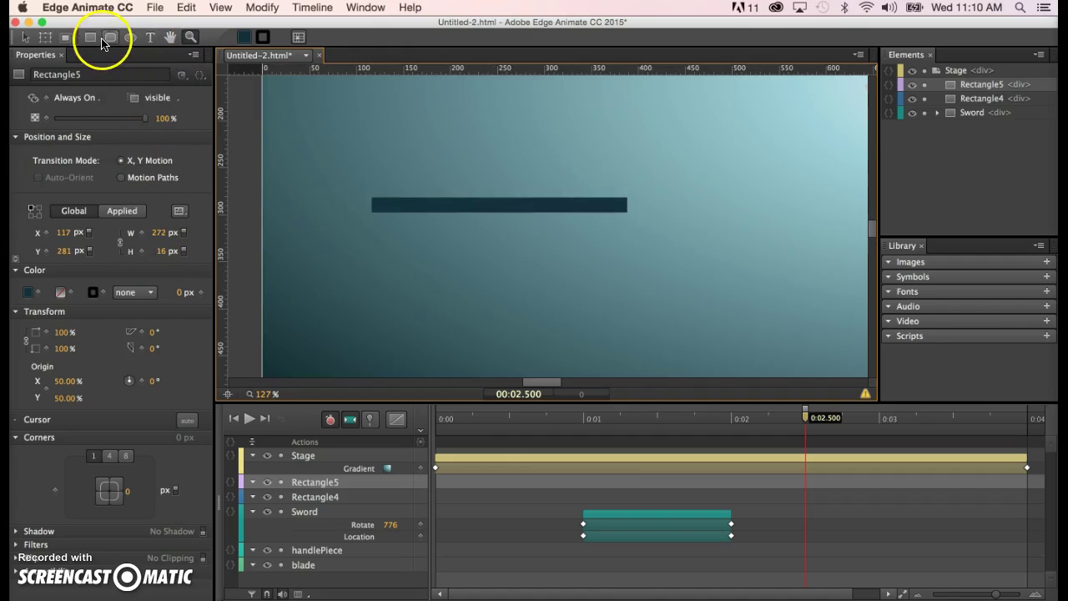
pyautogui.click(27, 37)
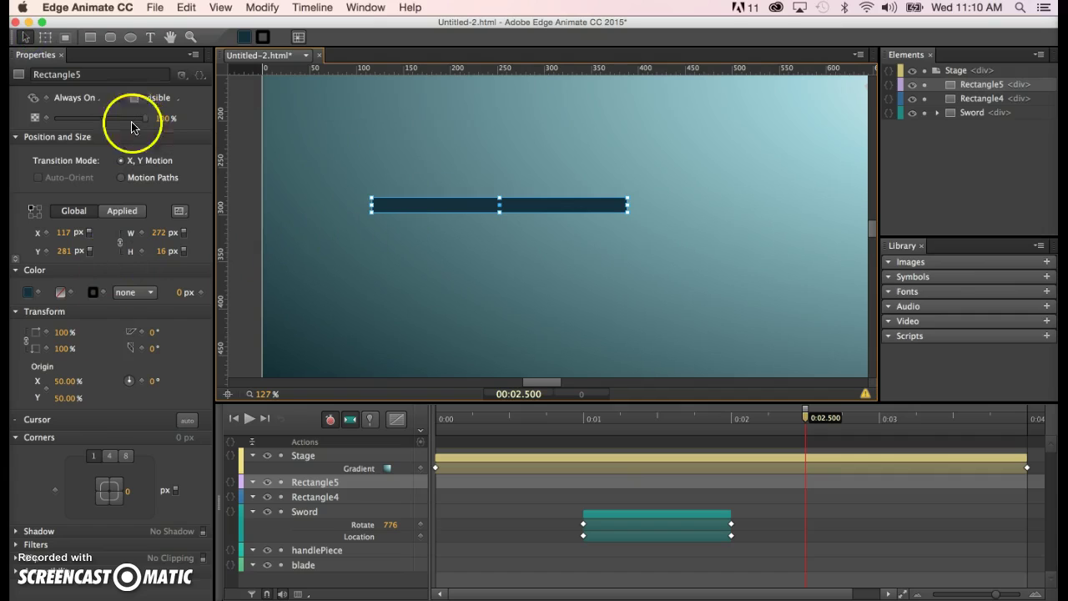
pyautogui.click(26, 292)
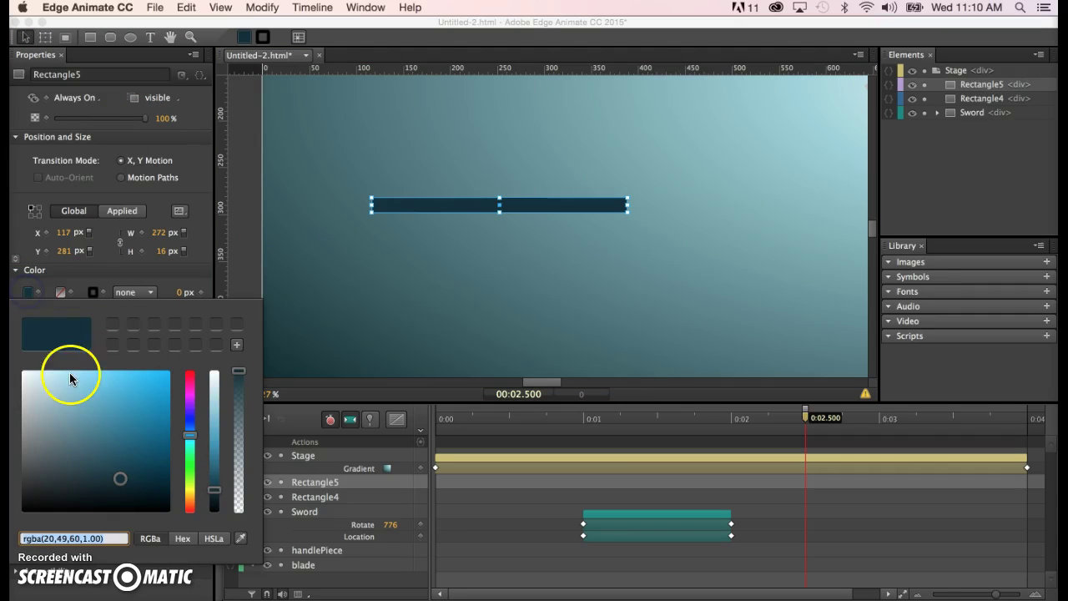
pyautogui.click(49, 390)
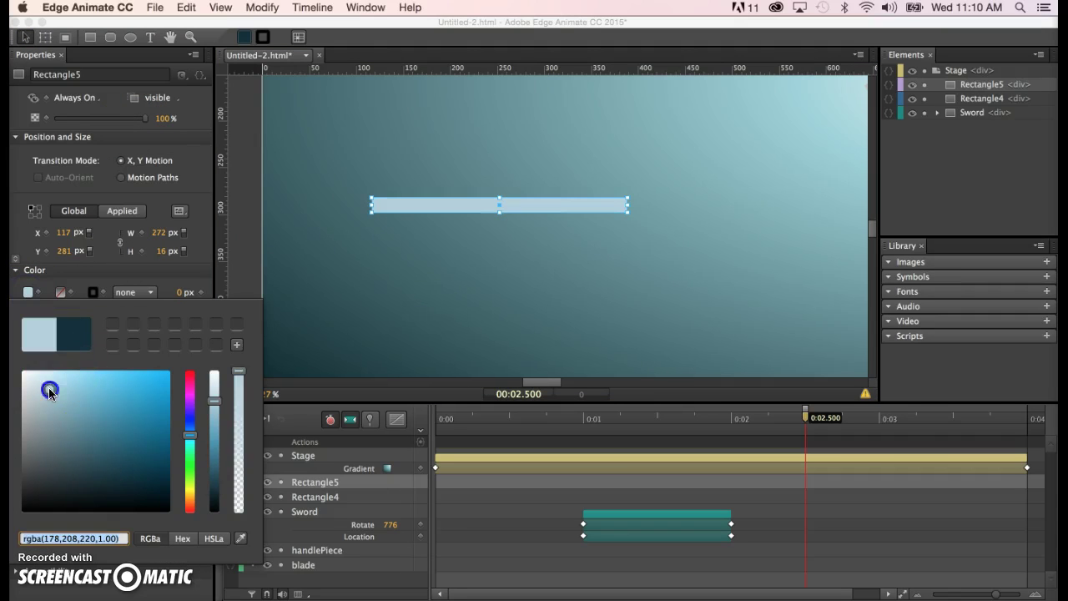
pyautogui.click(243, 267)
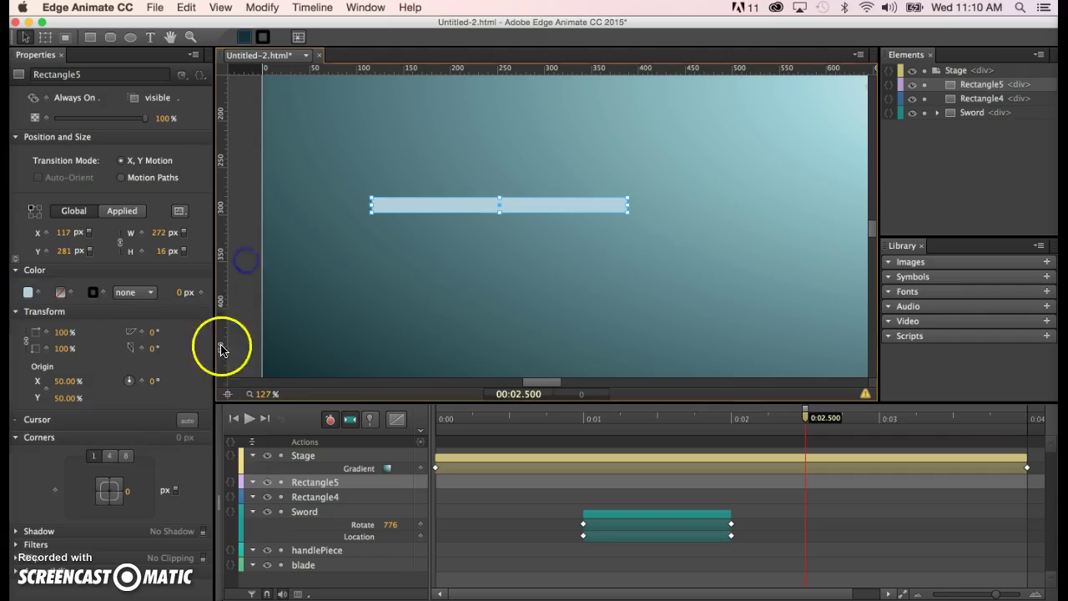
# Round the light rectangle's upper-right corner into a tapered blade tip with separate radii of about 65 px horizontally and 36 px vertically.
pyautogui.click(127, 458)
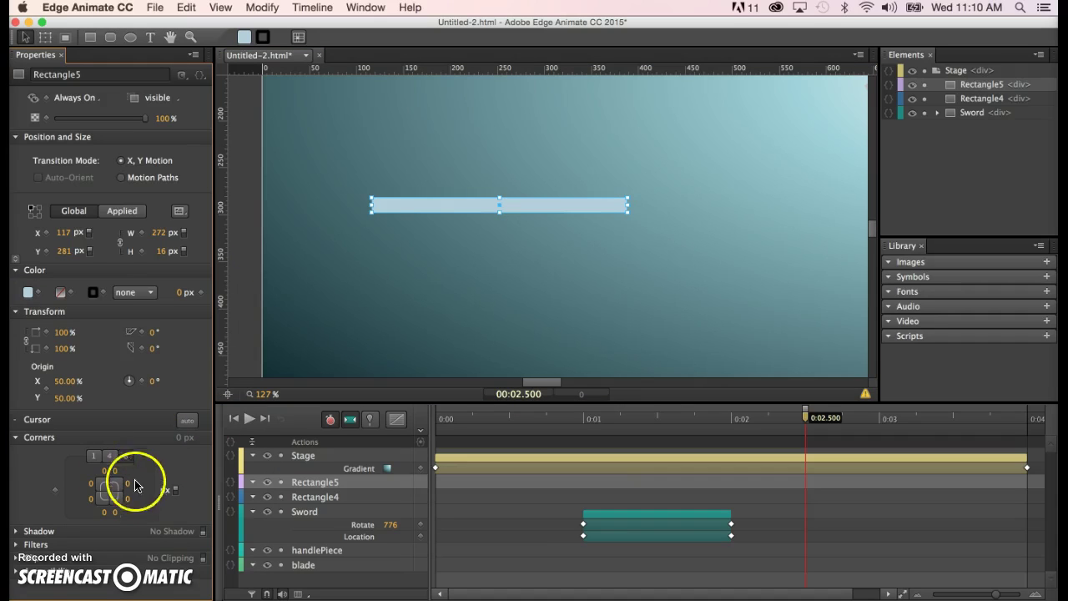
pyautogui.moveTo(129, 485); pyautogui.dragTo(138, 482)
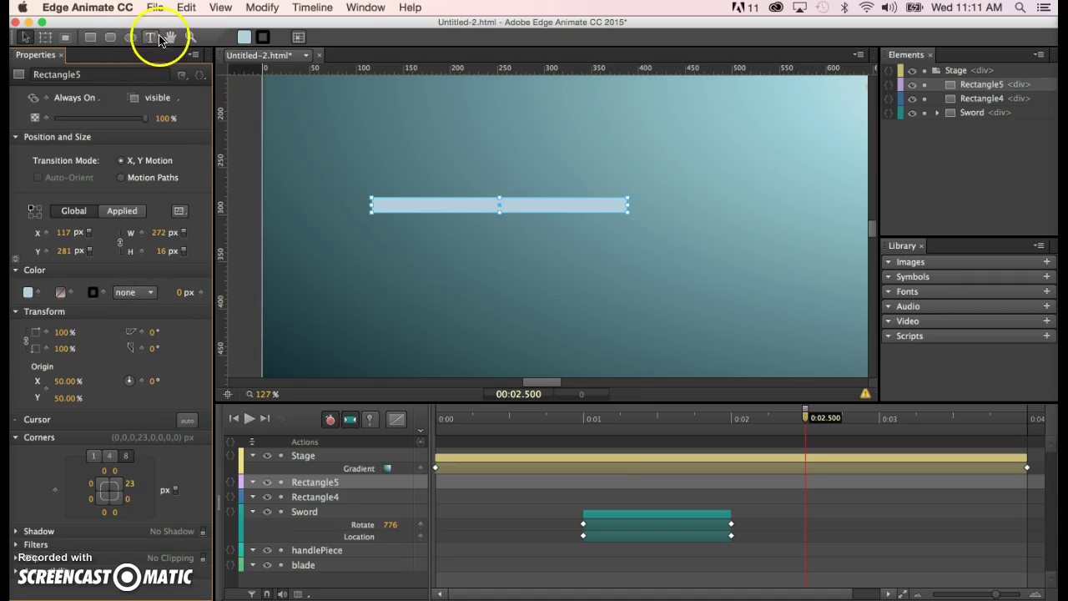
pyautogui.click(190, 37)
pyautogui.moveTo(538, 160); pyautogui.dragTo(691, 266)
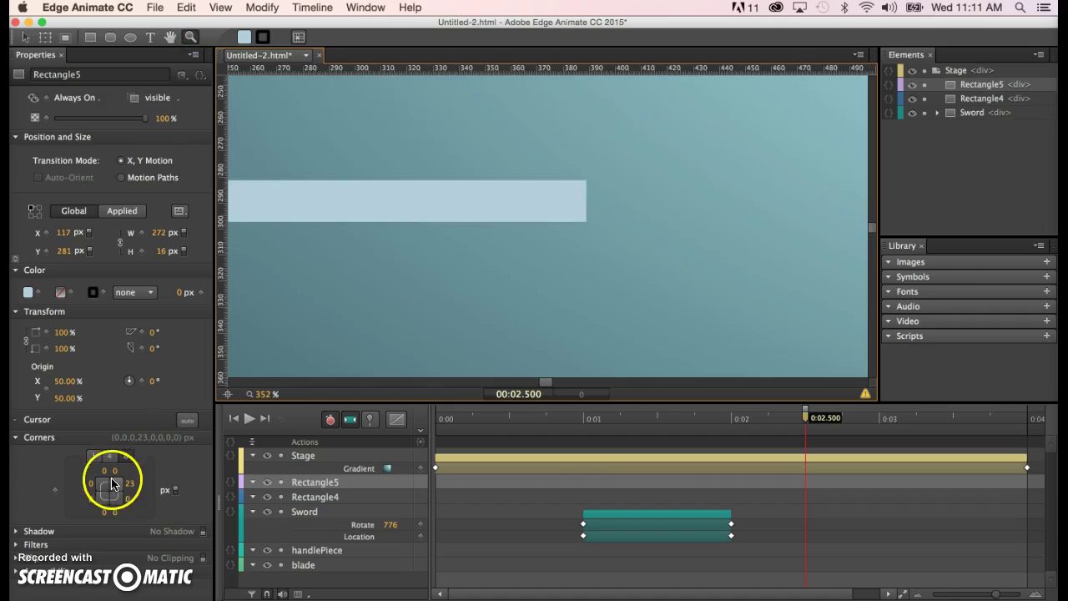
pyautogui.click(25, 39)
pyautogui.click(379, 213)
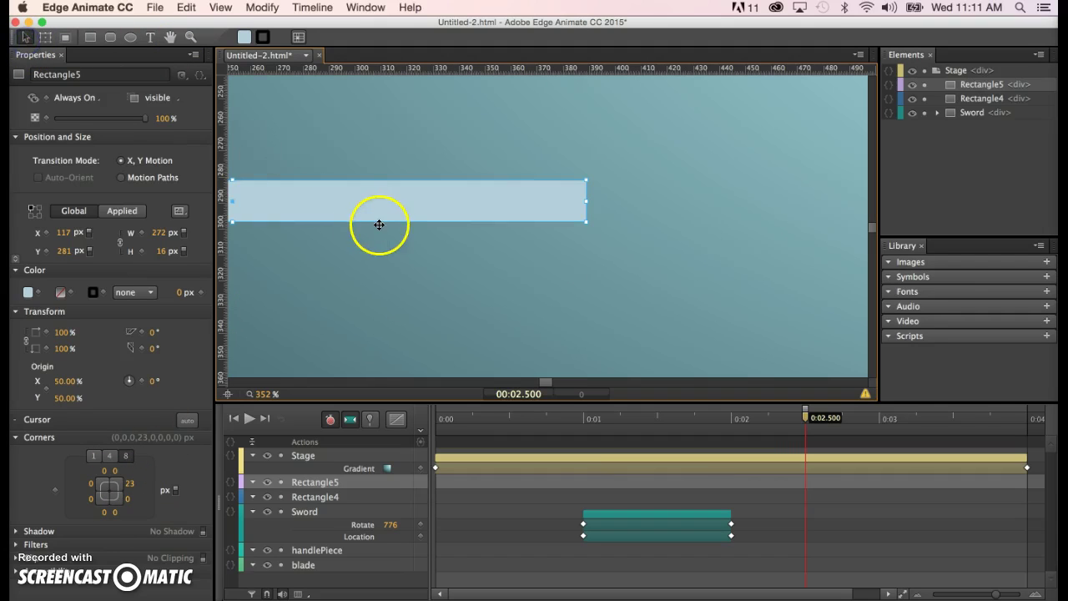
pyautogui.click(131, 483)
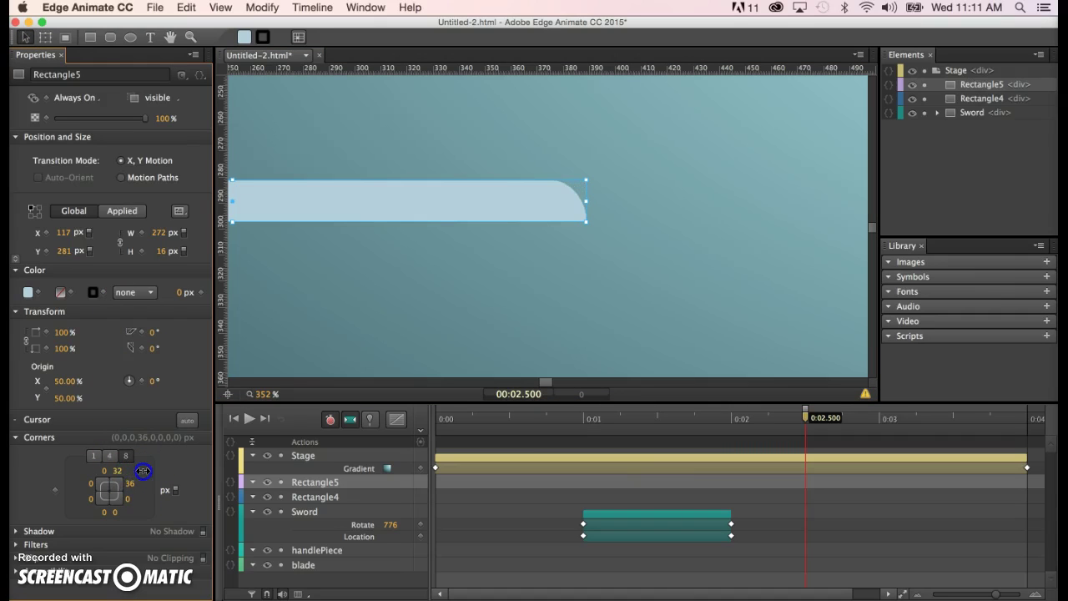
pyautogui.moveTo(156, 474); pyautogui.dragTo(135, 482)
pyautogui.moveTo(122, 484)
pyautogui.mouseDown()
pyautogui.moveTo(110, 486)
pyautogui.moveTo(125, 485)
pyautogui.mouseUp()
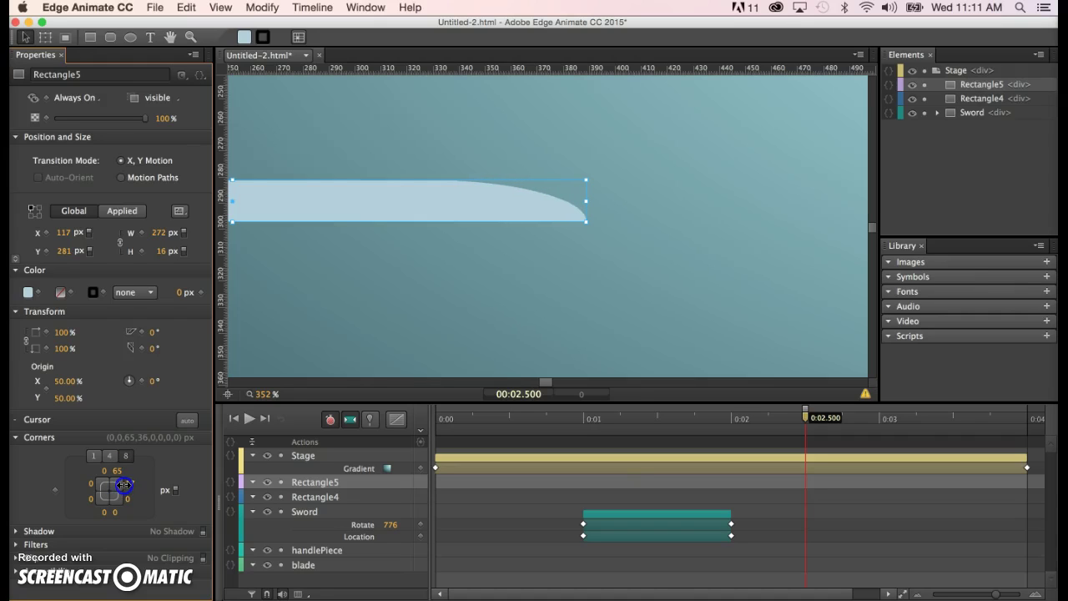
# Lengthen the blade tip's taper by setting the upper-right corner radii to about 177 px horizontally and 17 px vertically.
pyautogui.moveTo(119, 473); pyautogui.dragTo(198, 480)
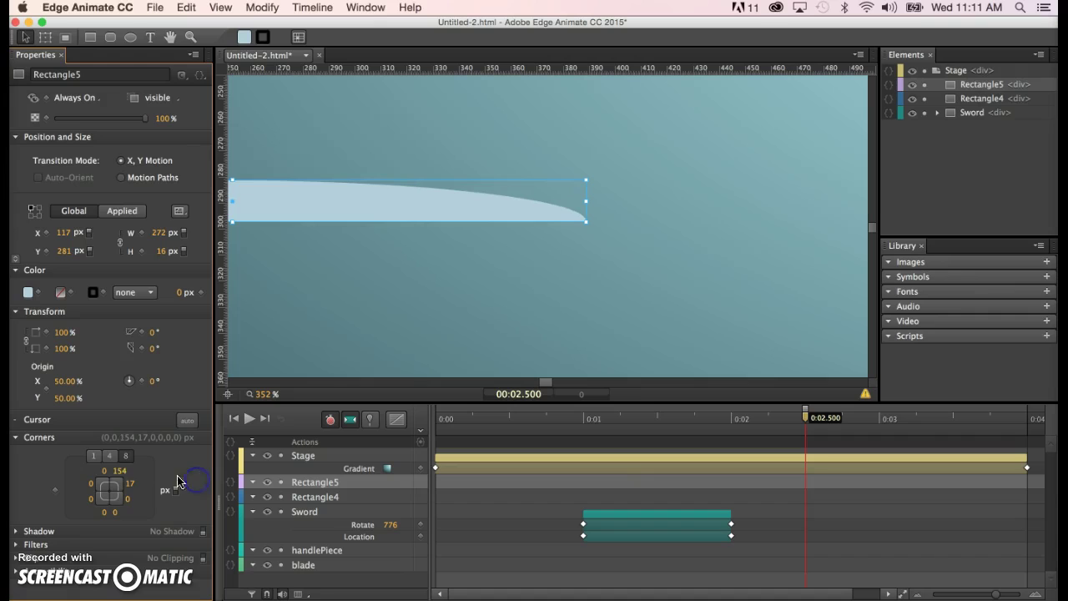
pyautogui.moveTo(122, 473); pyautogui.dragTo(146, 473)
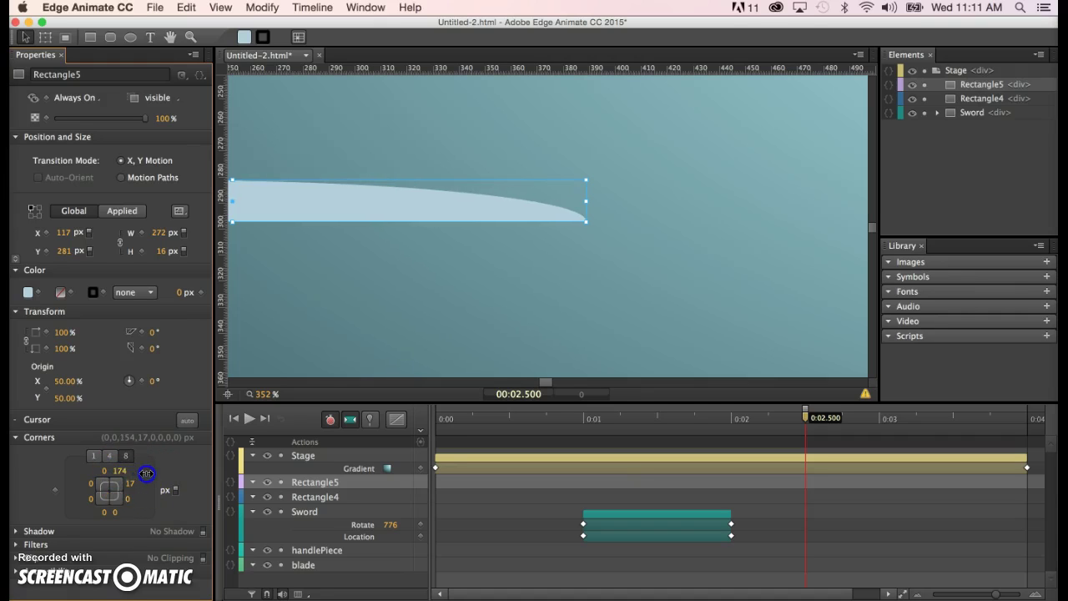
pyautogui.hscroll(-10, 407, 307)
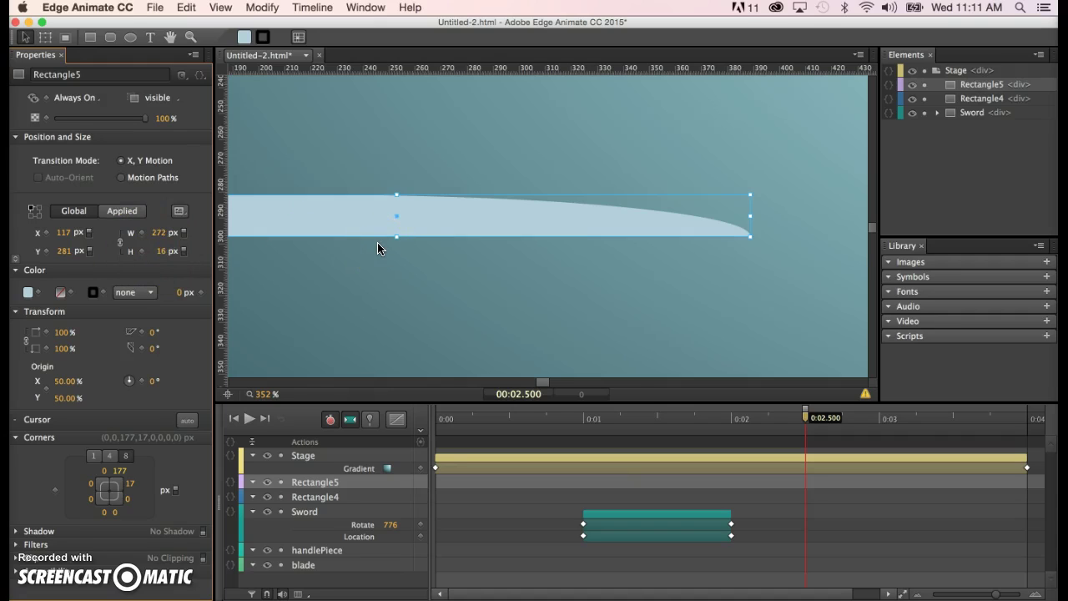
pyautogui.scroll(-3, 377, 243)
pyautogui.scroll(-2, 377, 242)
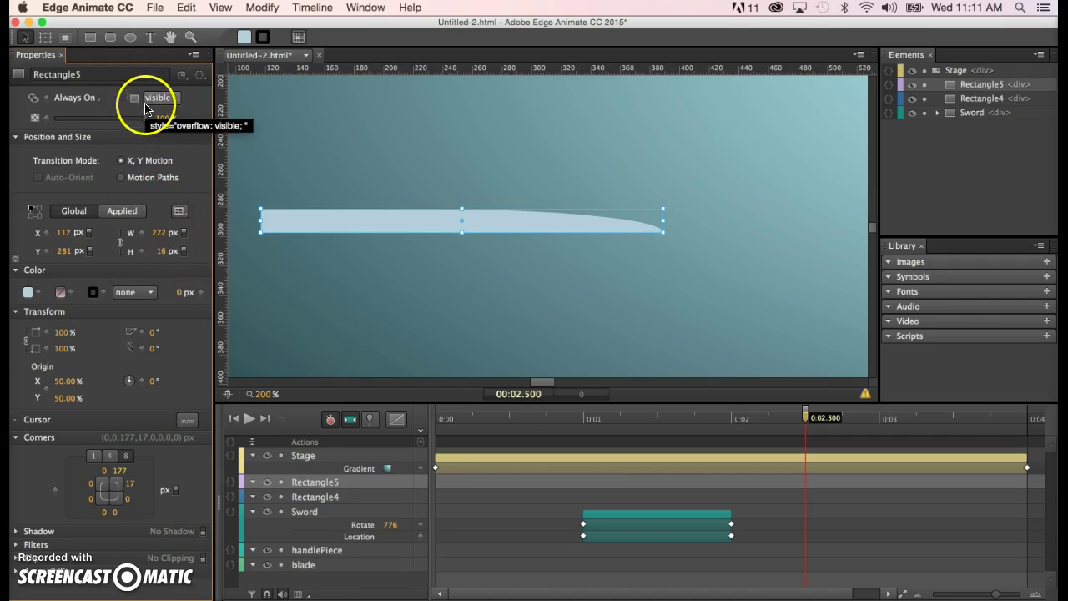
# Draw a matching 272 × 16 px rectangle directly beneath the tapered blade half at X 117 px, Y 298 px.
pyautogui.click(90, 37)
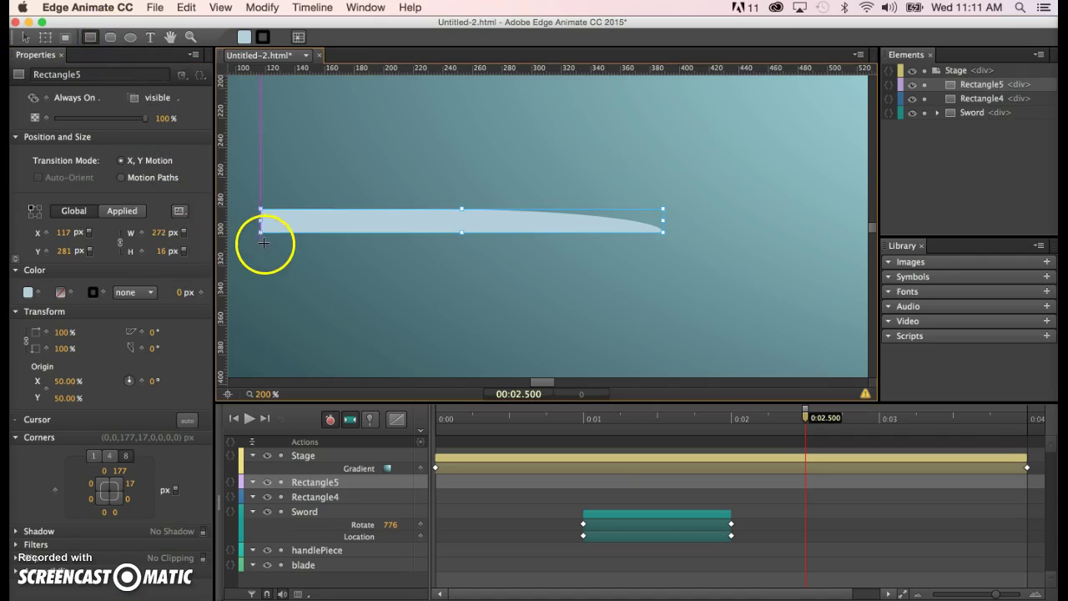
pyautogui.moveTo(259, 232)
pyautogui.mouseDown()
pyautogui.moveTo(434, 255)
pyautogui.moveTo(645, 242)
pyautogui.mouseUp()
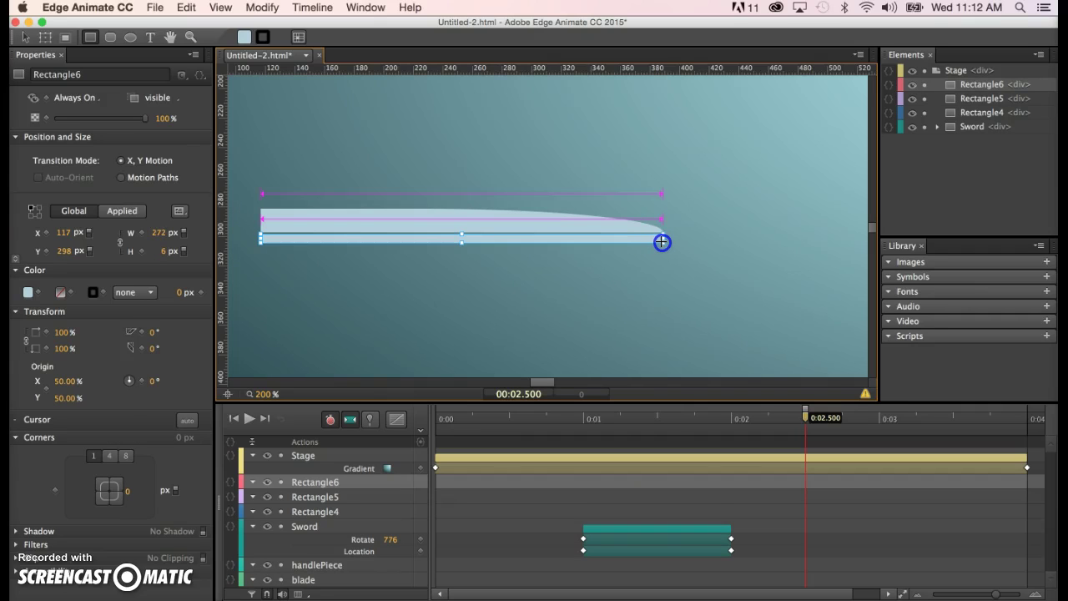
pyautogui.moveTo(661, 243); pyautogui.dragTo(661, 245)
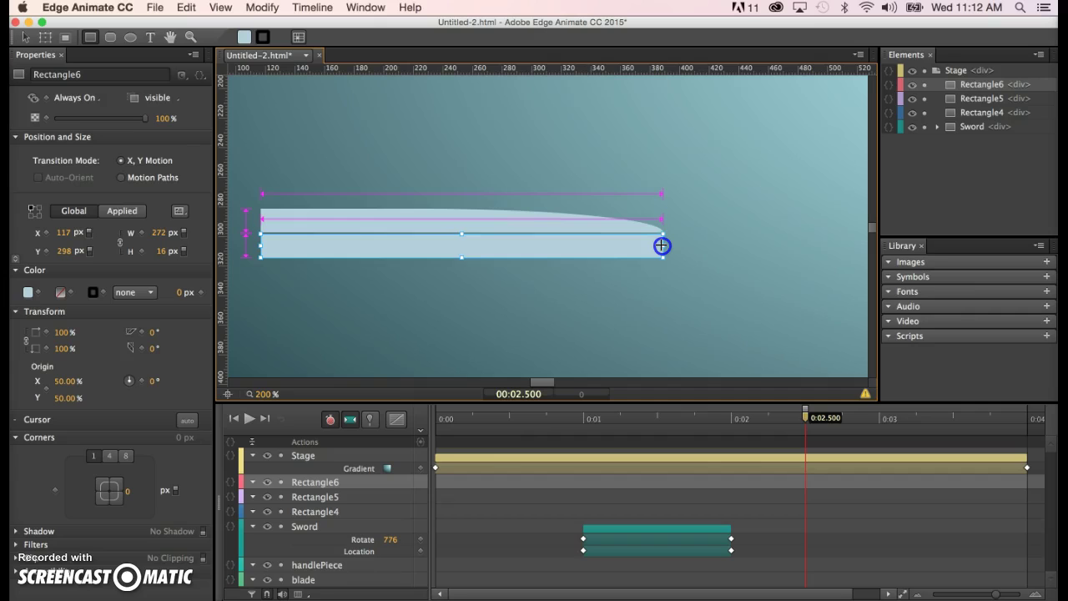
pyautogui.moveTo(661, 245); pyautogui.dragTo(660, 244)
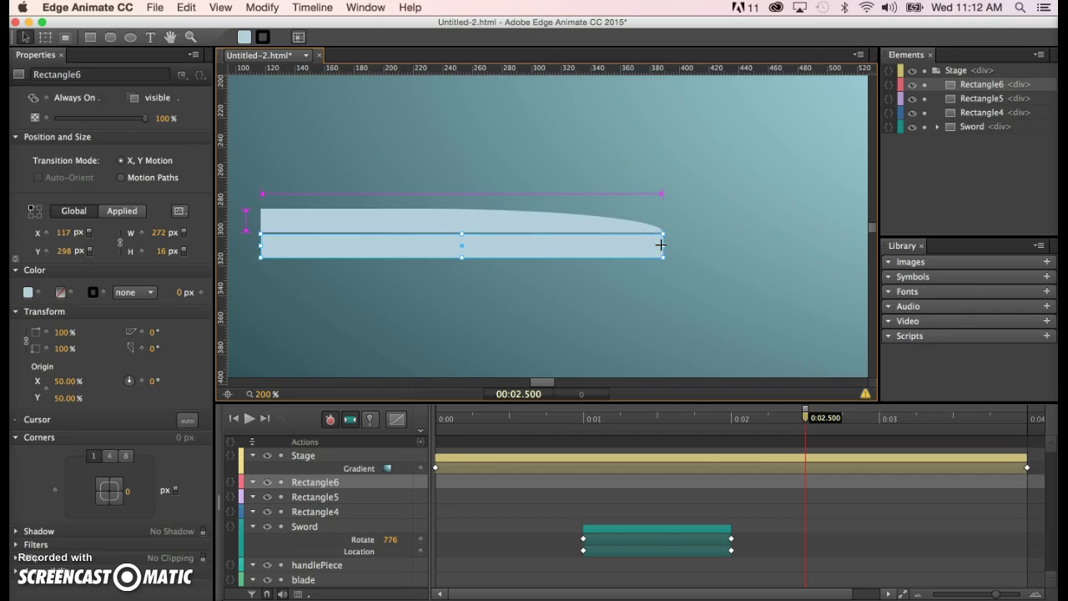
# Round the lower rectangle's bottom-right corner with separate radii of 177 px horizontally and 17 px vertically, mirroring the upper half.
pyautogui.click(421, 223)
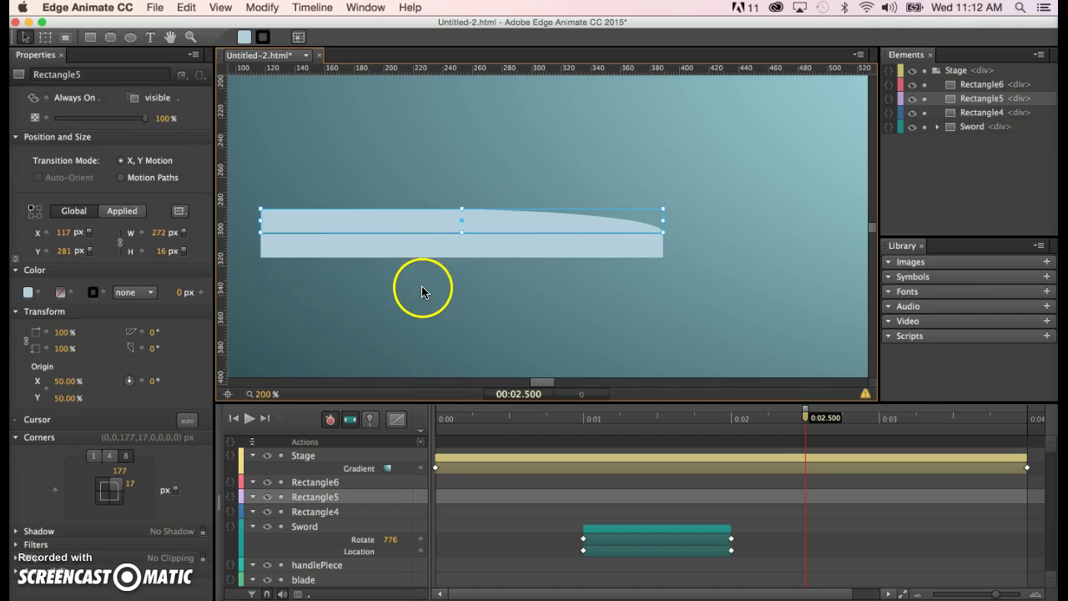
pyautogui.click(450, 247)
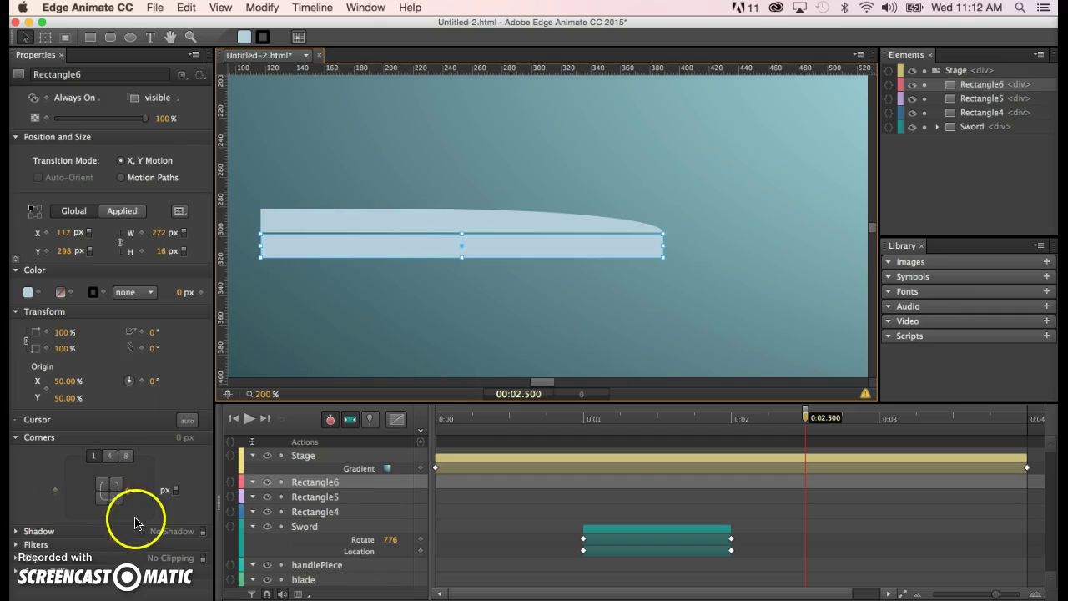
pyautogui.click(126, 456)
pyautogui.click(127, 499)
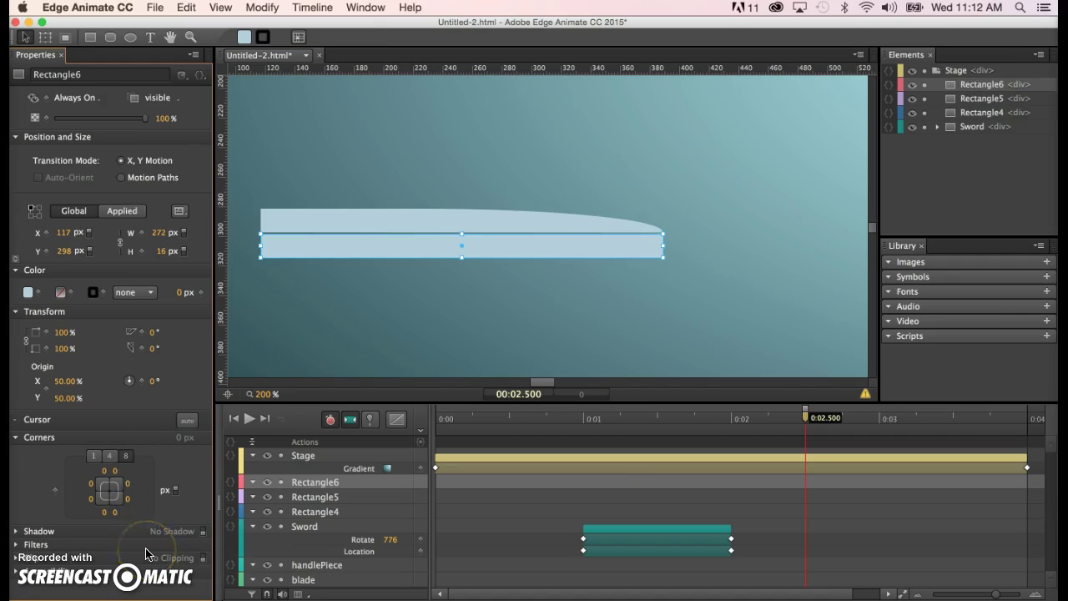
pyautogui.click(127, 499)
pyautogui.click(115, 512)
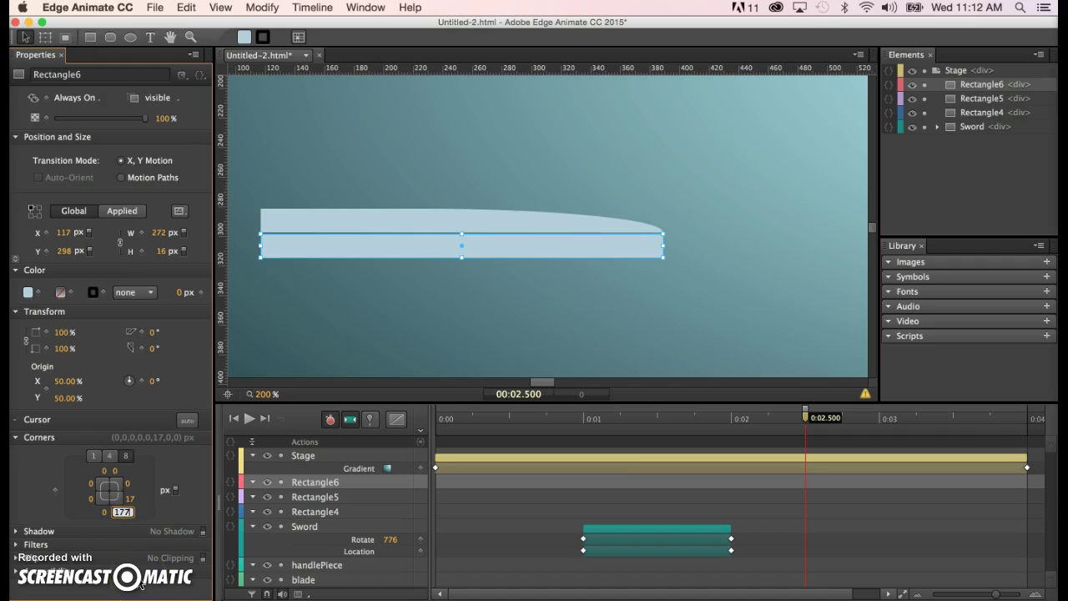
pyautogui.press('Return')
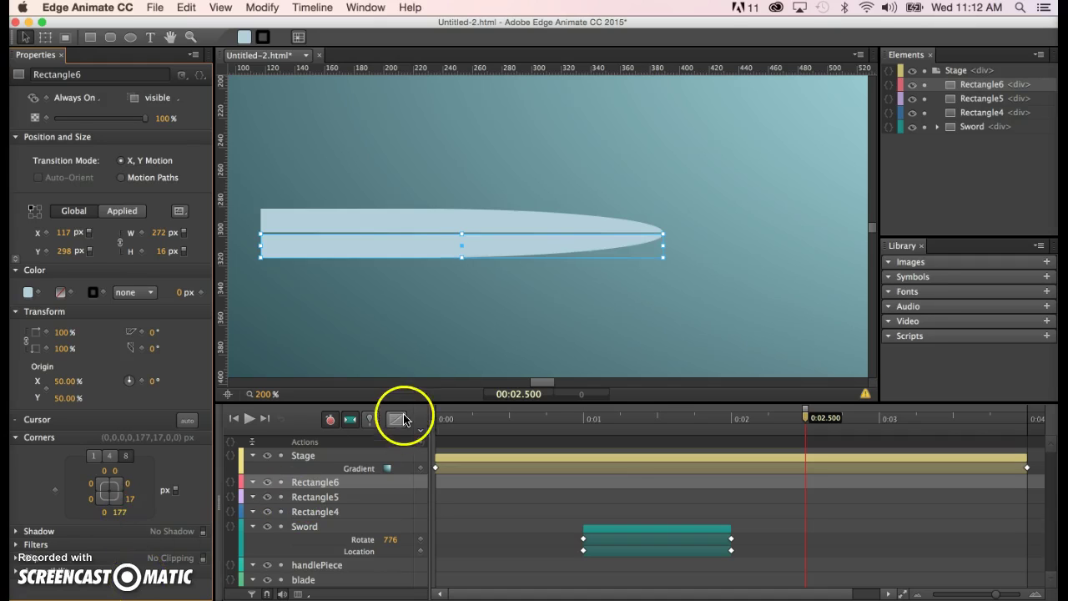
pyautogui.click(472, 335)
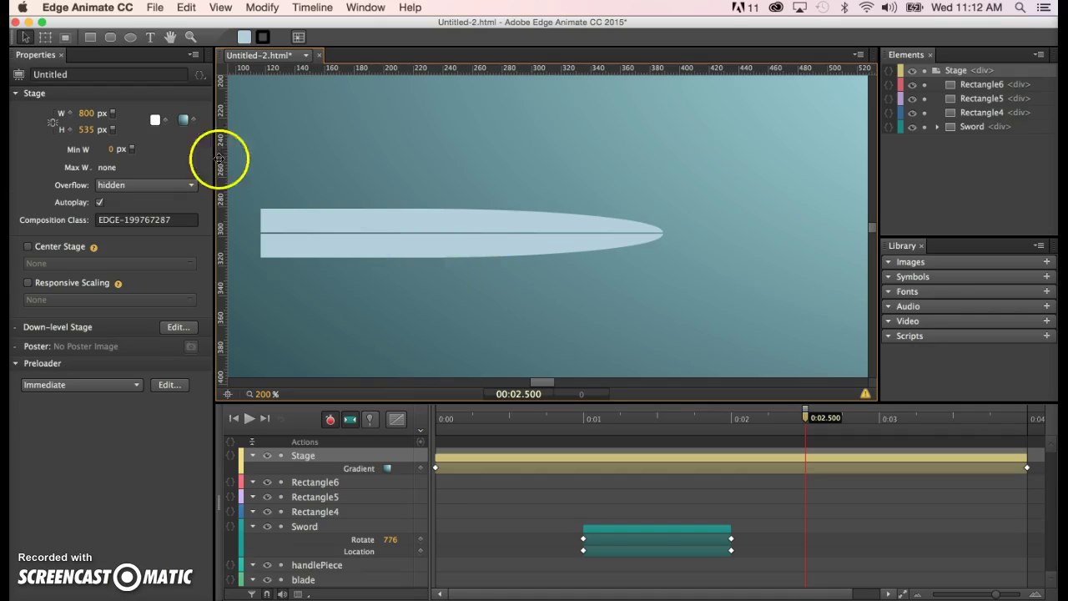
# Nudge the lower blade half up slightly to close the gap with the upper half, and deselect it.
pyautogui.click(189, 37)
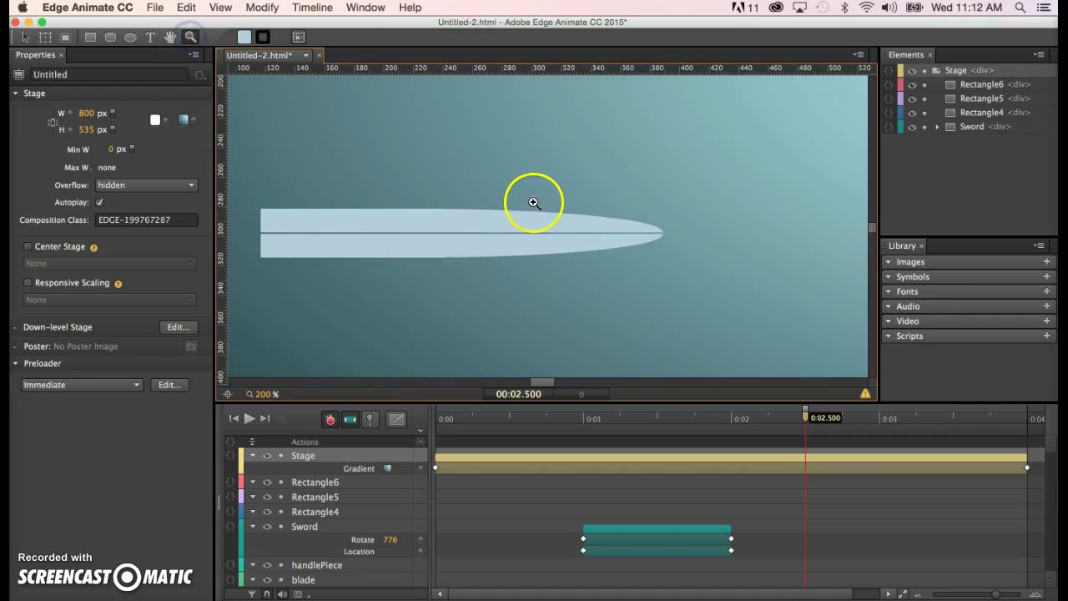
pyautogui.moveTo(531, 191); pyautogui.dragTo(641, 290)
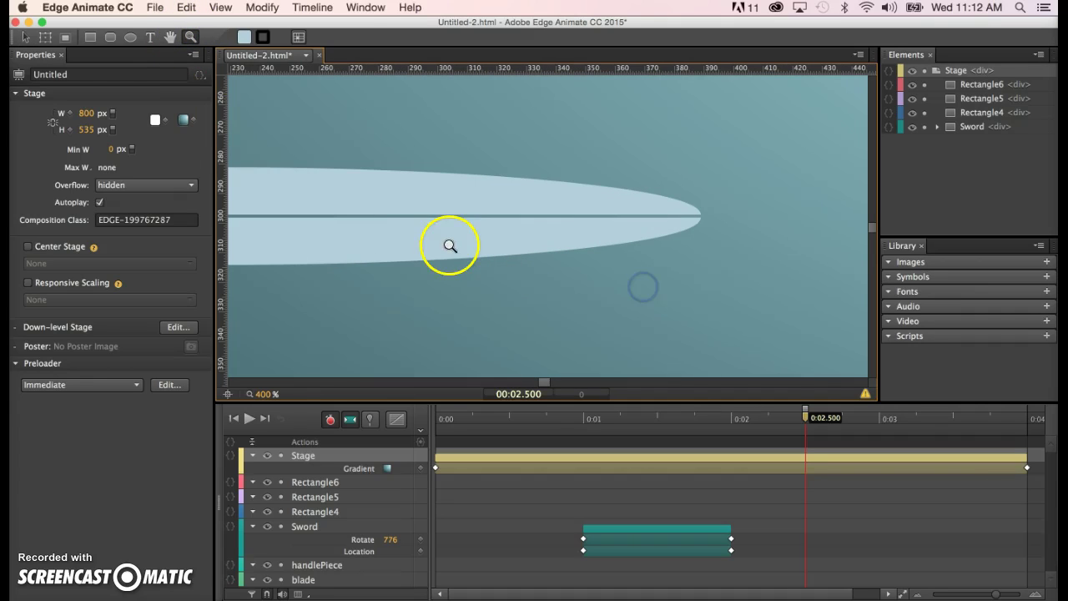
pyautogui.click(26, 37)
pyautogui.click(409, 231)
pyautogui.press('Up')
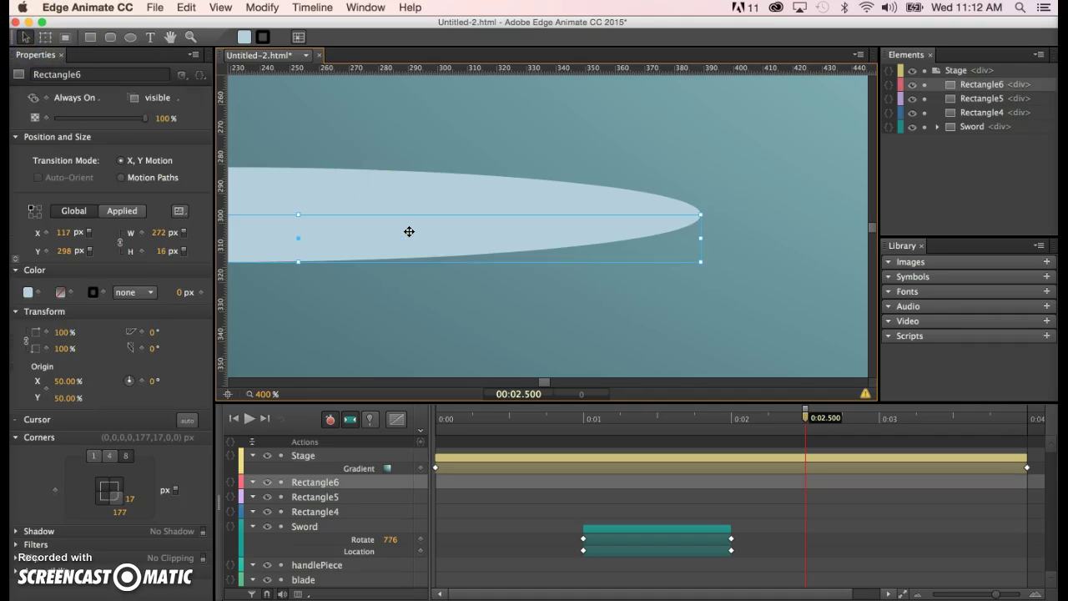
pyautogui.click(610, 357)
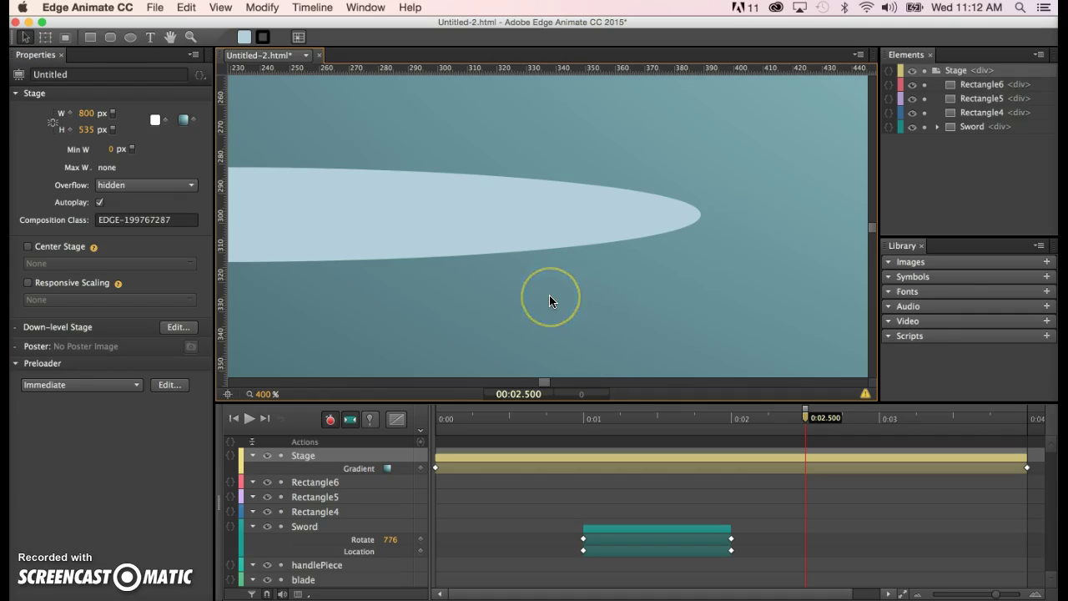
pyautogui.press('super+minus')
pyautogui.press('super+minus')
pyautogui.press('super+minus')
pyautogui.press('super+minus')
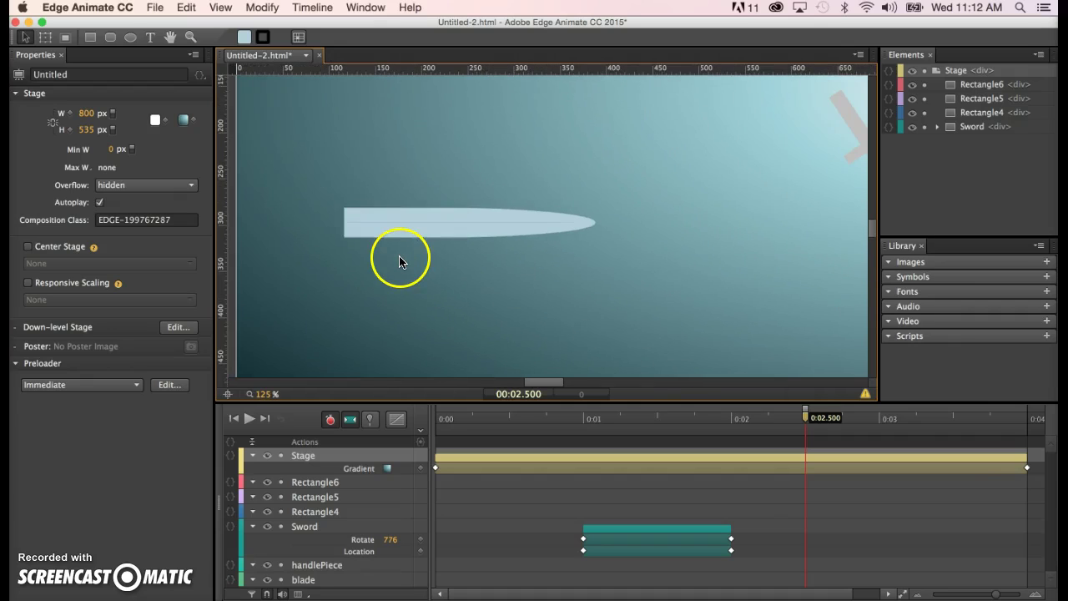